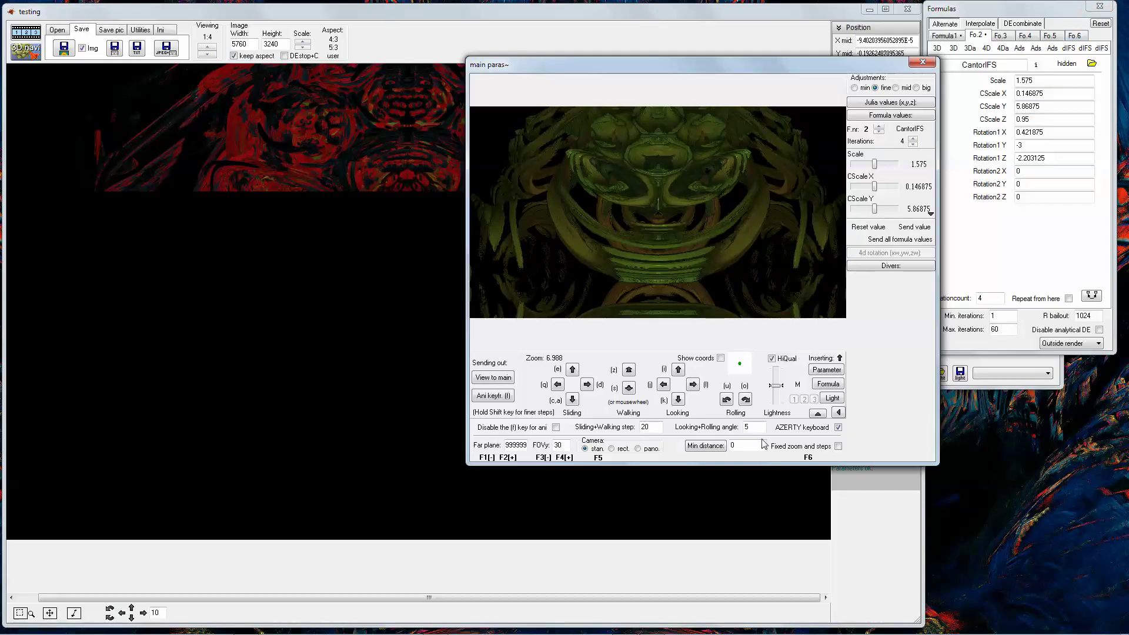
Step: Close the Navigator and examine the partly rendered image at several viewing scales, including its outer edges
mouse_move(776, 634)
left_click(653, 630)
left_click(921, 63)
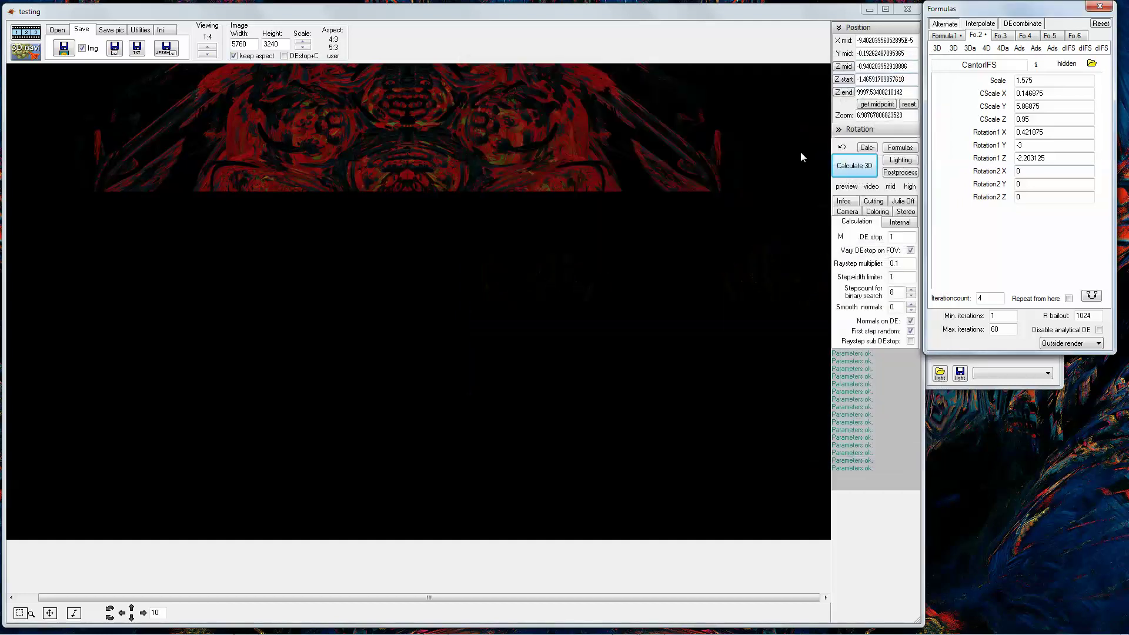
left_click(453, 42)
scroll(438, 246, "up", 3)
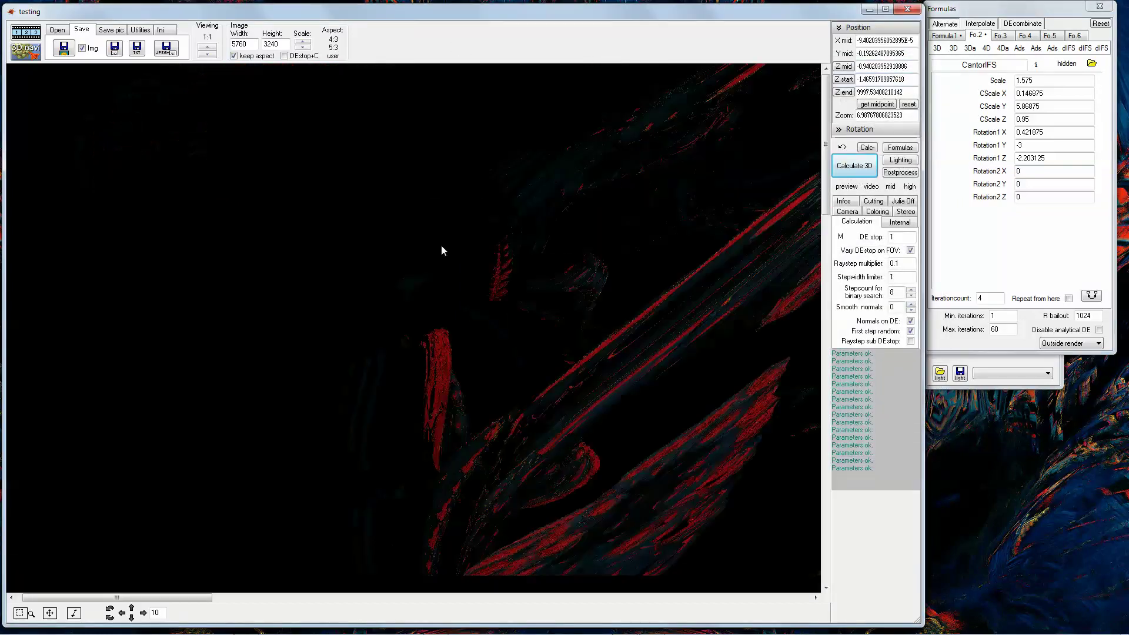
left_click_drag(210, 601, 501, 588)
scroll(527, 393, "down", 1)
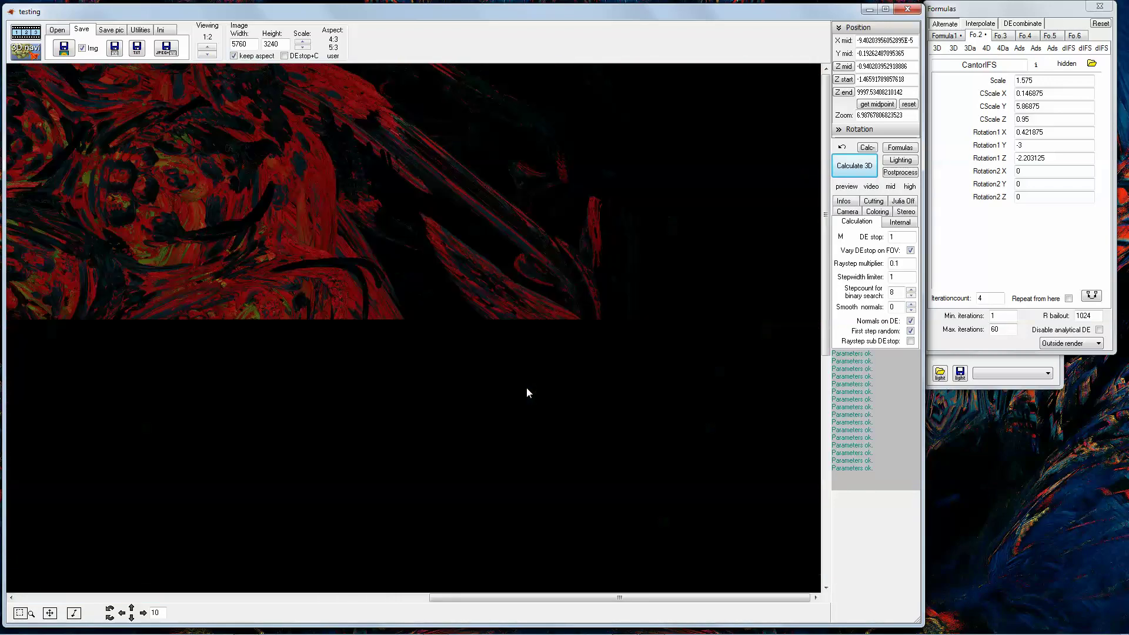
left_click_drag(445, 597, 242, 569)
scroll(420, 356, "down", 1)
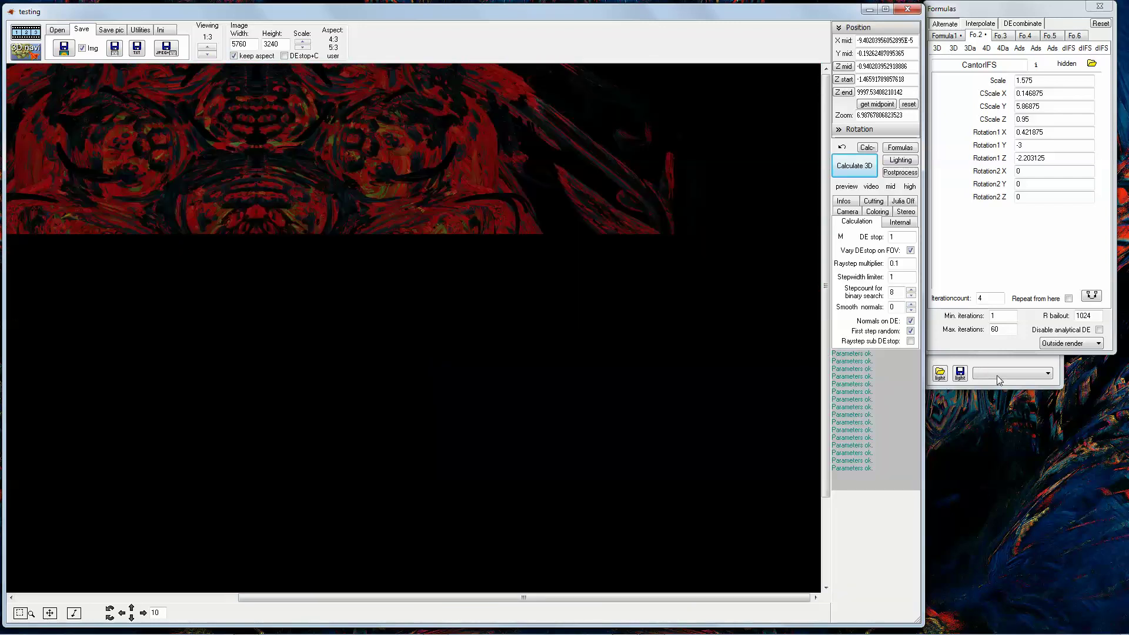
Step: Reset all formulas and load CantorIFS as formula 1
left_click(985, 386)
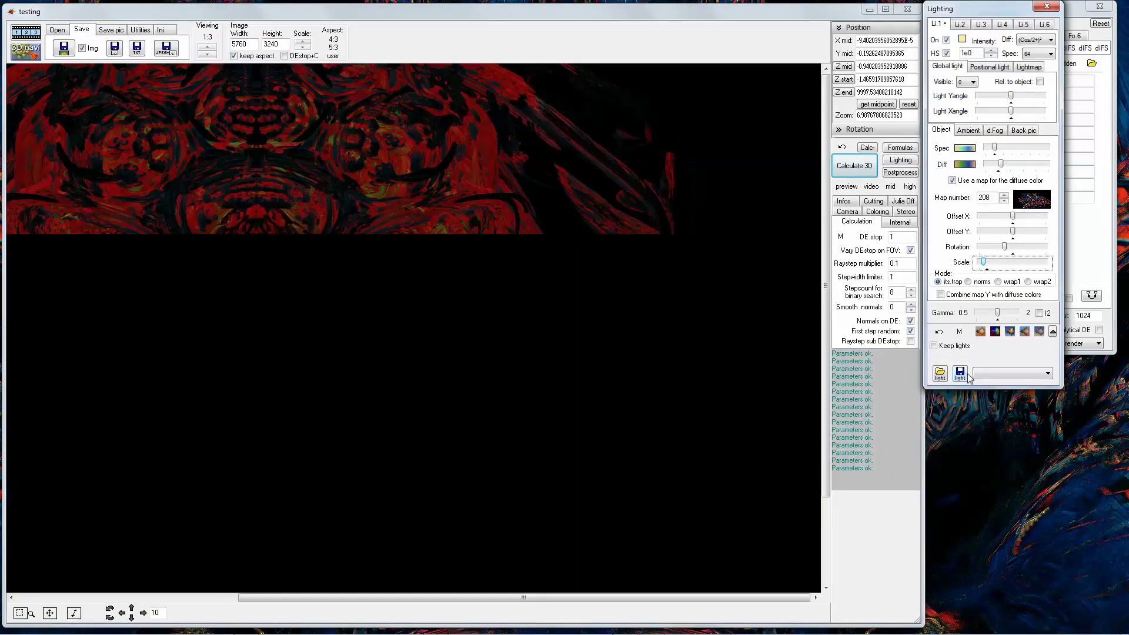
left_click(1101, 259)
left_click(952, 49)
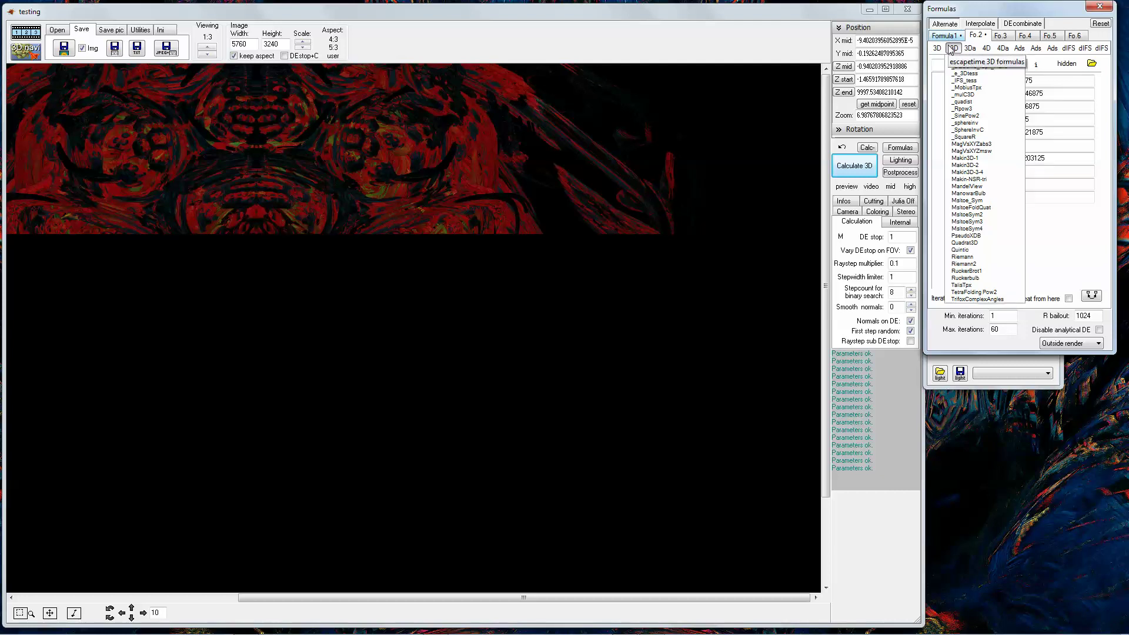
left_click(965, 158)
left_click(952, 48)
left_click(945, 35)
left_click(1100, 23)
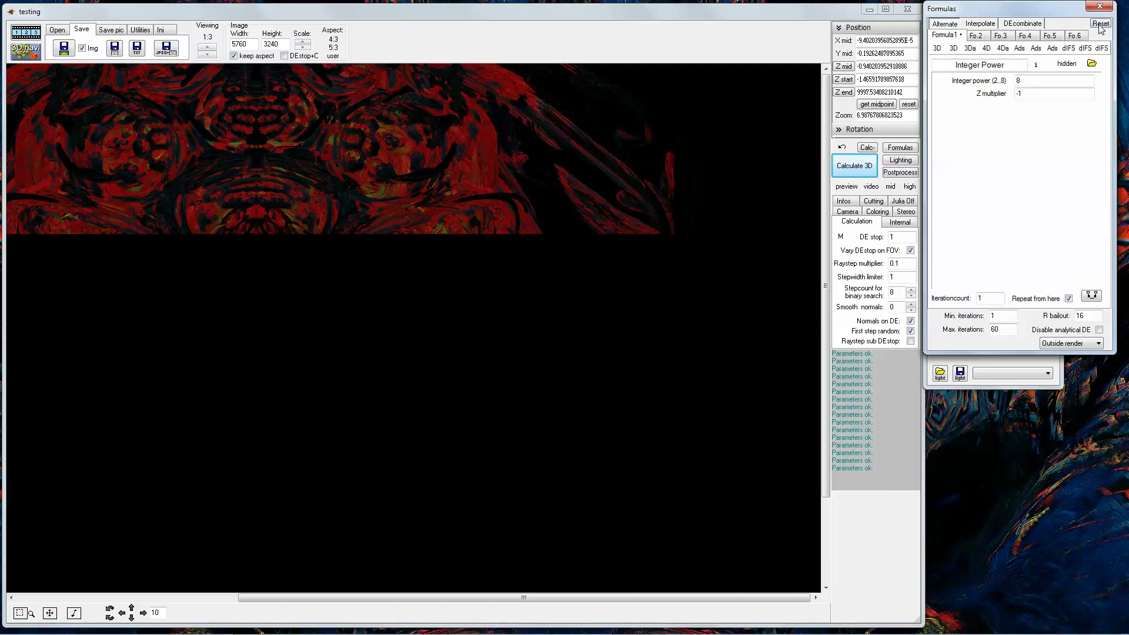
left_click(959, 49)
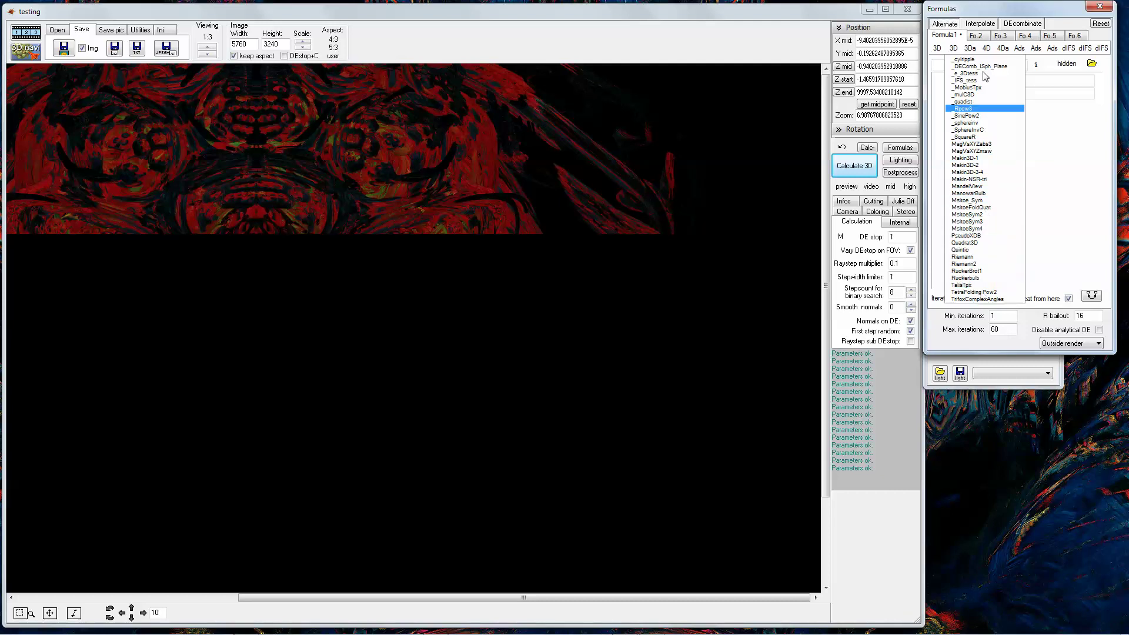
left_click(998, 38)
left_click(954, 49)
left_click(985, 223)
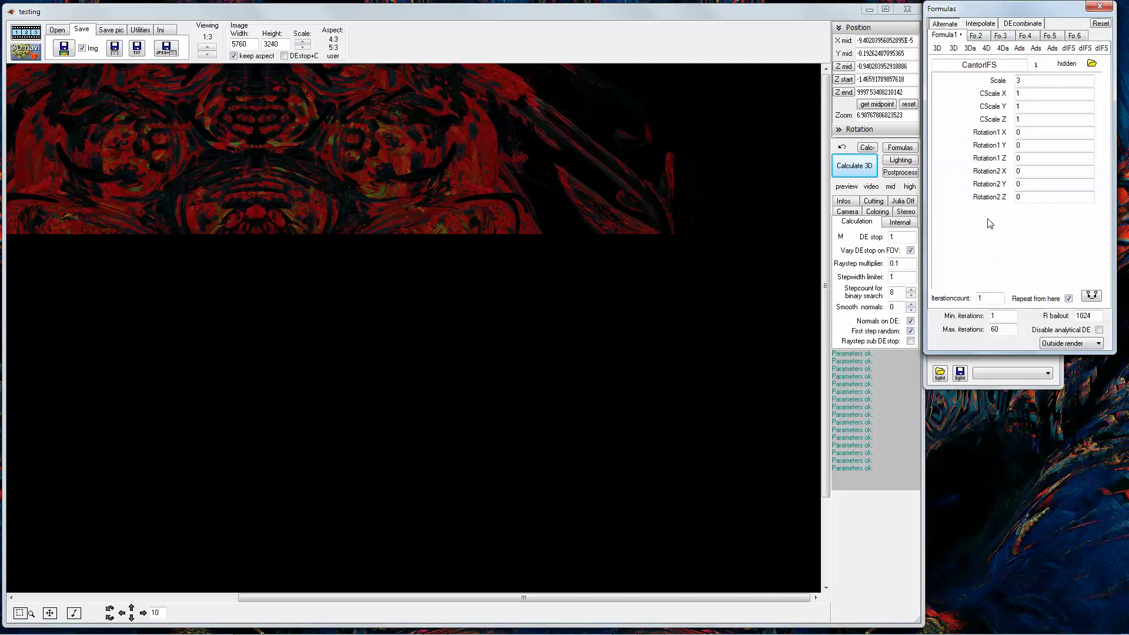
Step: Set the image size to 1920 x 1080 and the raystep multiplier to 1, and render the 3D image
left_click(855, 174)
left_click(855, 170)
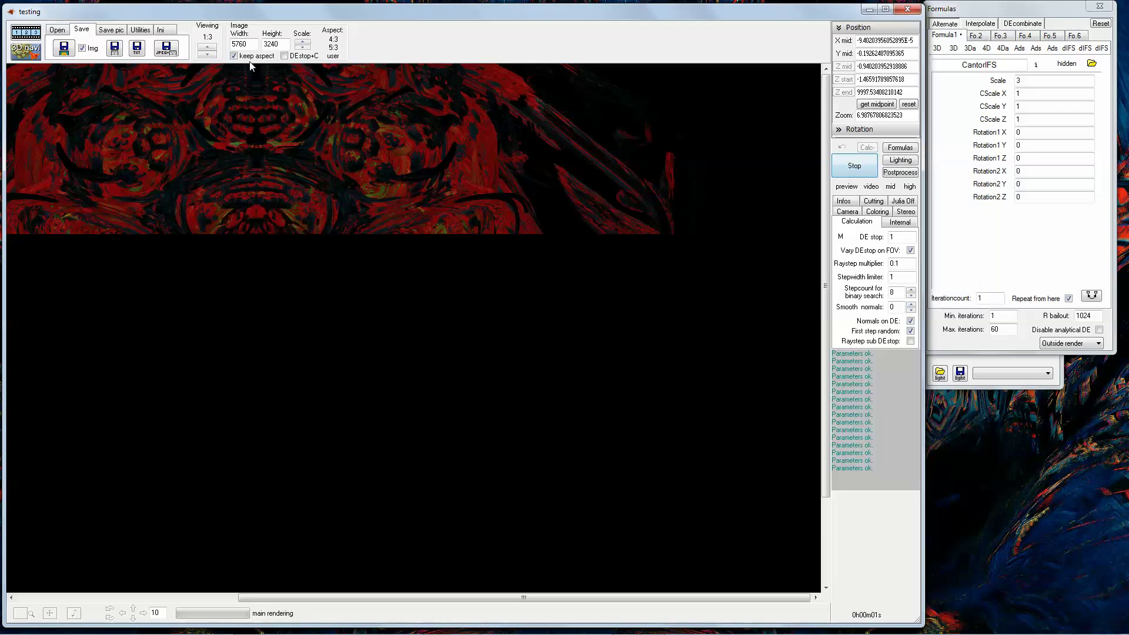
double_click(237, 44)
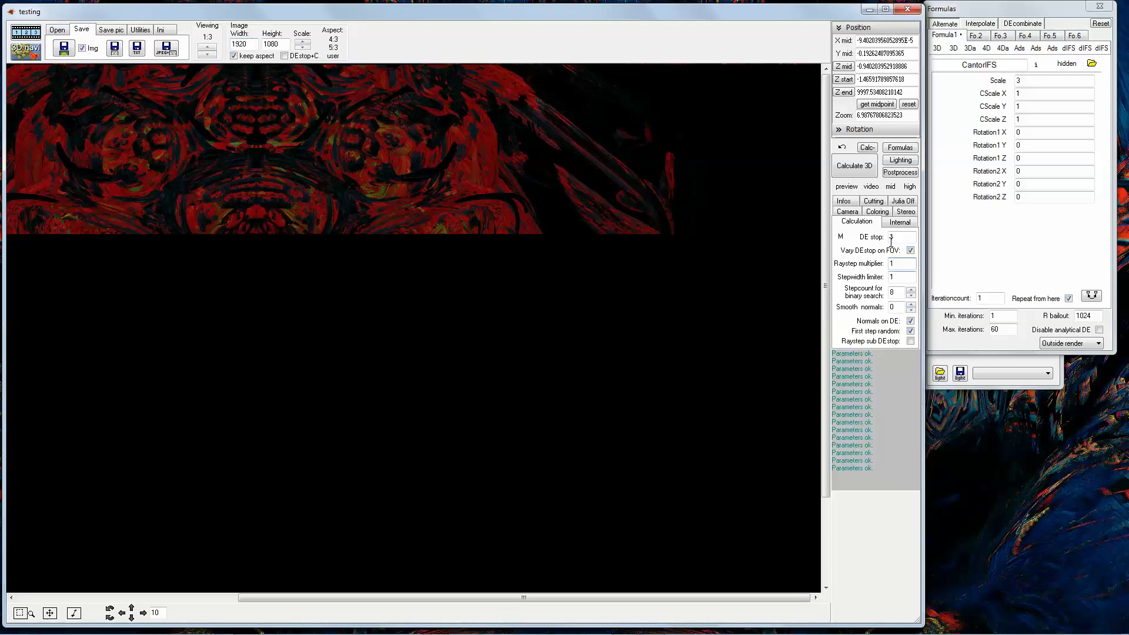
left_click(868, 174)
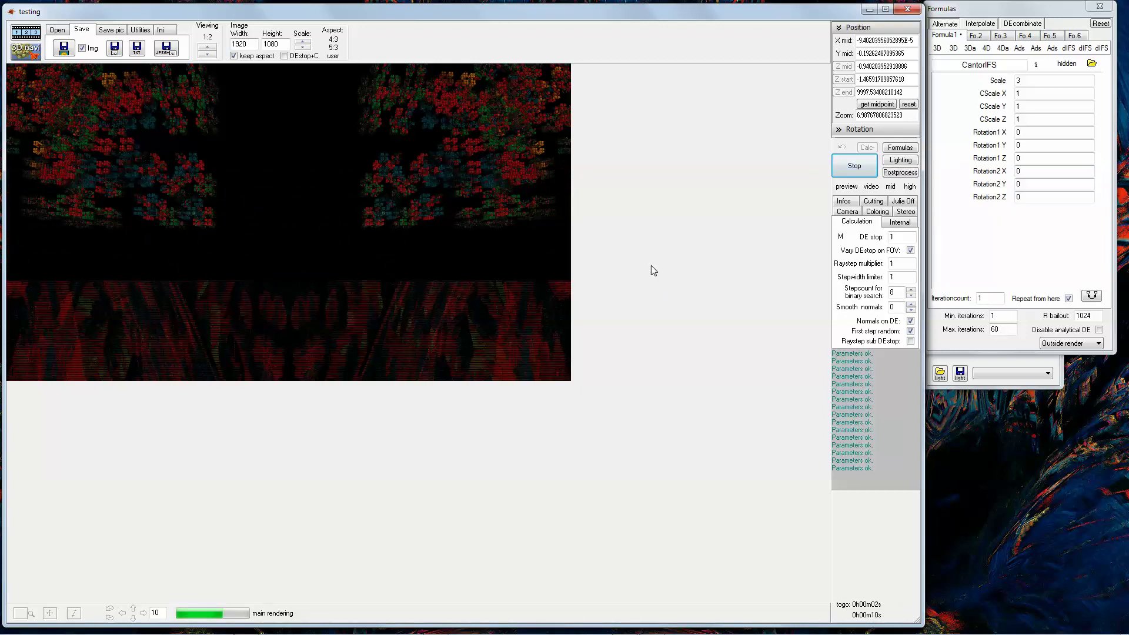
Step: Load the complete main parameters into the Navigator and lower formula 1's Scale to 2.15625 using mid adjustments
left_click(26, 49)
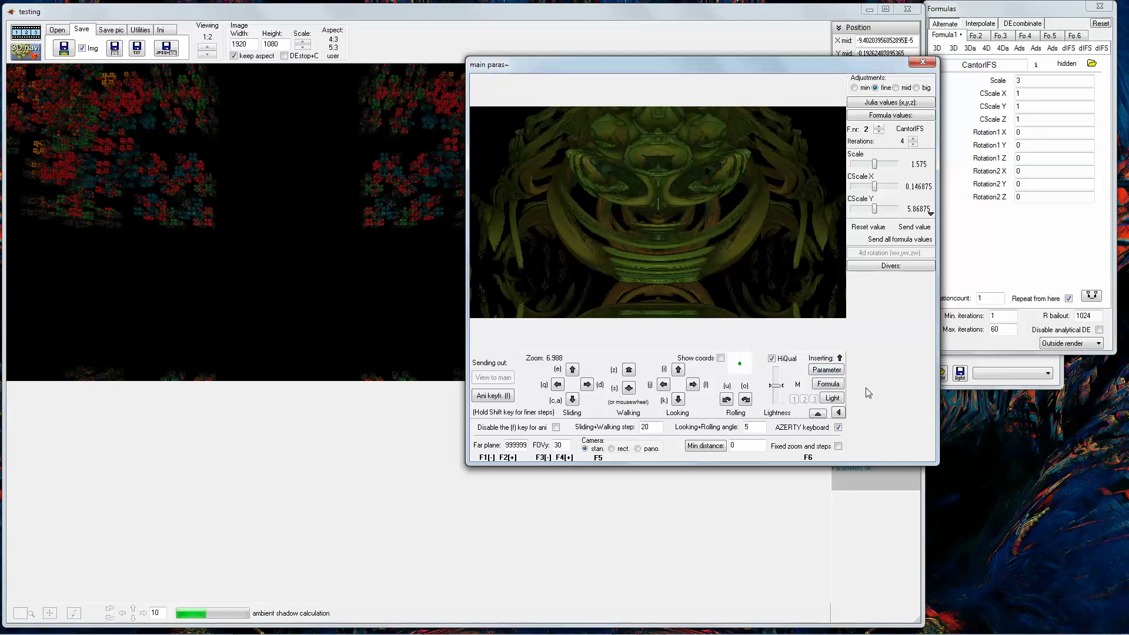
left_click(826, 369)
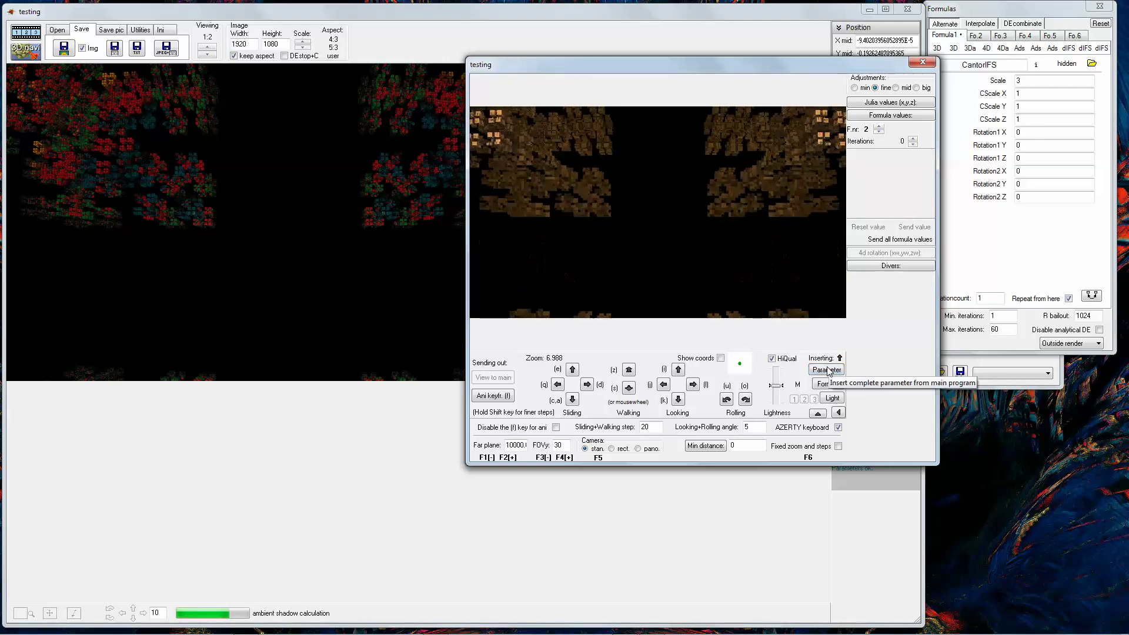
left_click(878, 131)
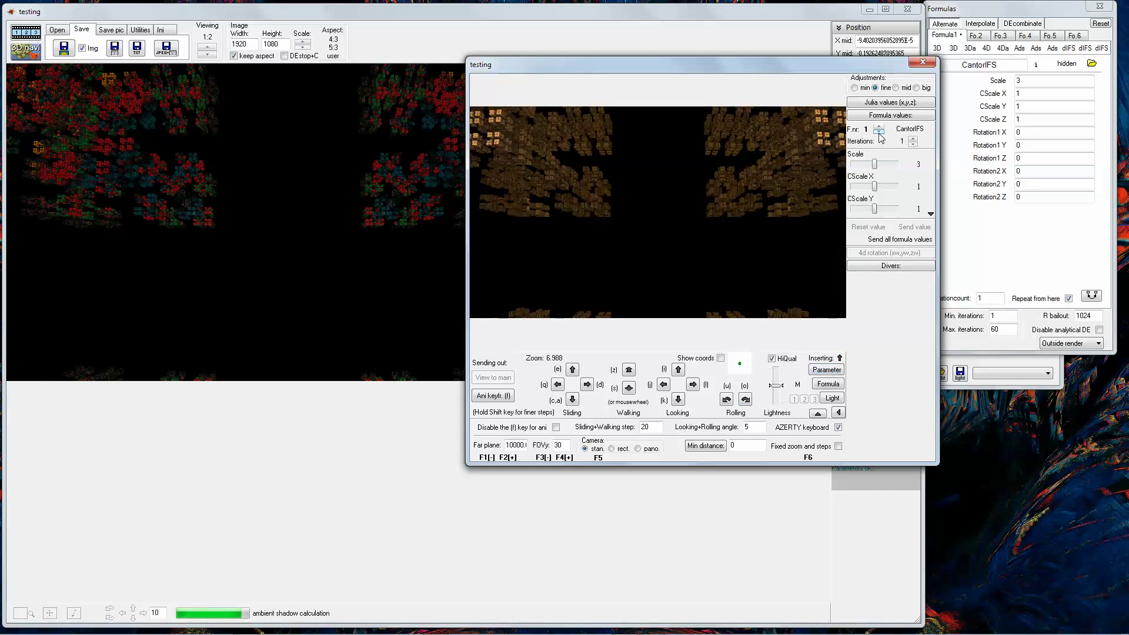
left_click(869, 167)
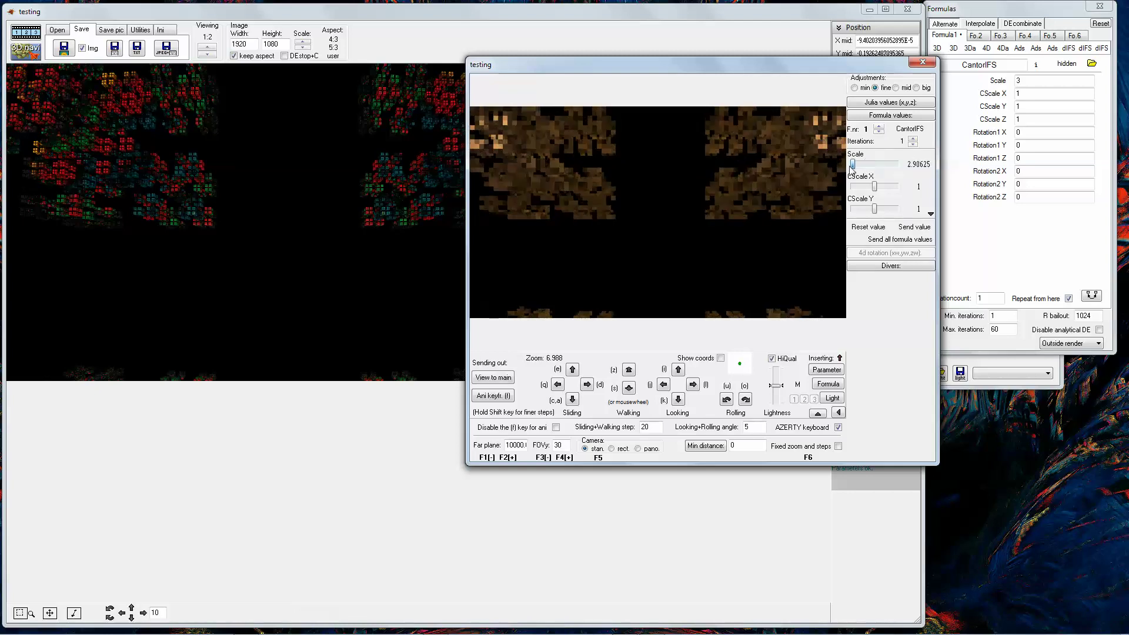
mouse_move(868, 170)
left_mouse_down()
mouse_move(832, 166)
mouse_move(866, 161)
left_mouse_up()
left_click(896, 87)
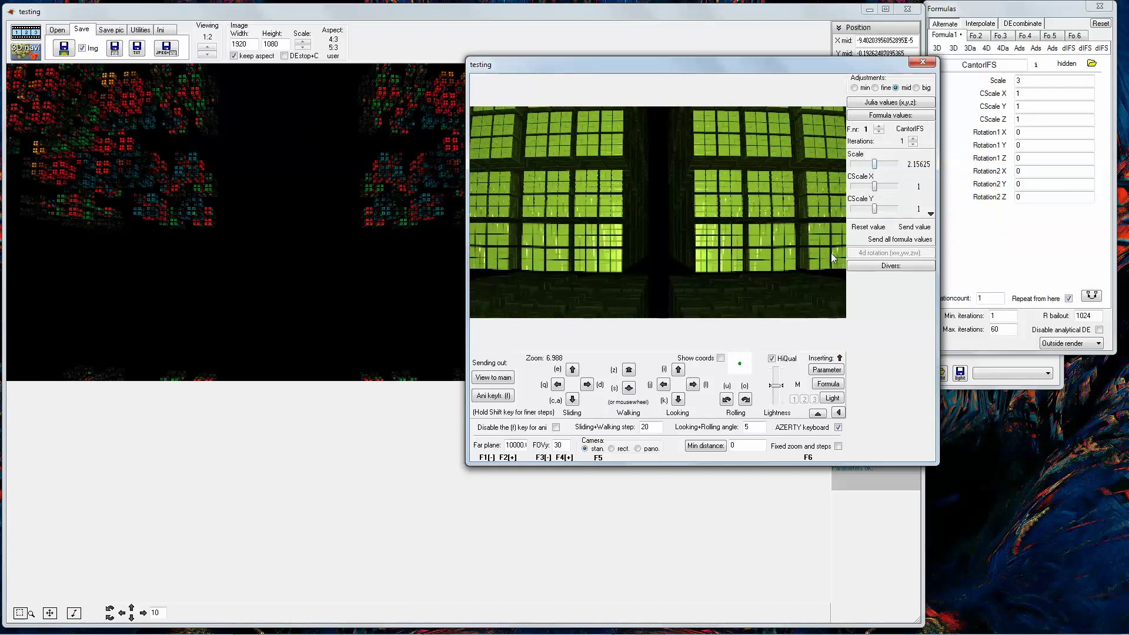
Step: Load DodecahedronIFS as formula 2 and insert the complete main parameters into the Navigator
left_click(978, 38)
mouse_move(971, 50)
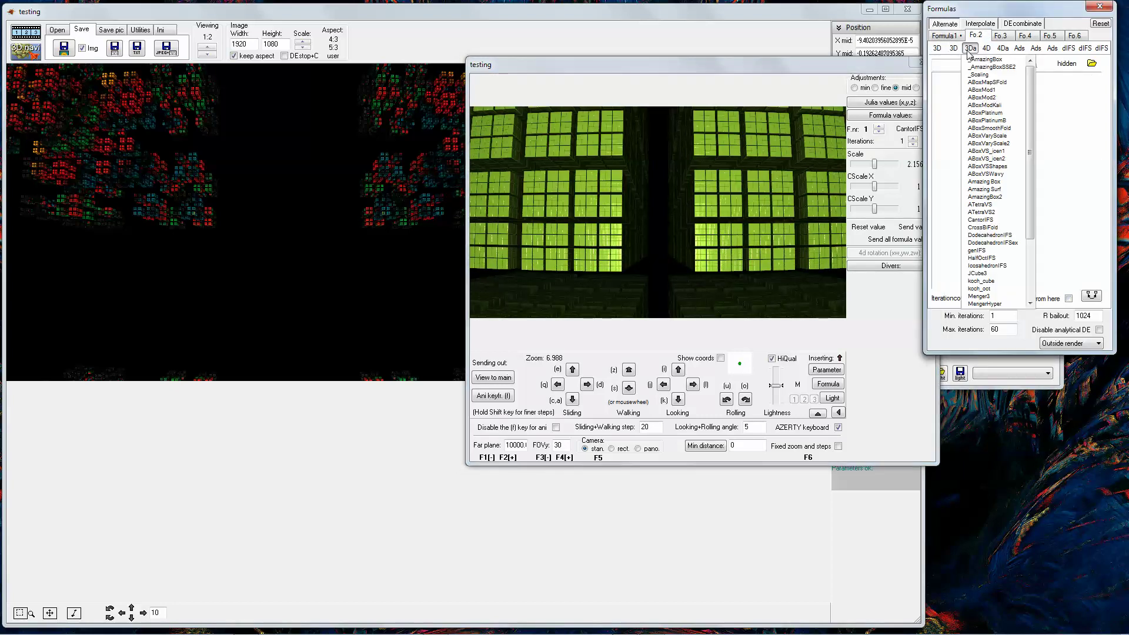
left_click(1012, 235)
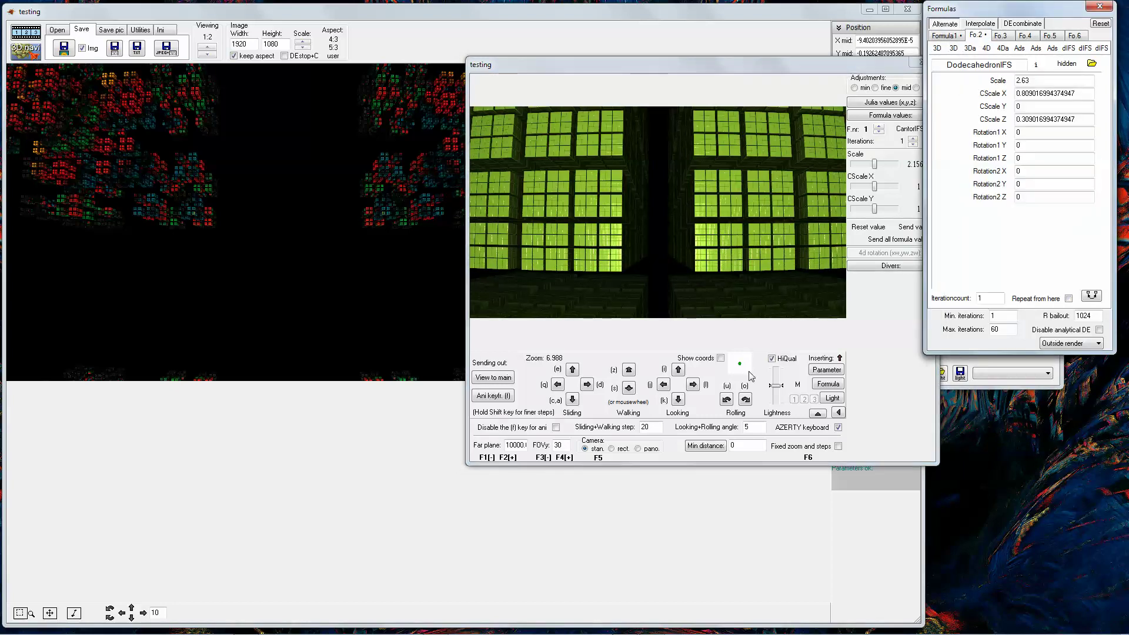
left_click(827, 371)
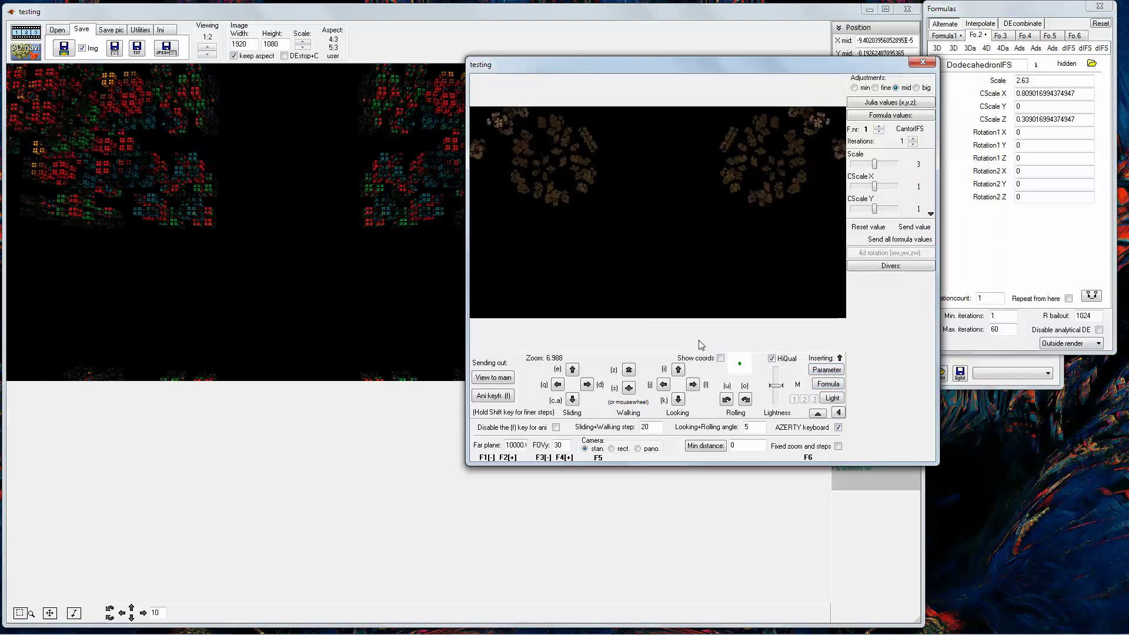
Step: Raise the DodecahedronIFS Scale to 3.28 and walk the camera back to a zoom of about 1.02
left_click(878, 126)
left_click_drag(885, 169, 888, 168)
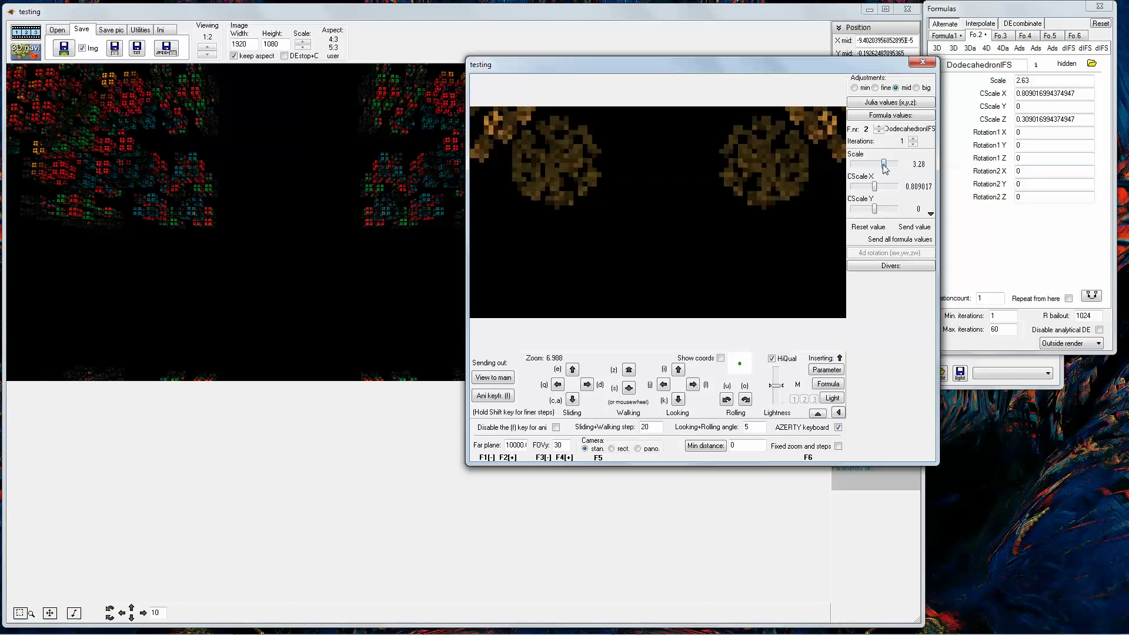
left_click(629, 389)
left_click(630, 389)
left_click(630, 388)
left_click(629, 389)
left_click(630, 389)
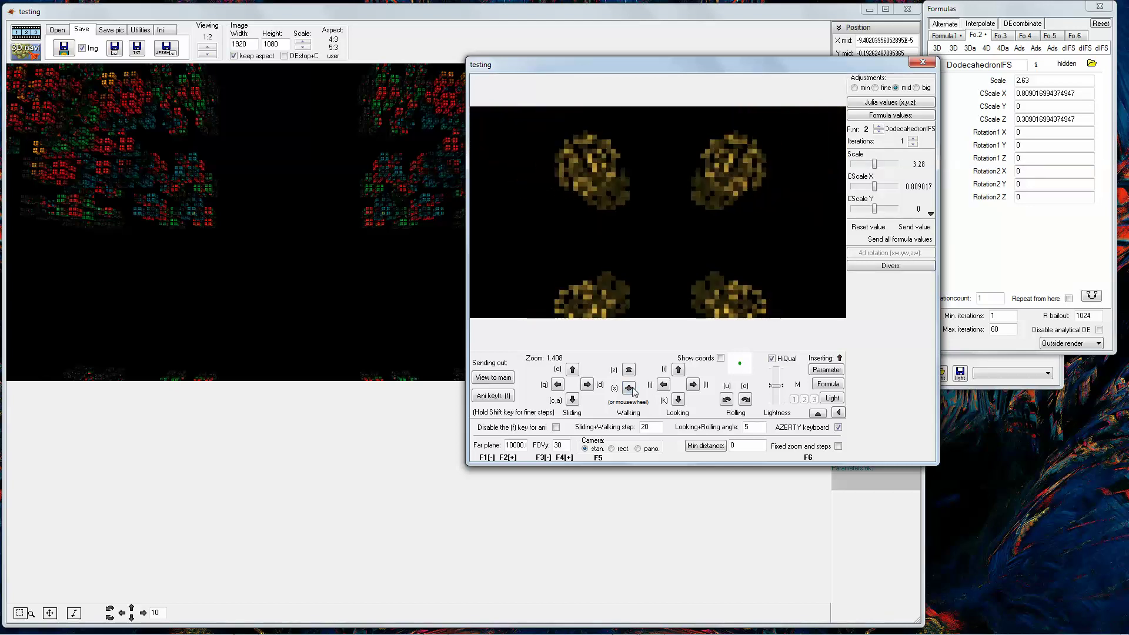
left_click(629, 389)
Step: Set the CantorIFS Scale to 1.75 and its iteration count to 3
left_click(878, 131)
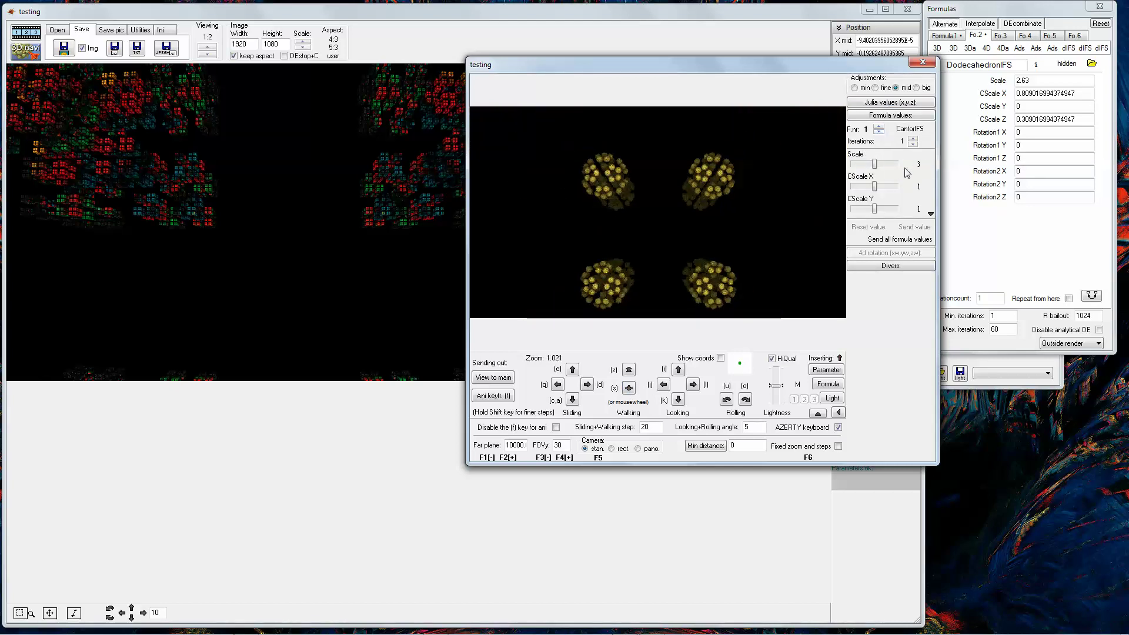
left_click_drag(876, 166, 858, 166)
left_click(913, 139)
left_click(913, 139)
left_click(912, 140)
left_click(913, 140)
left_click(913, 139)
left_click(913, 145)
left_click(912, 144)
left_click(912, 145)
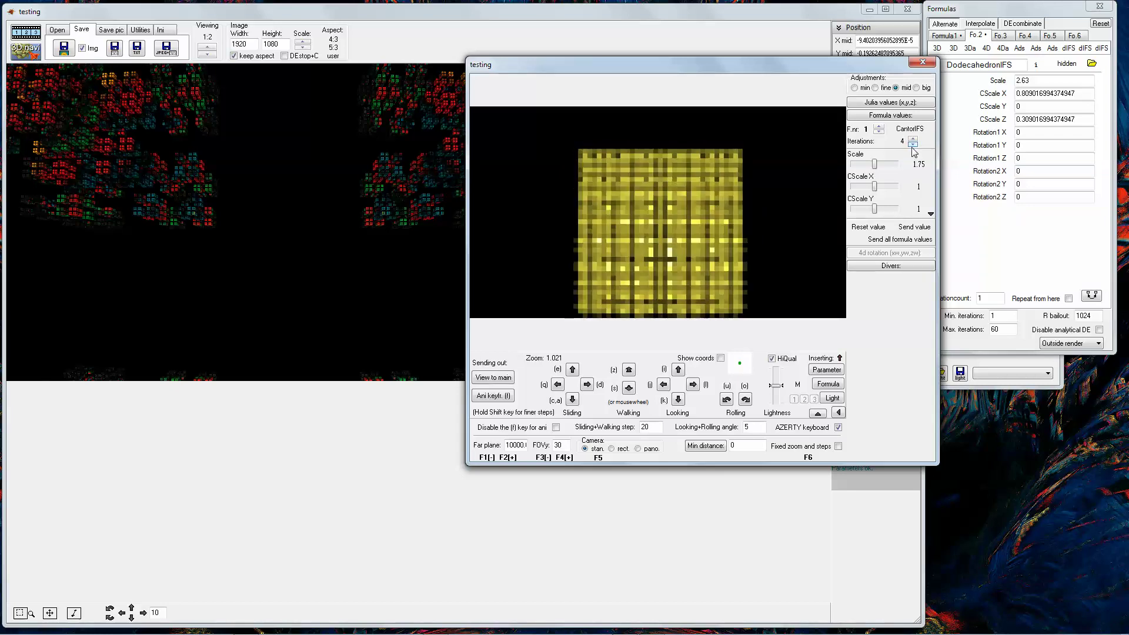
Step: Walk the camera forward into the fractal to a zoom of about 17.64
left_click(628, 369)
left_click(628, 369)
left_click(628, 369)
left_click(627, 370)
left_click(628, 369)
left_click(628, 370)
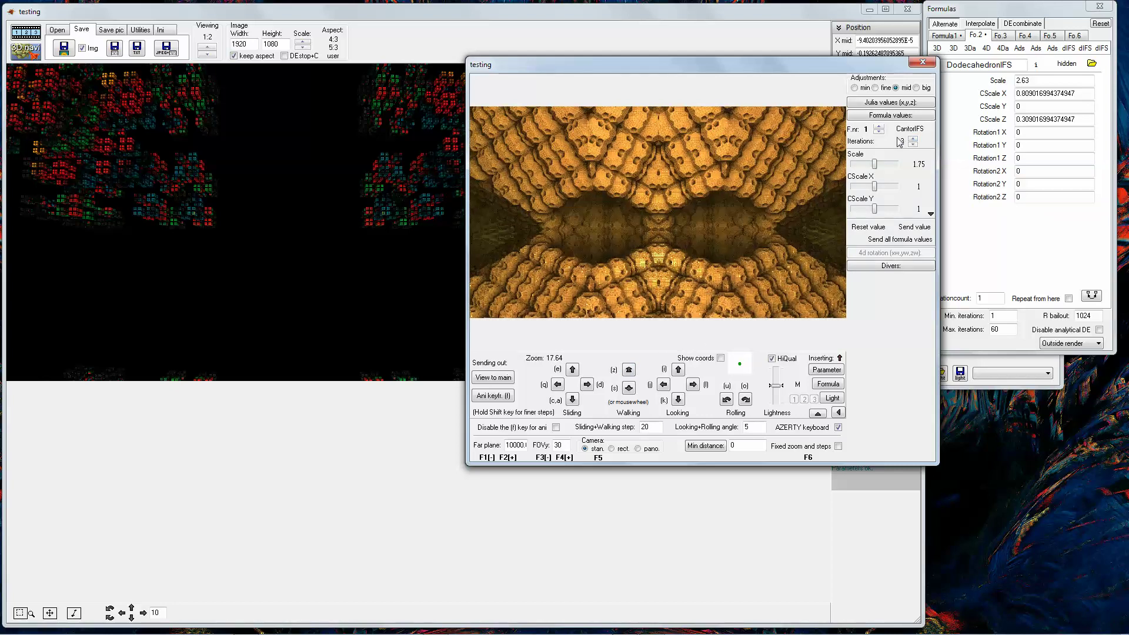
Step: Set the DodecahedronIFS CScale X to 1.05902 and its CScale Y to 0.275
left_click(877, 127)
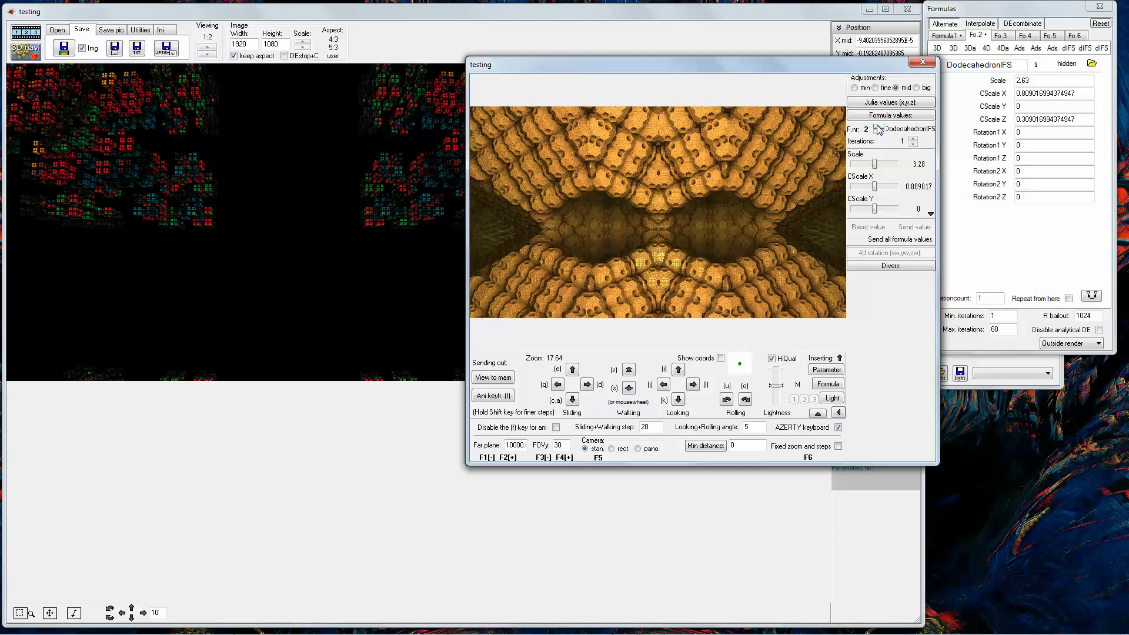
left_click(878, 187)
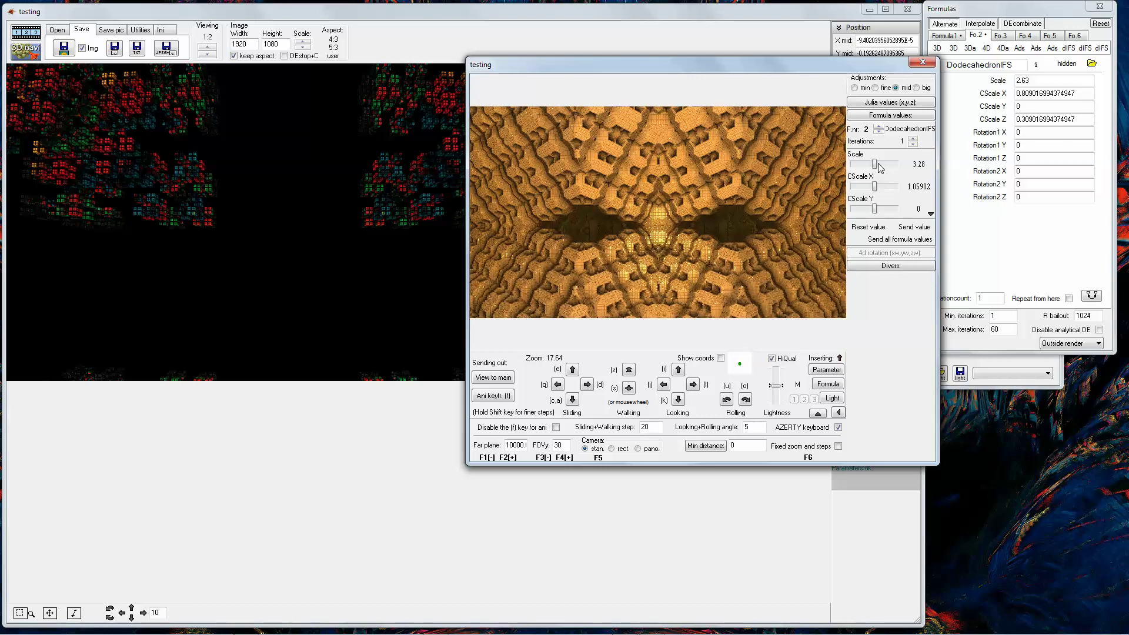
left_click_drag(876, 213, 880, 210)
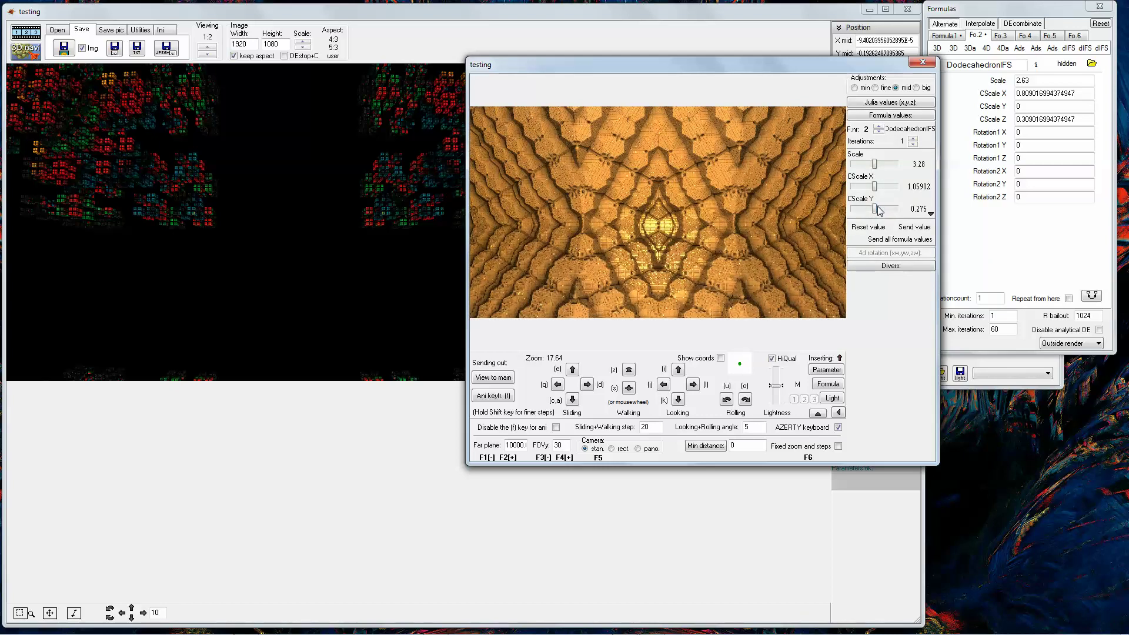
Step: Roll the camera until the bright diamond-shaped centre of the fractal lies horizontally
left_click(745, 399)
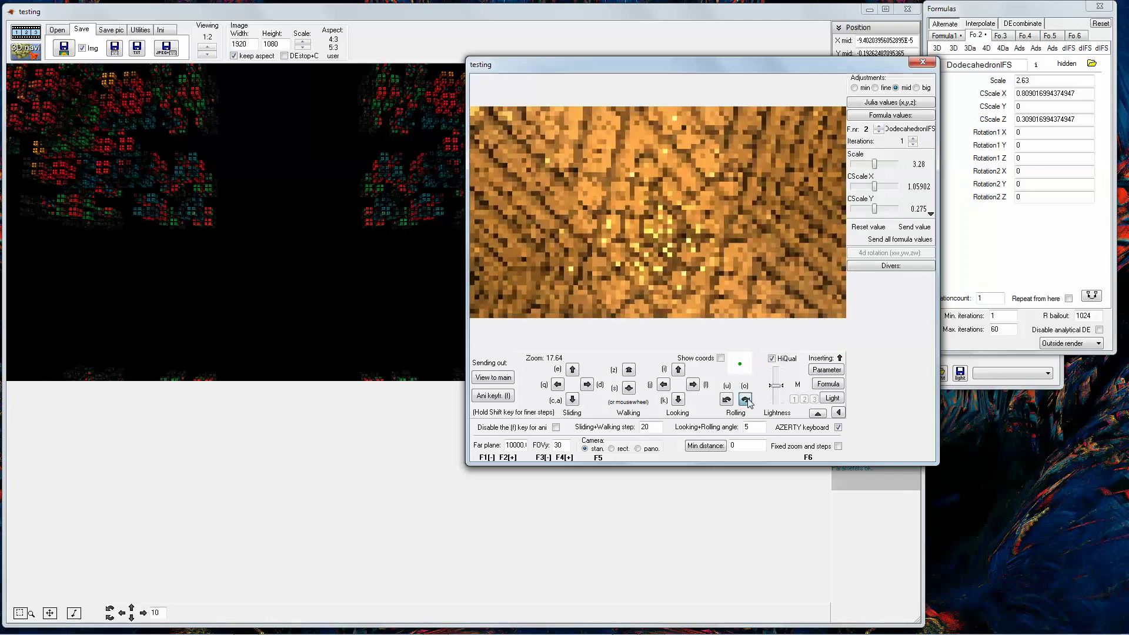
left_click(748, 402)
left_click(748, 403)
left_click(748, 403)
left_click(748, 402)
left_click(748, 403)
left_click(748, 403)
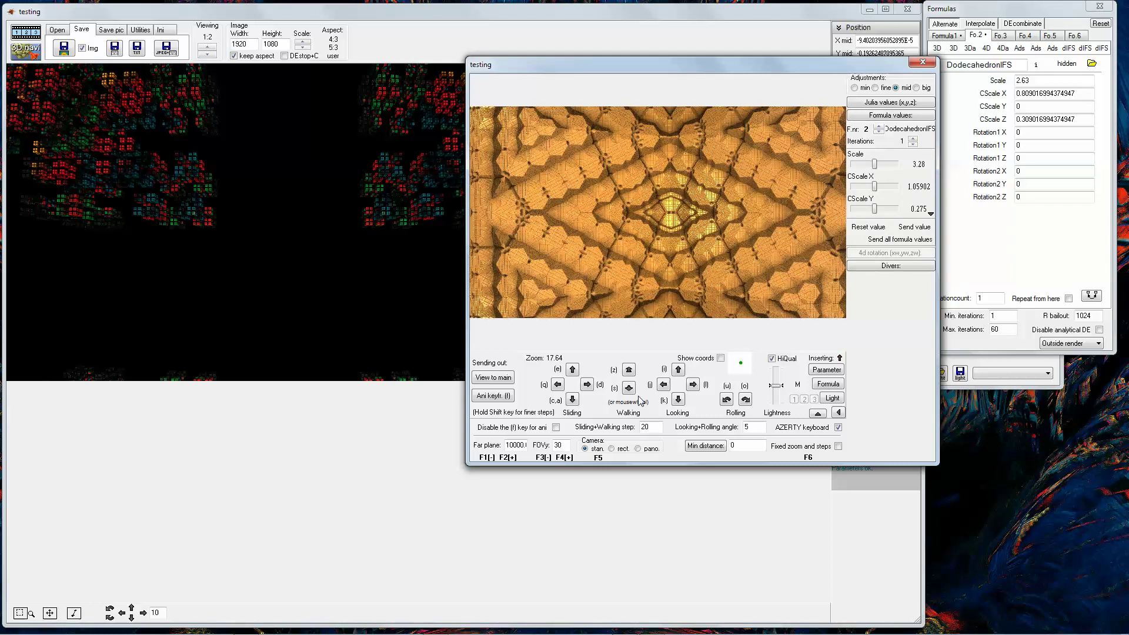
Step: Slide the camera sideways to centre the eye-shaped opening in the preview, at a zoom of about 30
left_click(592, 386)
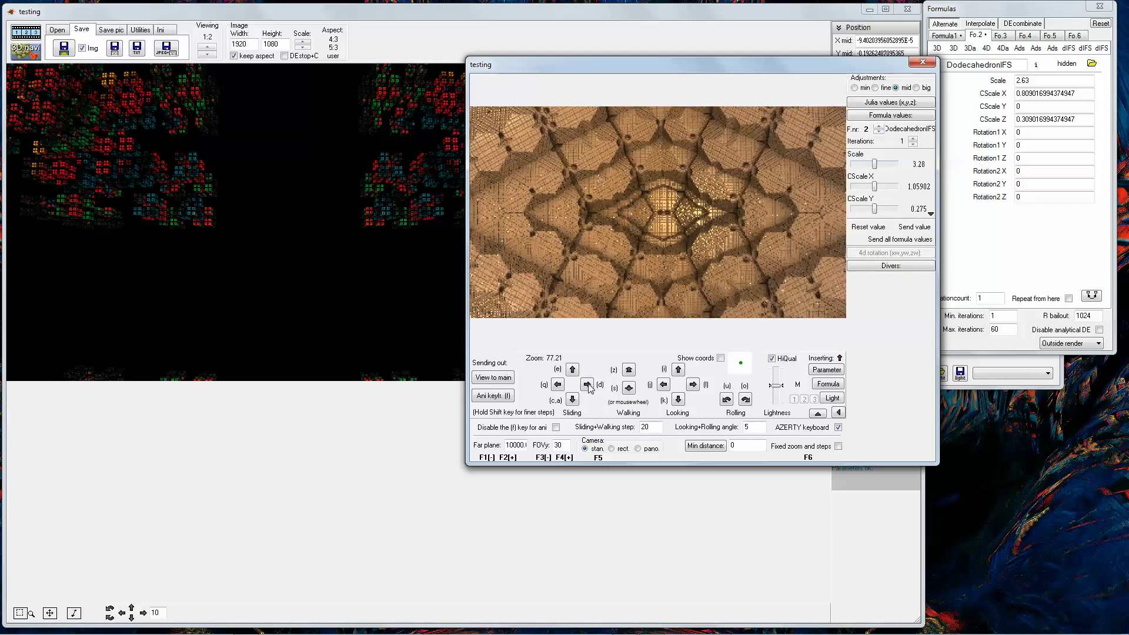
left_click(588, 385)
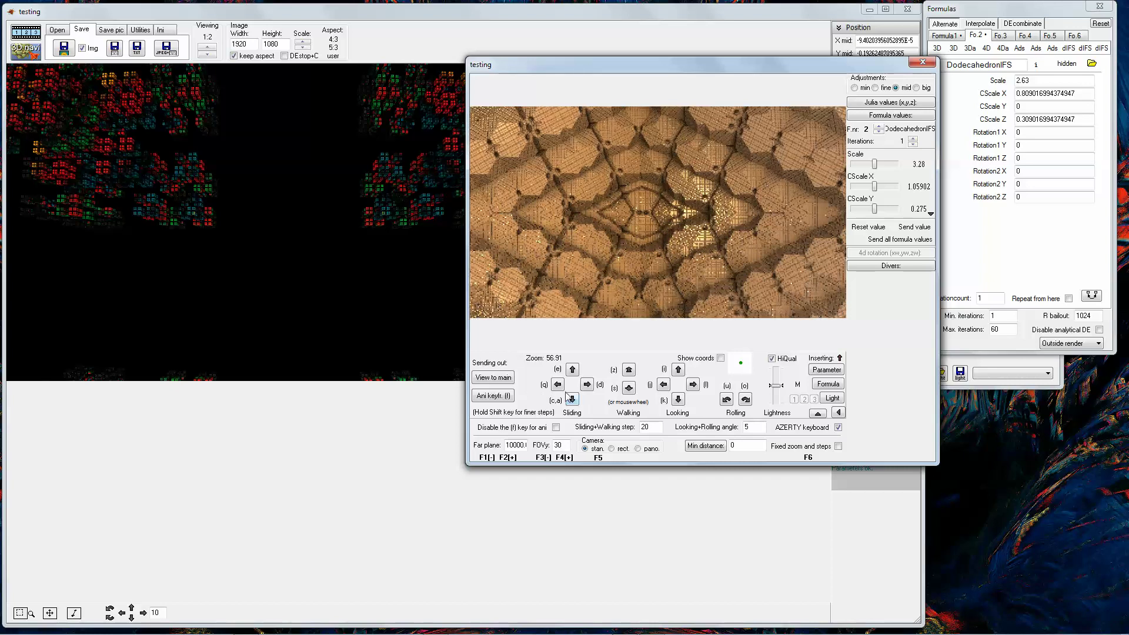
left_click(558, 388)
left_click(557, 388)
left_click(558, 388)
left_click(557, 388)
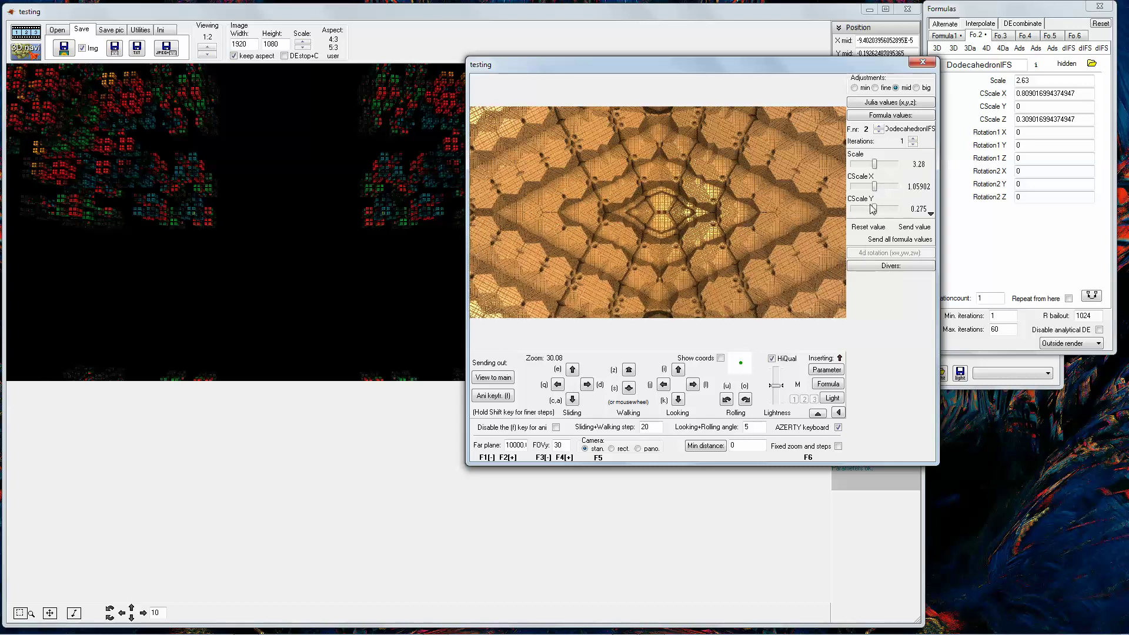
Step: Raise the DodecahedronIFS CScale Y to 0.55 and walk the camera forward to a zoom of about 53
left_click_drag(873, 208, 880, 211)
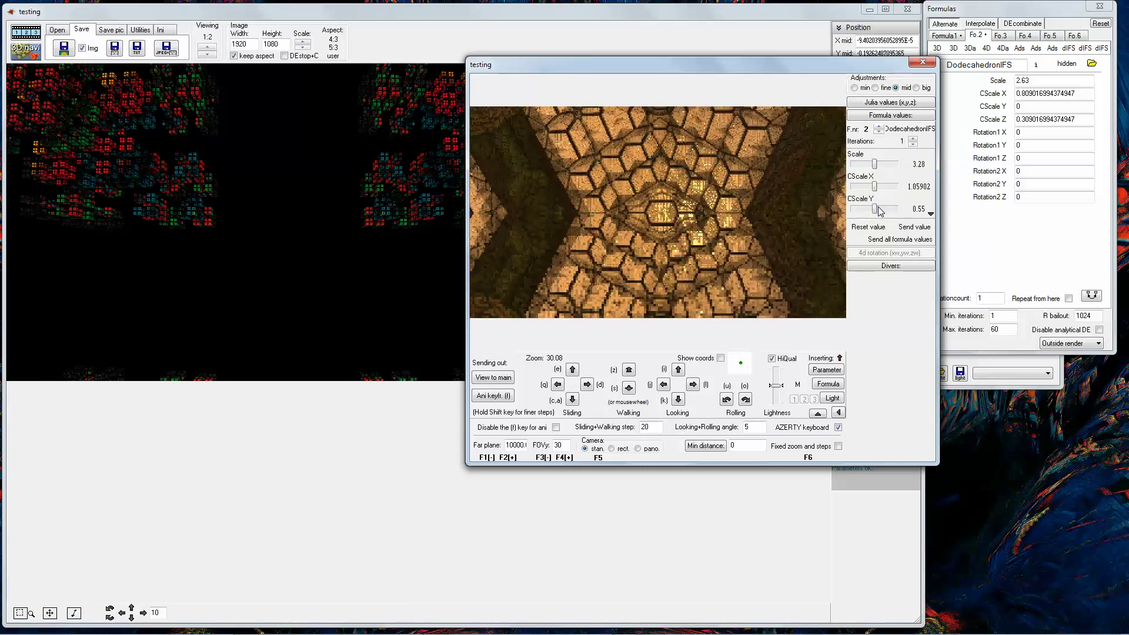
scroll(852, 241, "up", 4)
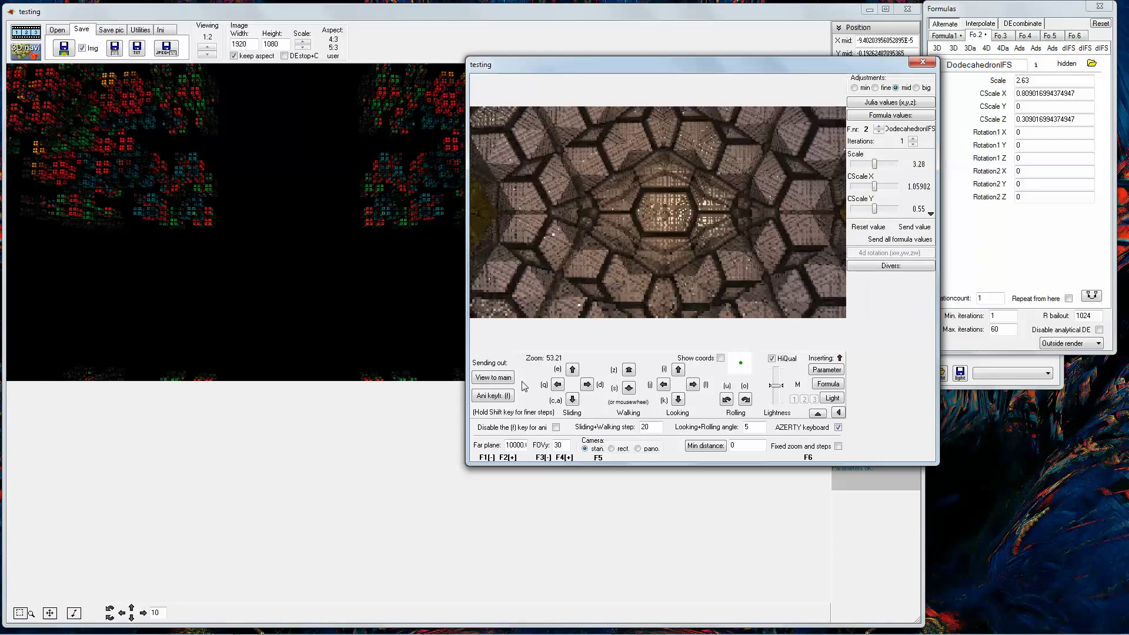
Step: Send the Navigator view and formula values to the main window, close the Navigator and render the fractal in 3D
left_click(493, 377)
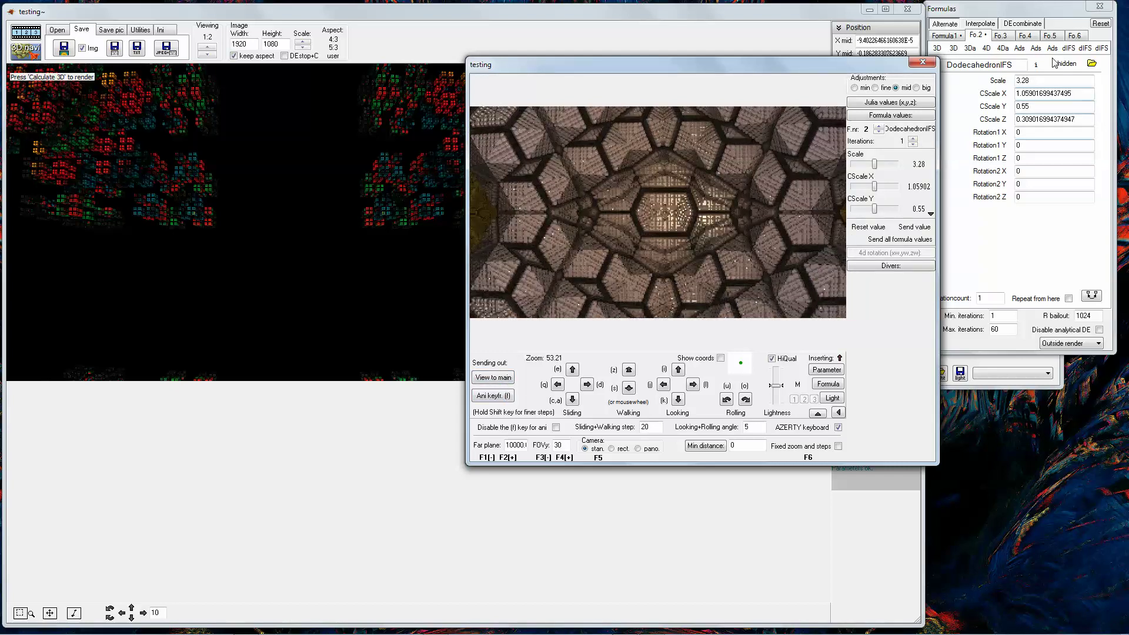
left_click(920, 63)
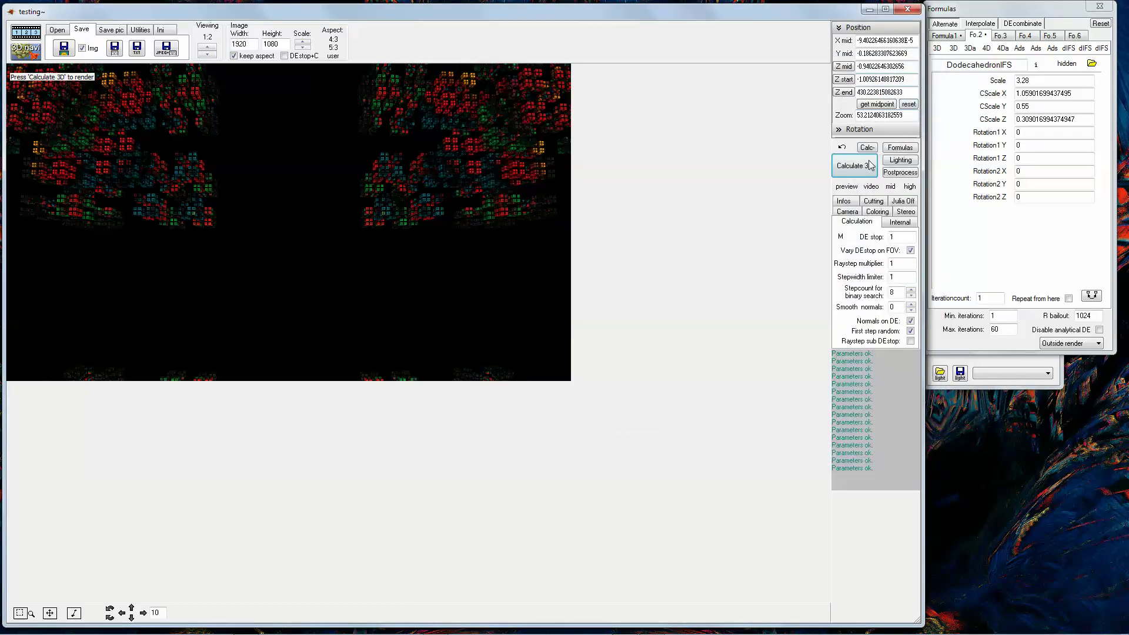
left_click(846, 174)
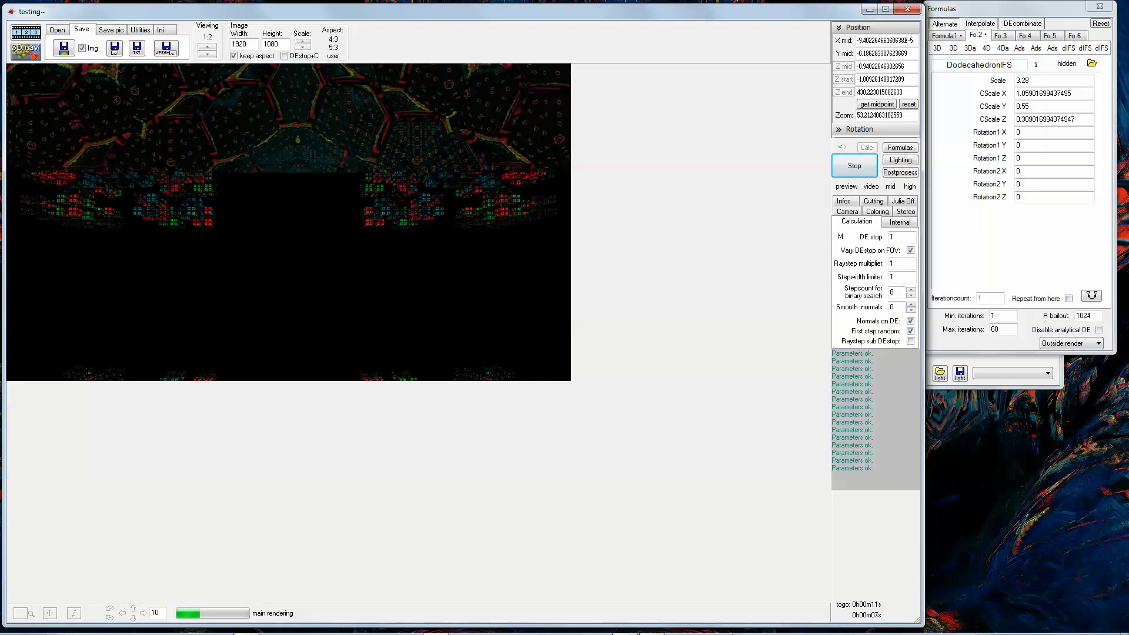
mouse_move(690, 629)
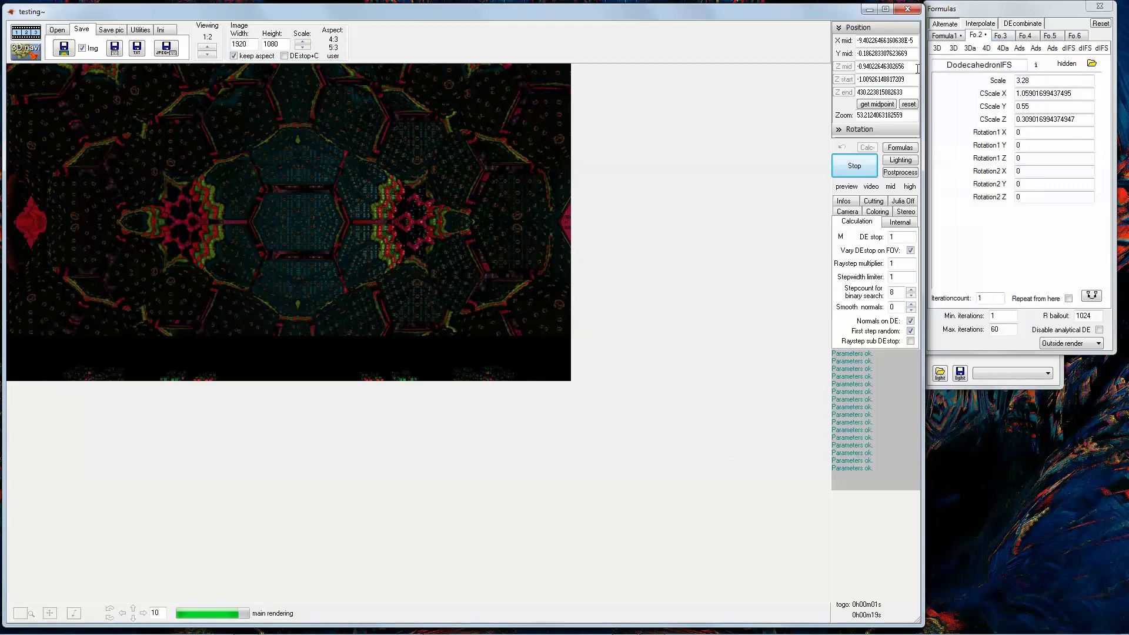
Step: Open the lighting settings and set light 1's lightmap number to 521, lowering it stepwise to 519
left_click(900, 160)
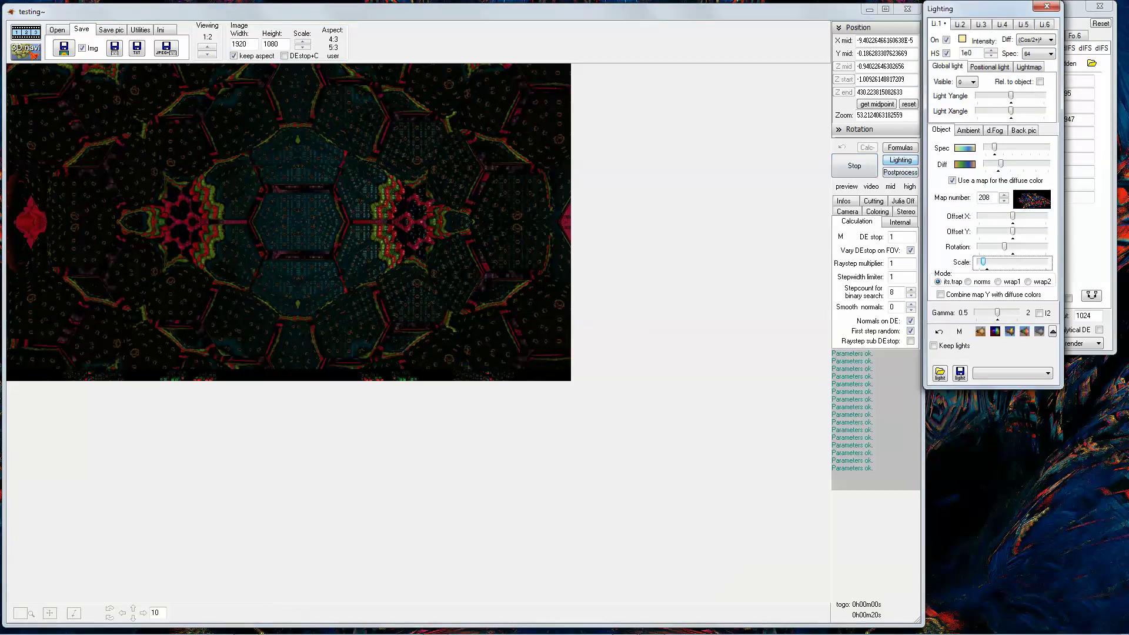
left_click(1031, 69)
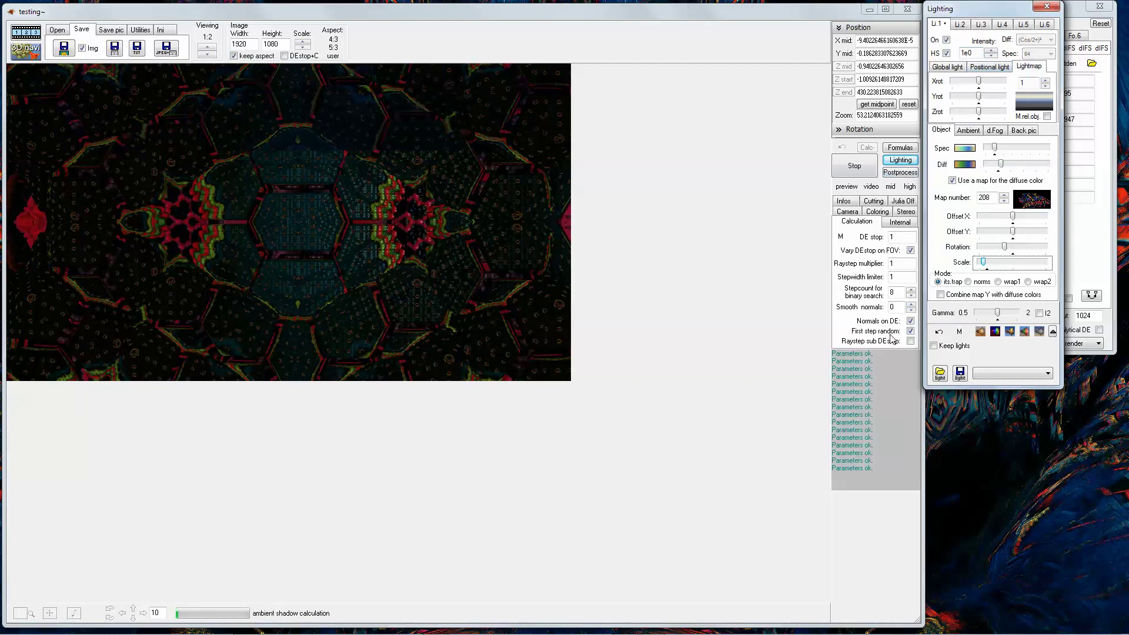
double_click(1035, 82)
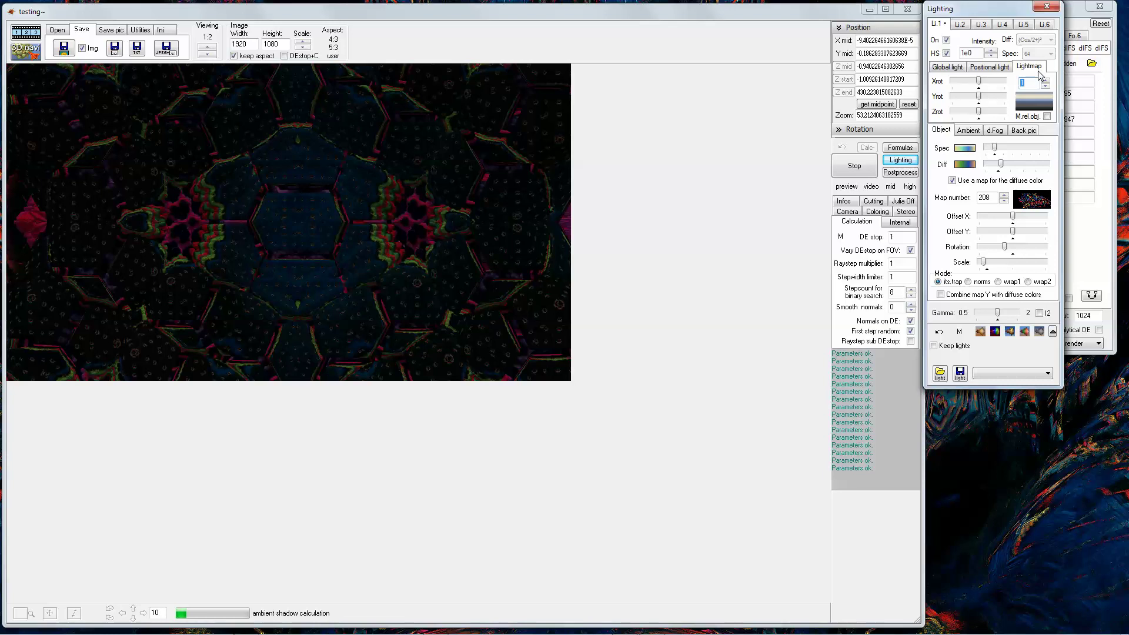
type("521")
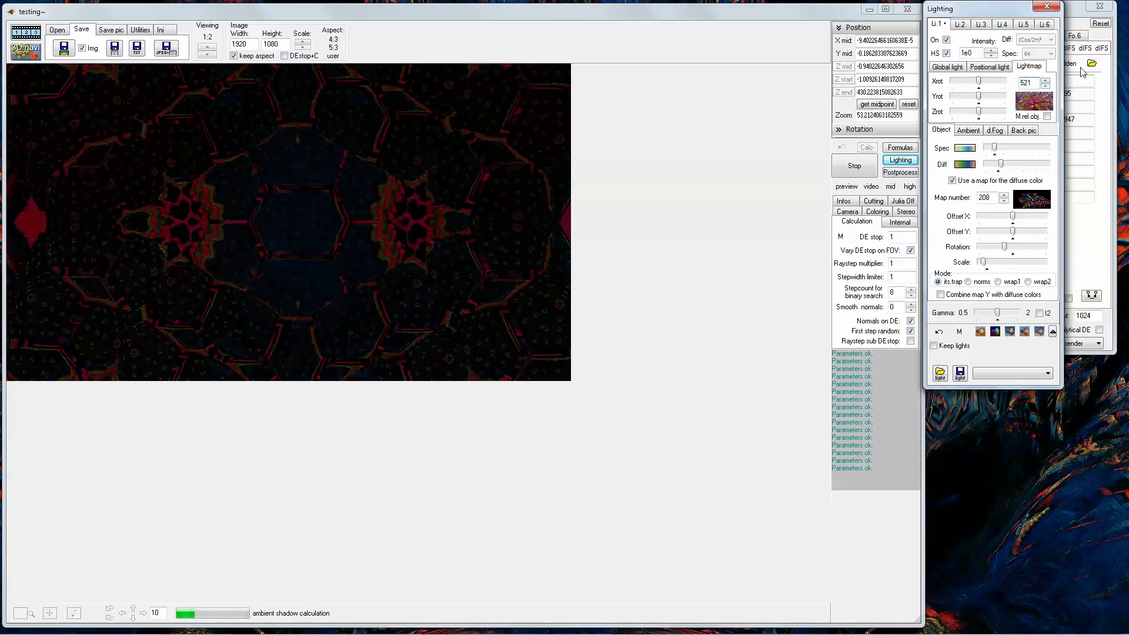
left_click(1046, 87)
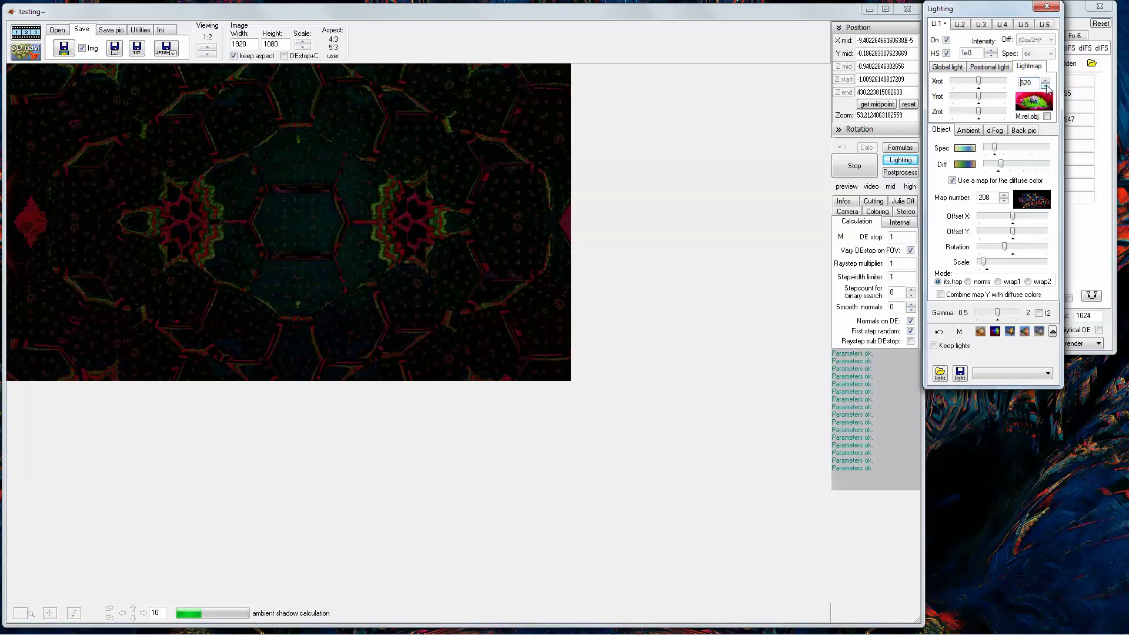
left_click(1046, 86)
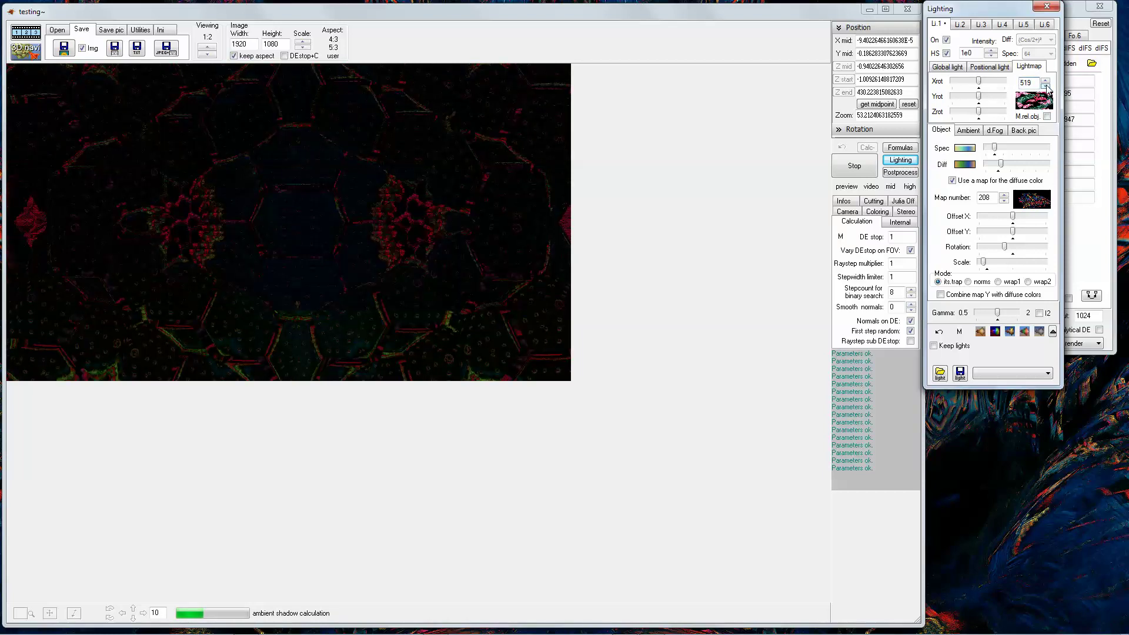
Step: Reduce the ambient shadow to about a quarter of its range and raise the dynamic fog amount to about the middle
left_click(970, 131)
left_click_drag(1049, 247, 1020, 246)
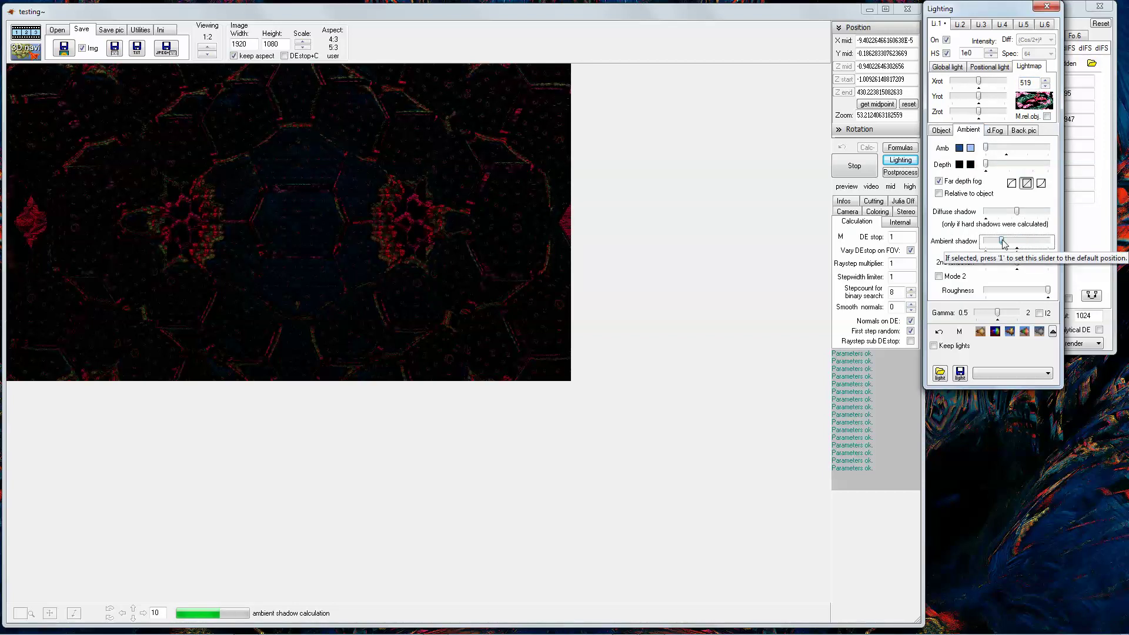
left_click(994, 131)
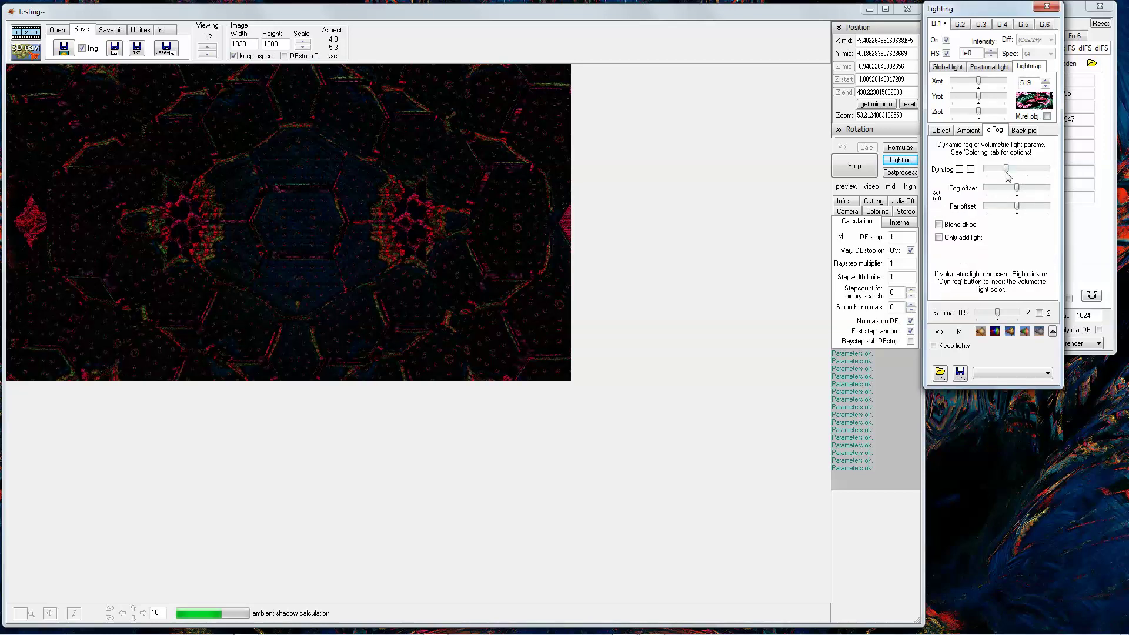
left_click_drag(1009, 177, 1021, 173)
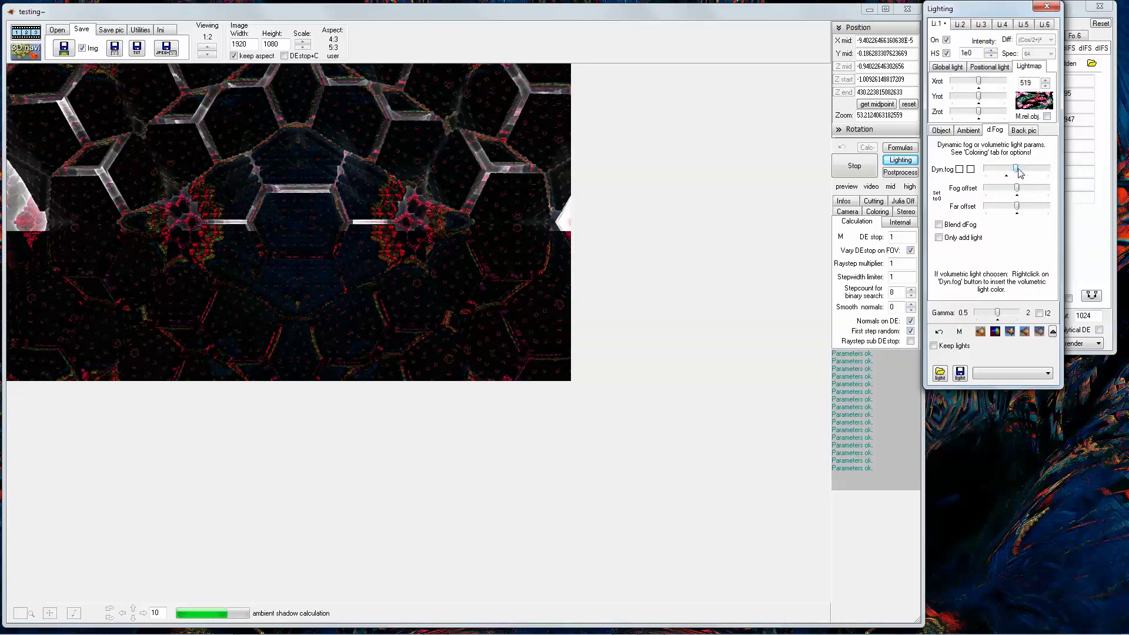
Step: Raise the object's diffuse colour amount to about three quarters and lower the diffuse map's rotation below its default
left_click(942, 131)
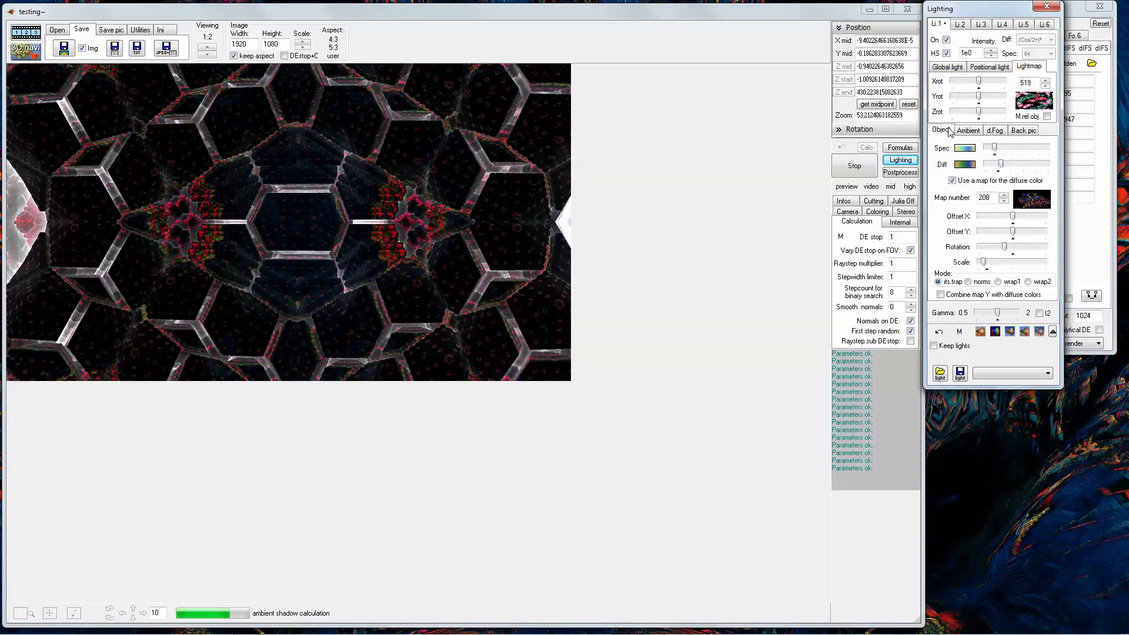
left_click_drag(1021, 169, 1033, 169)
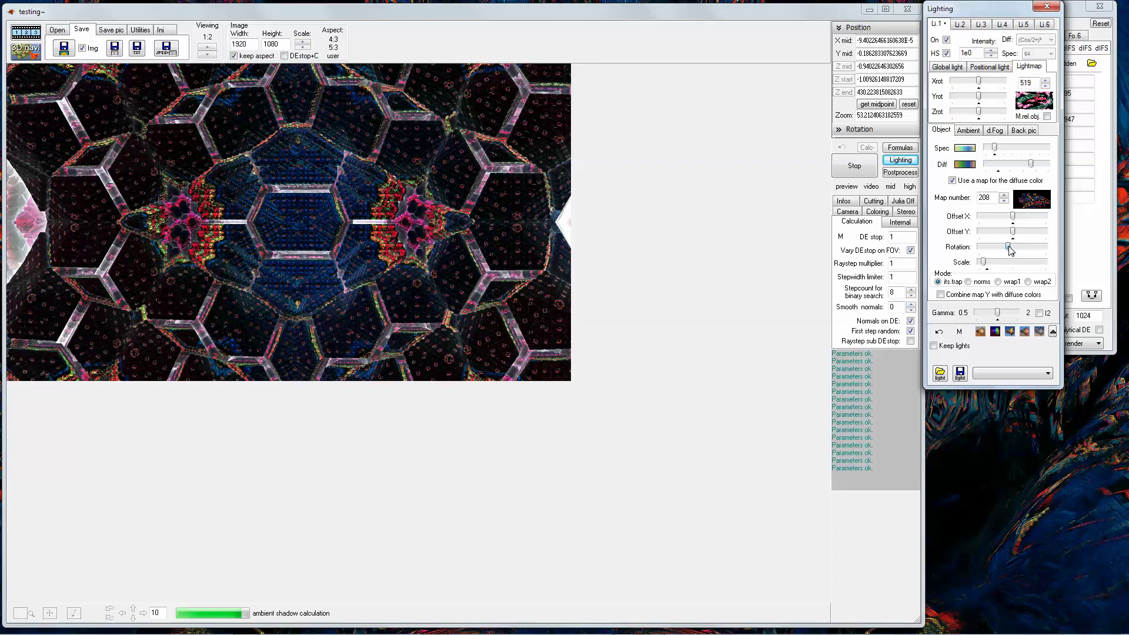
left_click_drag(1009, 247, 1018, 249)
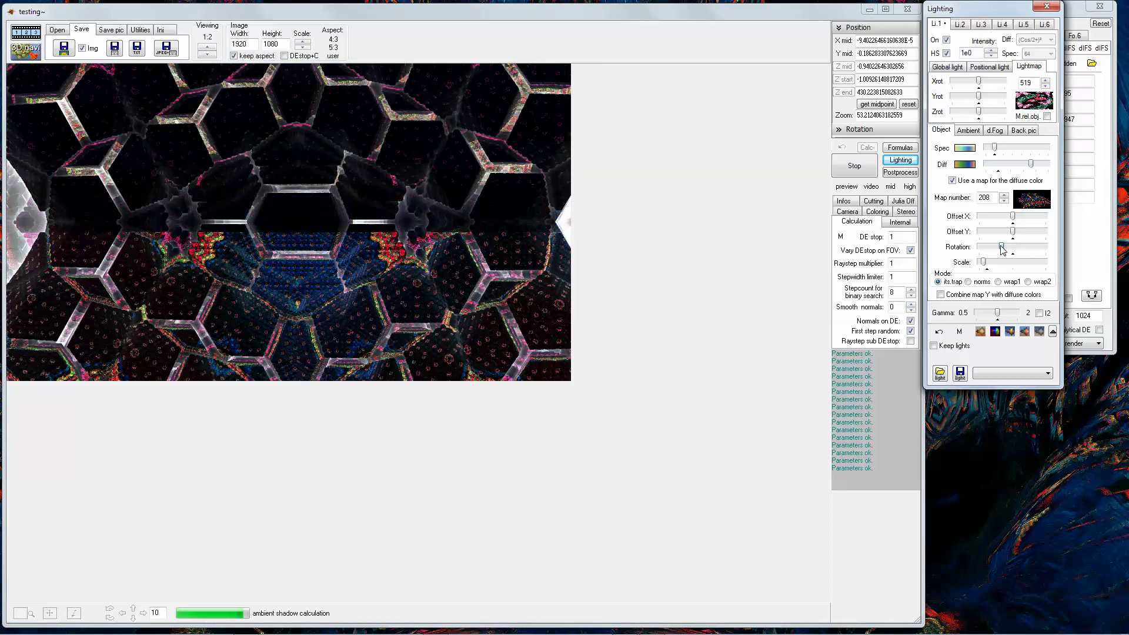
left_click_drag(1002, 248, 991, 248)
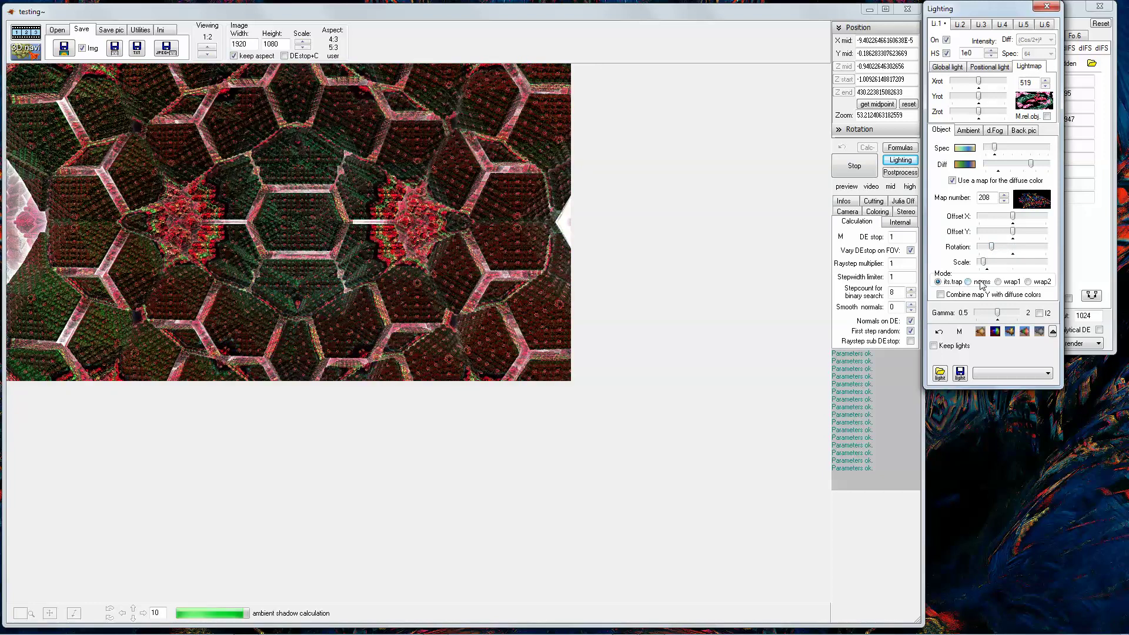
Step: Return the dynamic fog to its default amount and raise the diffuse map's scale to about the middle of its range
left_click(1000, 132)
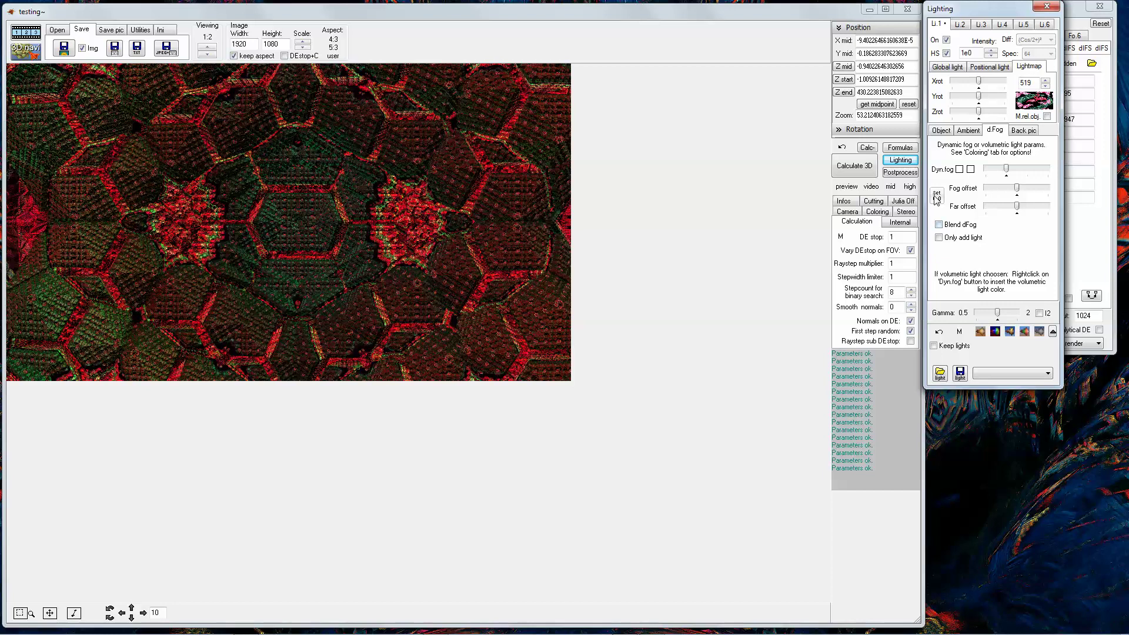
left_click(941, 130)
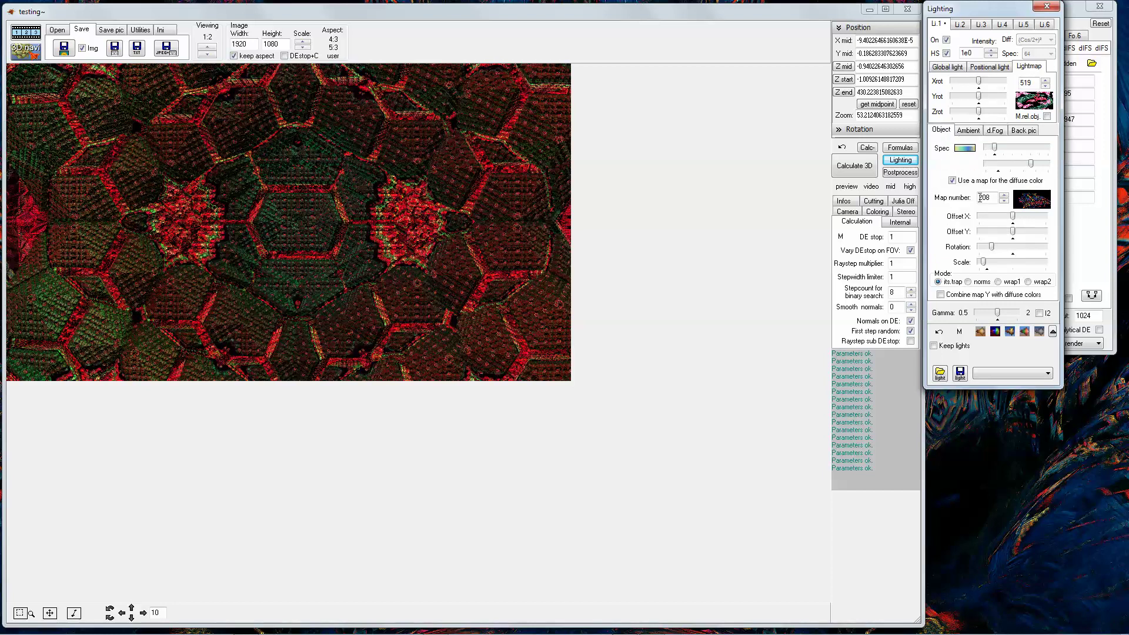
left_click_drag(983, 264, 996, 265)
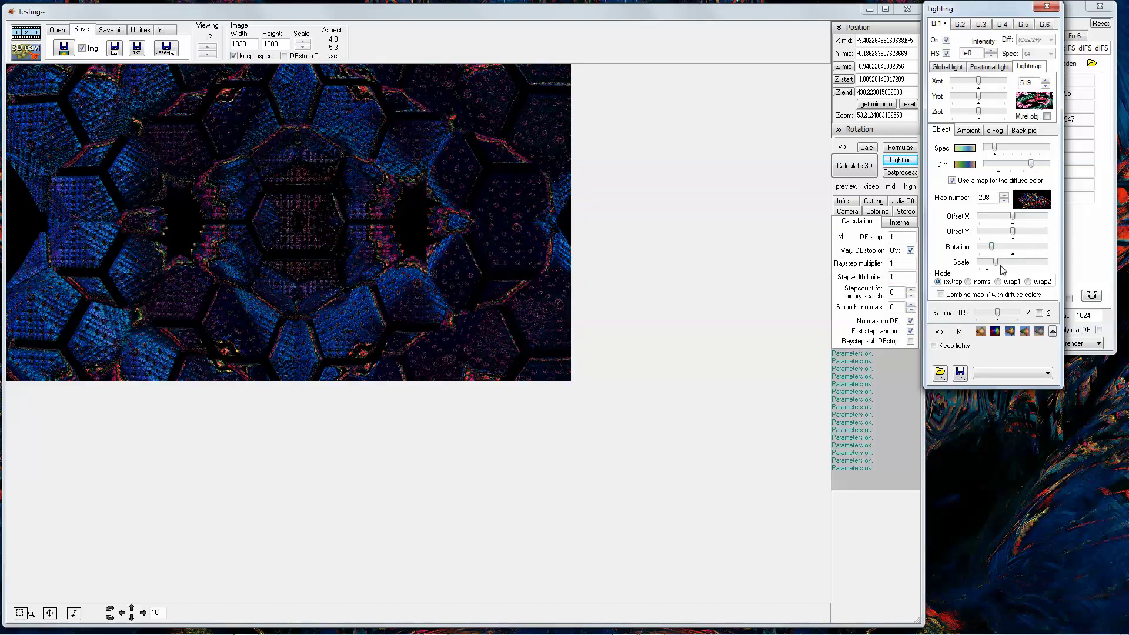
left_click_drag(998, 263, 1003, 262)
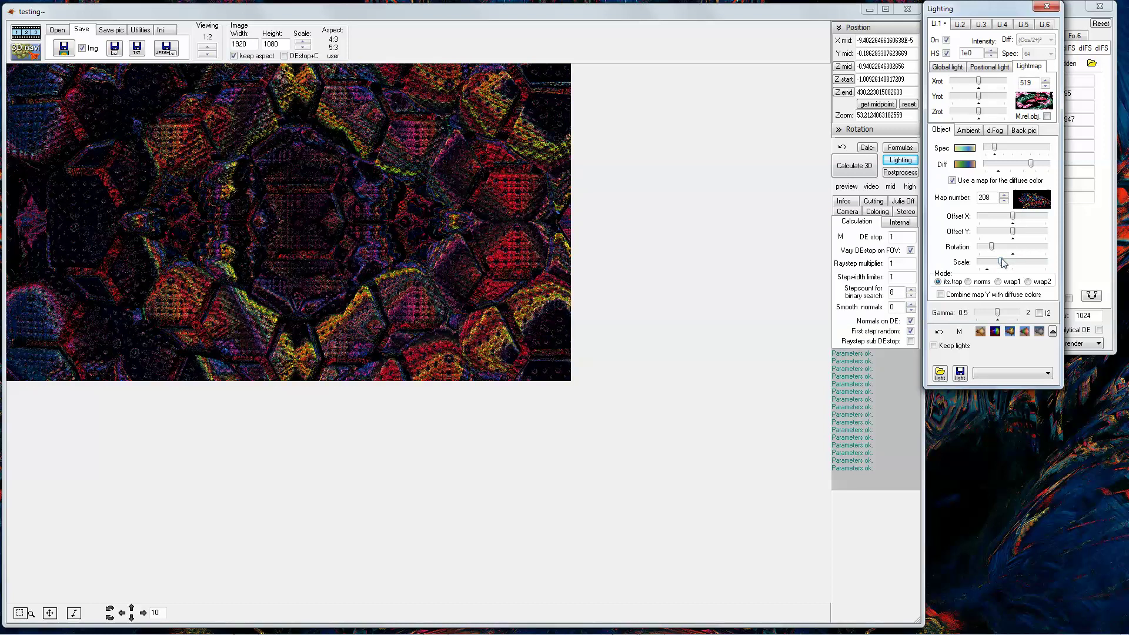
left_click_drag(1016, 263, 1017, 263)
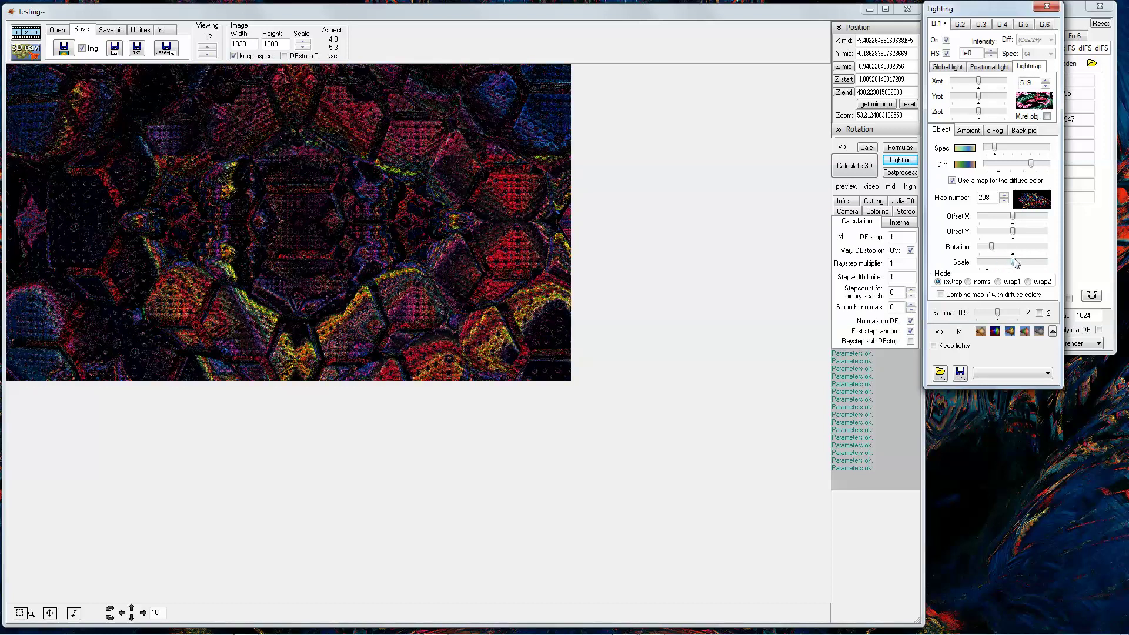
Step: Switch the diffuse map mode to norms, lower its X and Y rotations and raise its Z rotation slightly
left_click(975, 285)
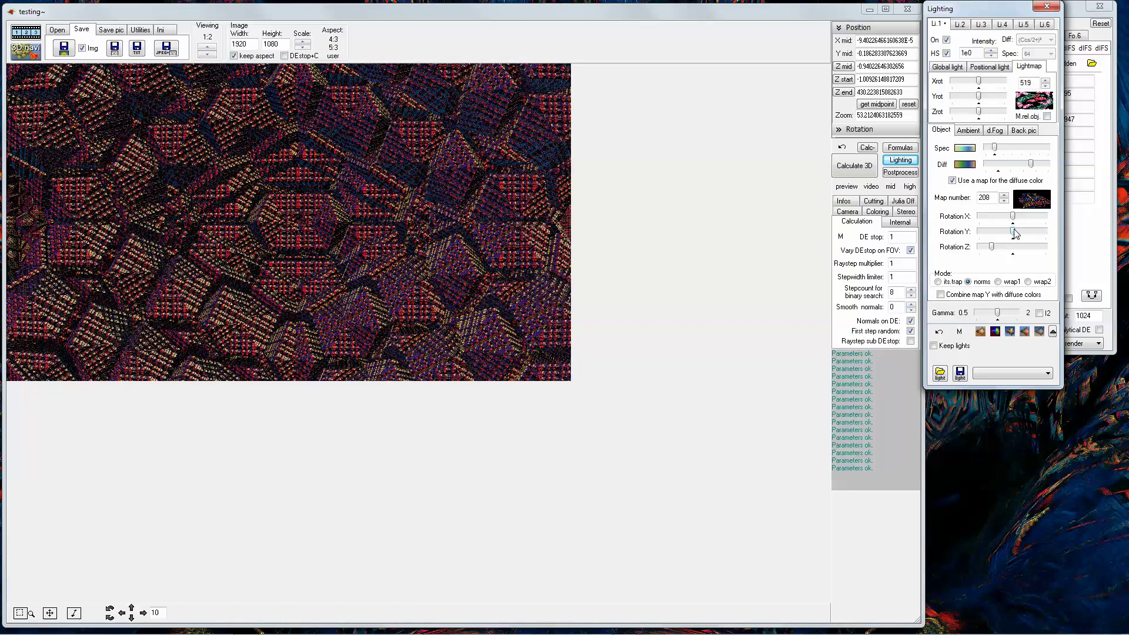
left_click_drag(1014, 232, 1000, 233)
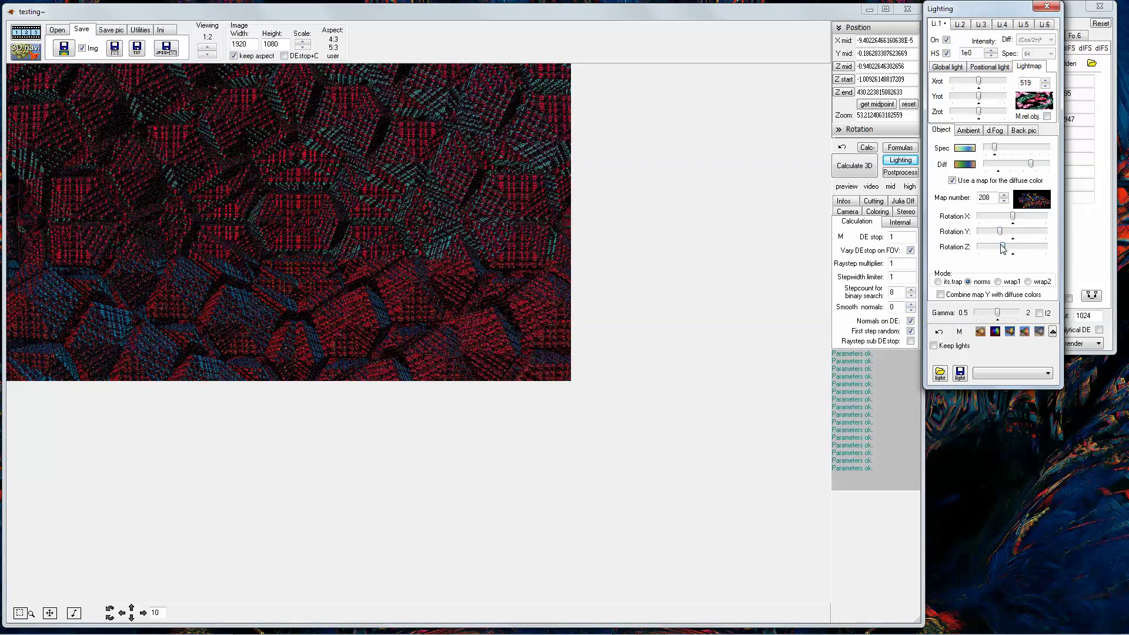
left_click(995, 217)
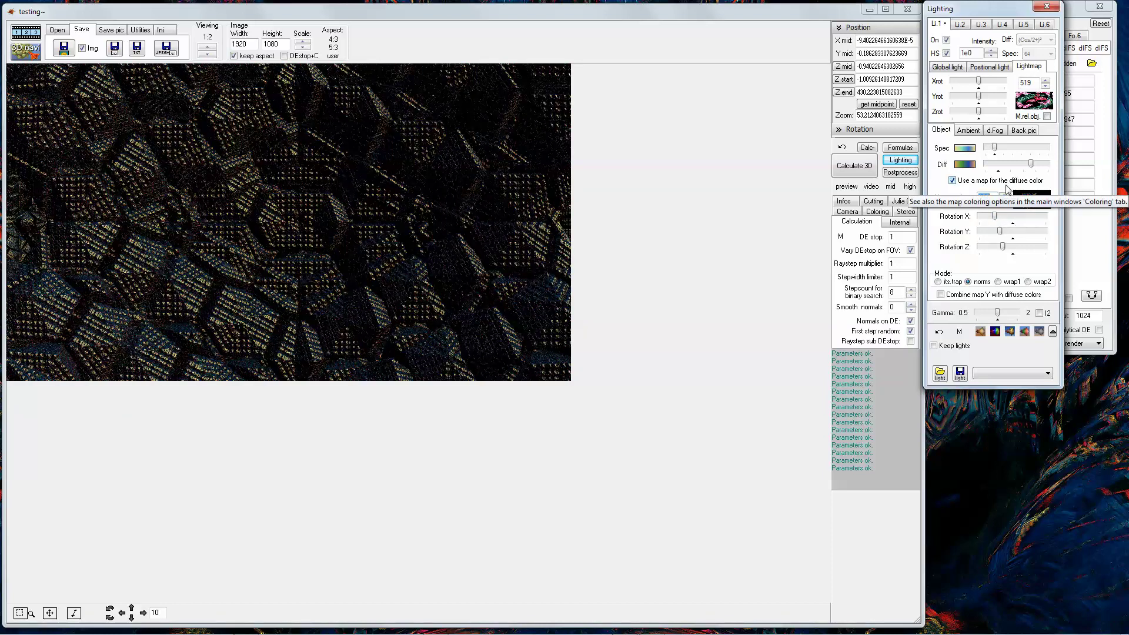
Step: Set the diffuse map number to 500 and use its.trap mode with a reduced map scale
type("500")
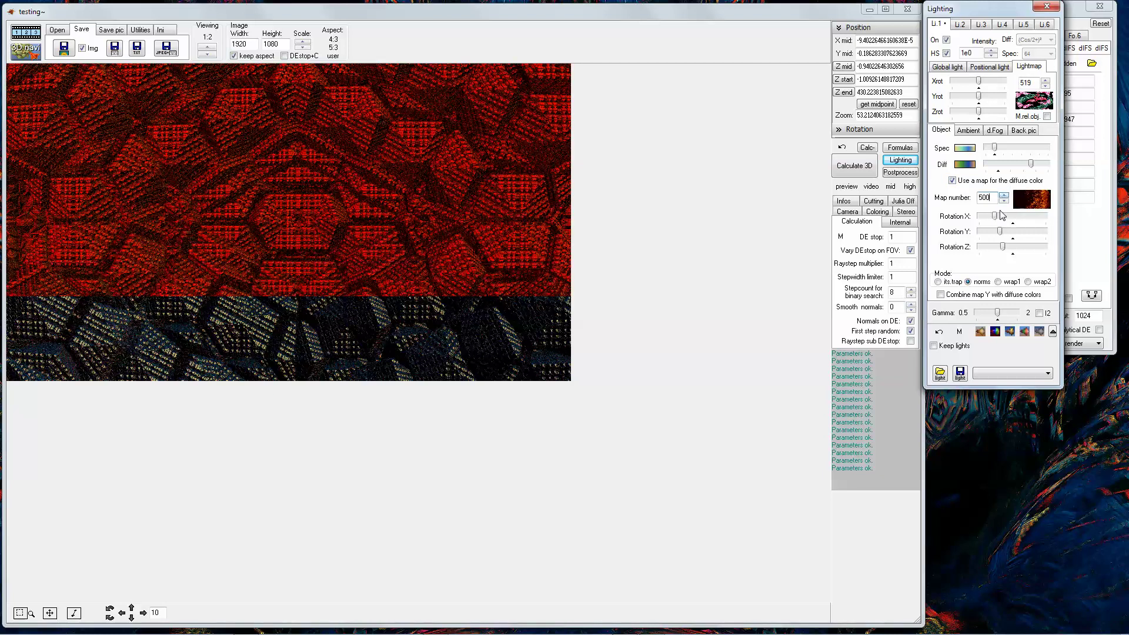
left_click(952, 283)
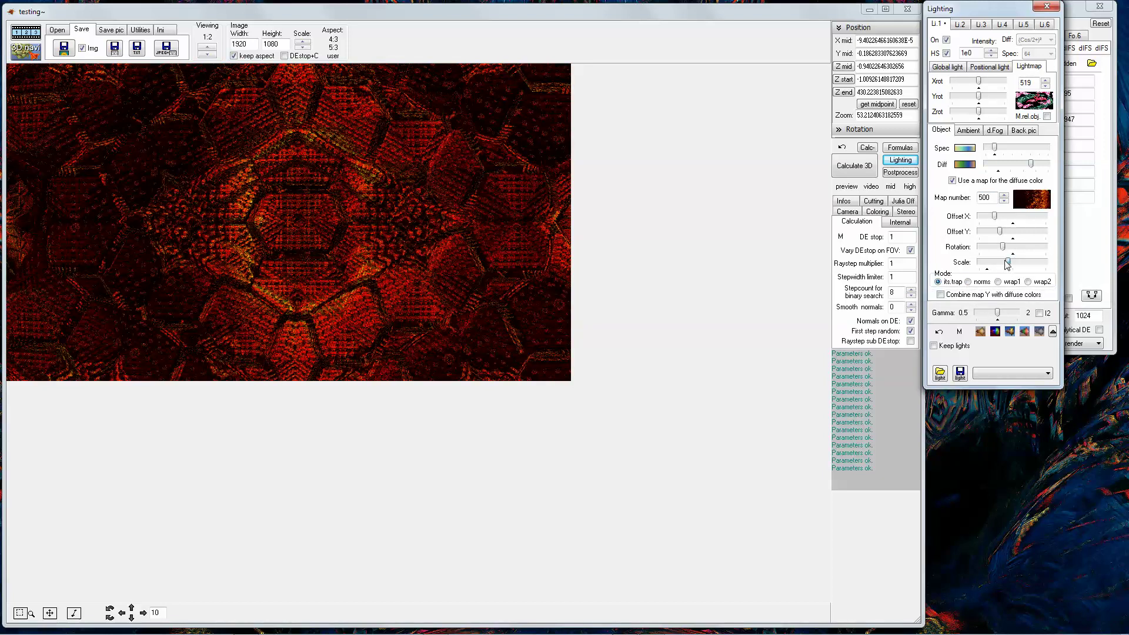
left_click_drag(995, 262, 998, 262)
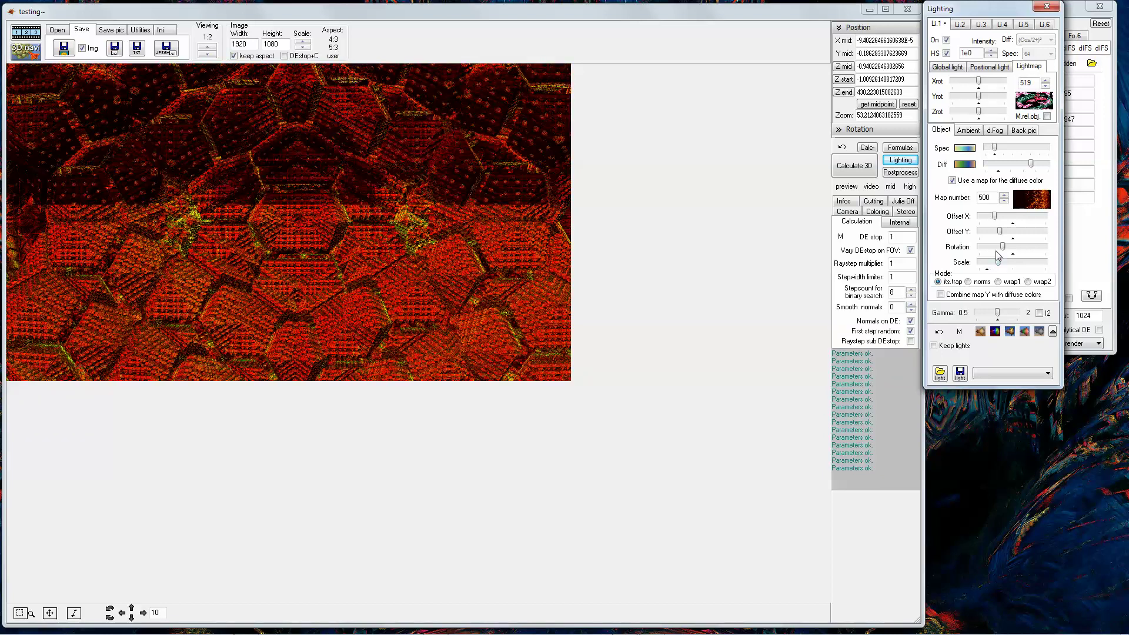
Step: Step the diffuse map number up to 514 and set light 1's lightmap number to 1
left_click(1004, 195)
left_click(1004, 195)
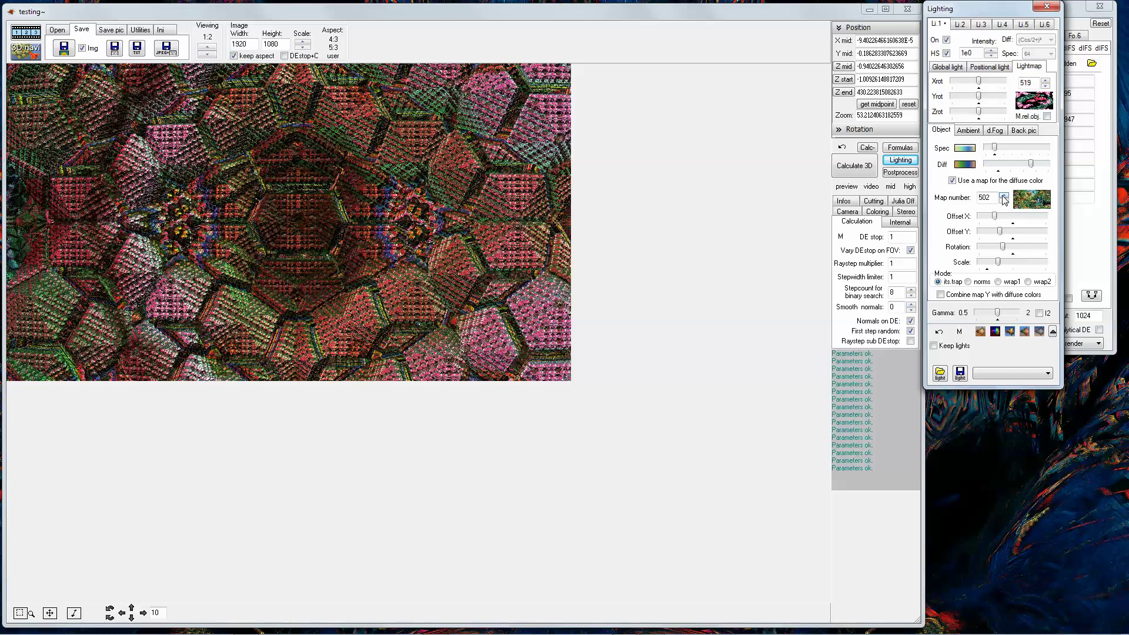
left_click(1004, 196)
left_click(1004, 195)
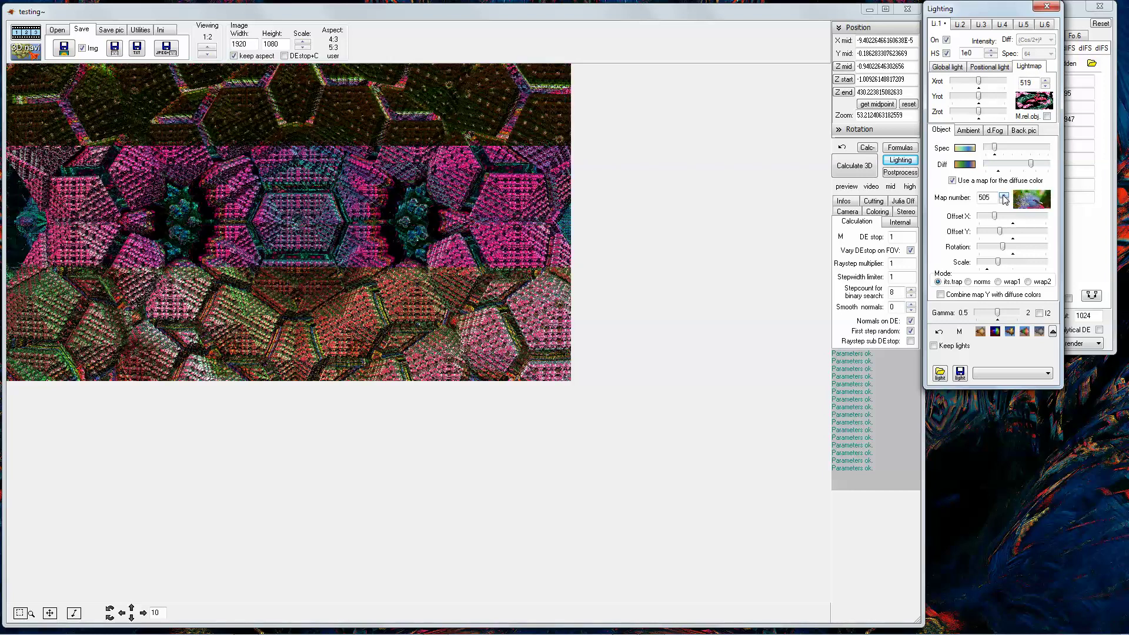
left_click(1003, 195)
left_click(1004, 195)
left_click(1003, 195)
left_click(1004, 196)
left_click(1004, 196)
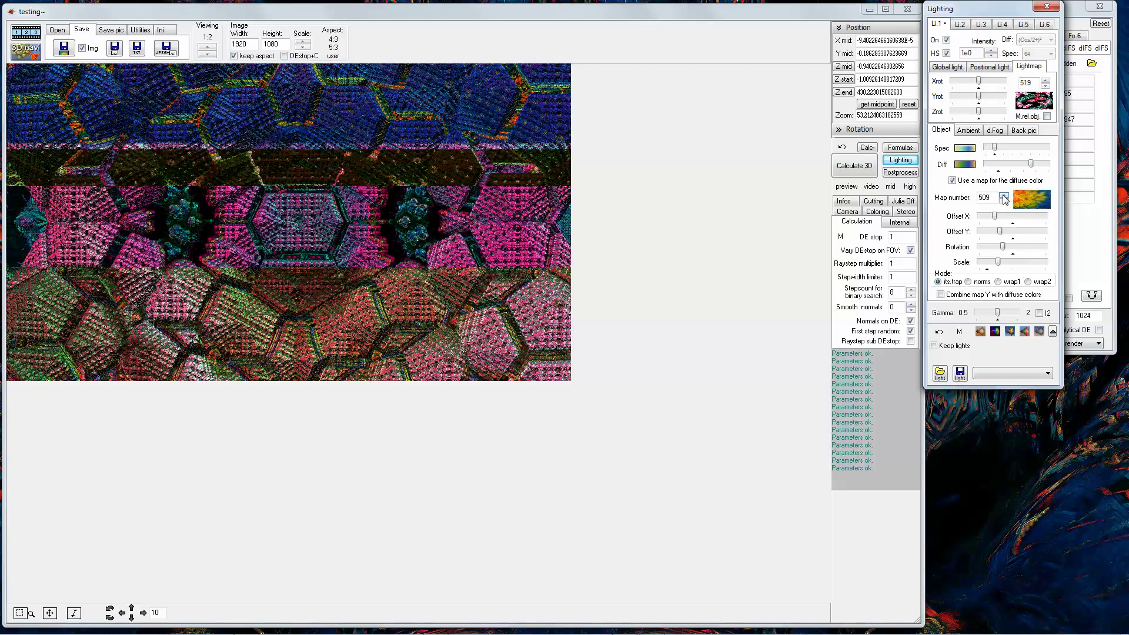
left_click(1003, 195)
left_click(1003, 195)
left_click(1004, 196)
left_click(1003, 196)
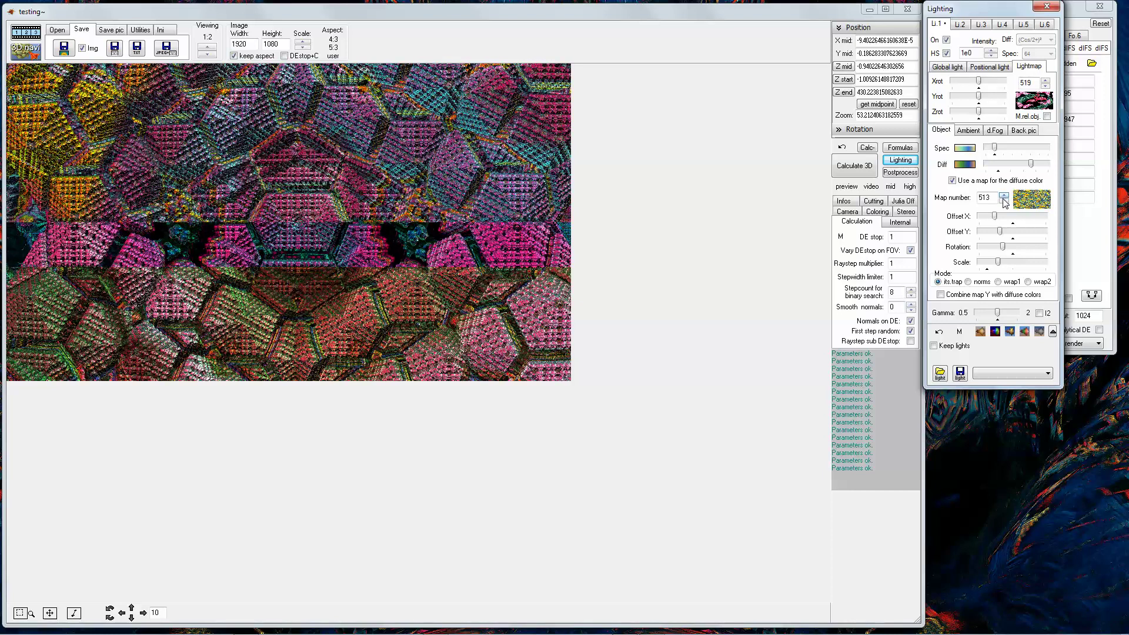
left_click(1004, 196)
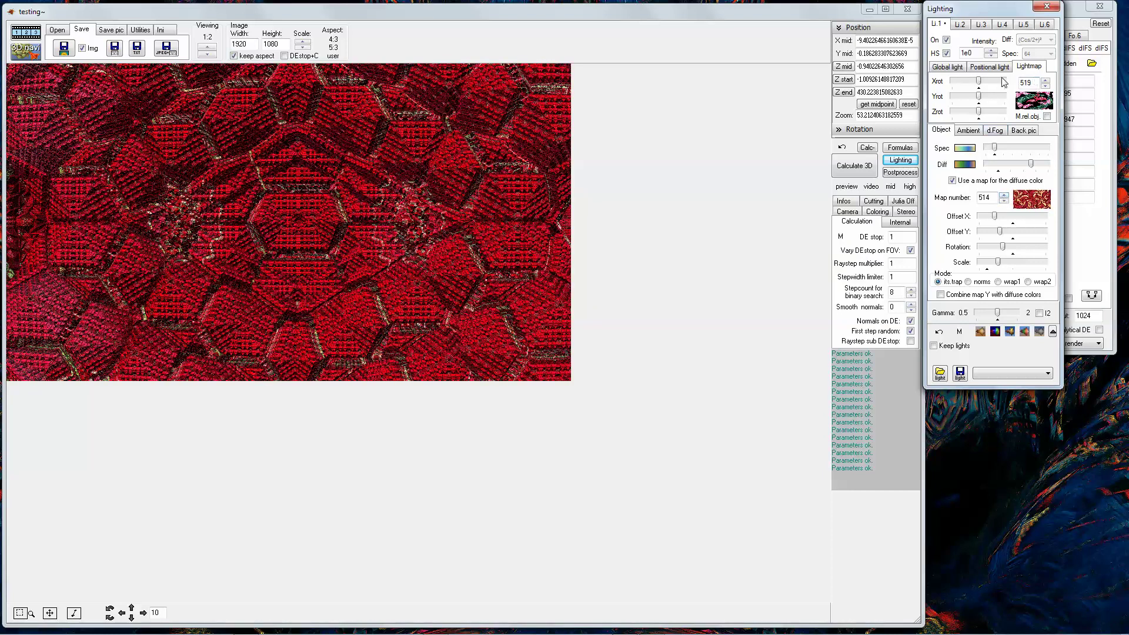
type("1")
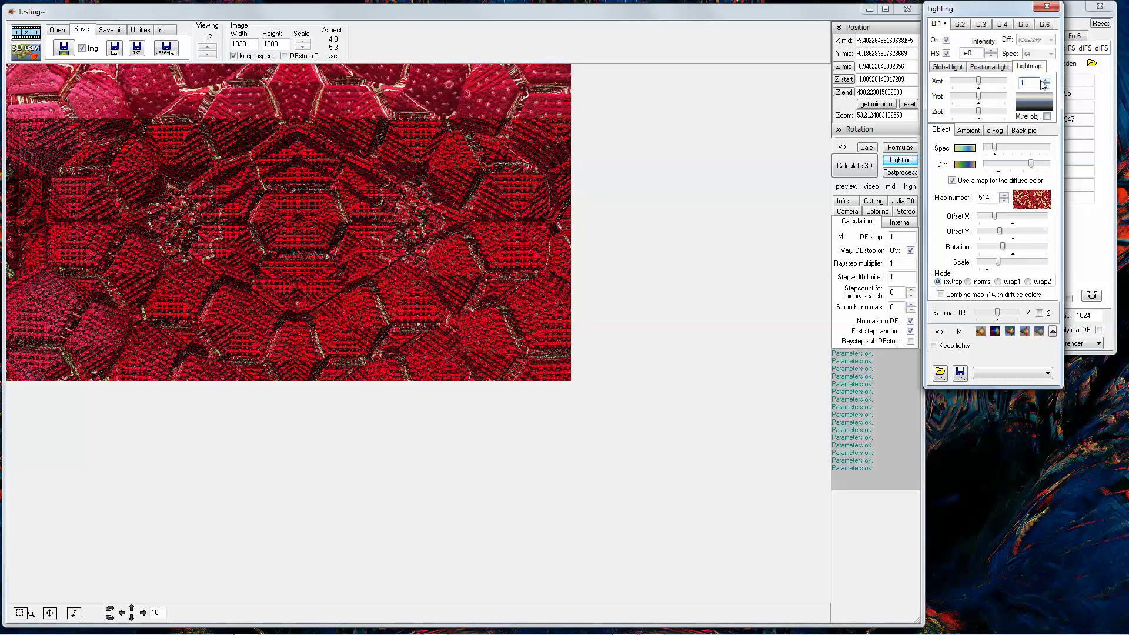
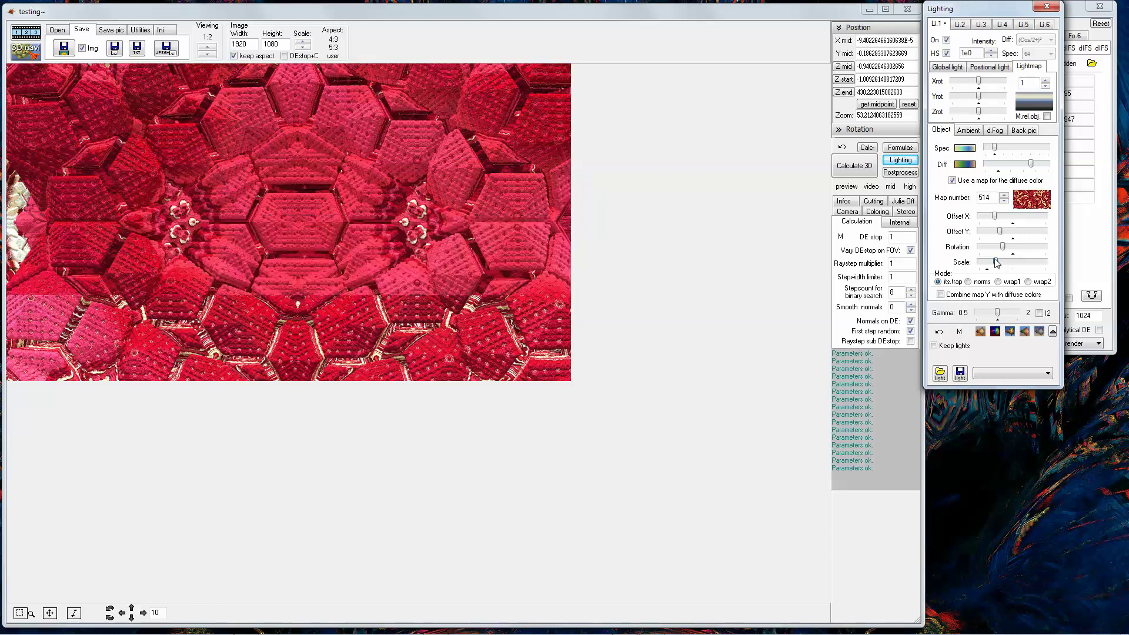
Step: Fine-tune the scale, rotation and Y offset of diffuse map 514 for mostly pink-red cells with cream accents
left_click_drag(995, 260, 994, 264)
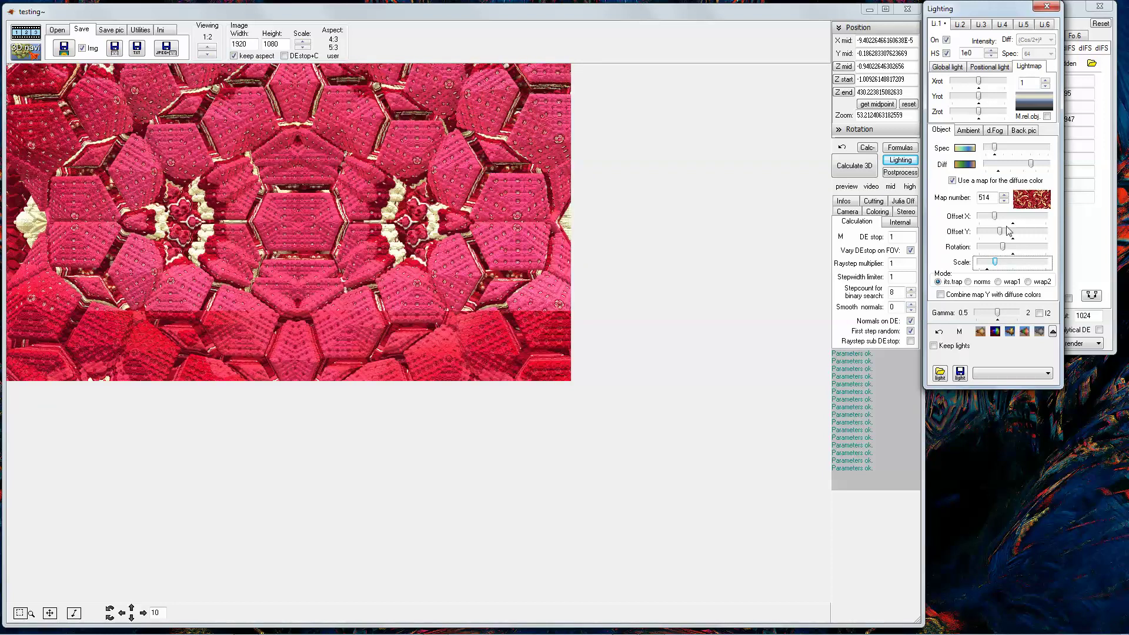
left_click(1002, 249)
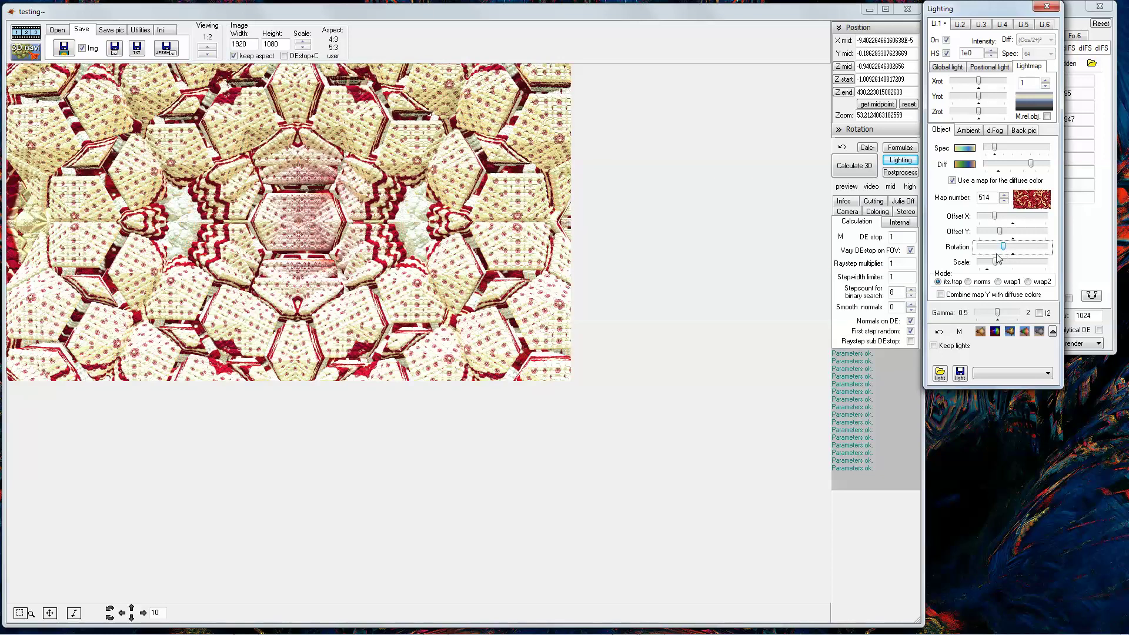
left_click(1000, 234)
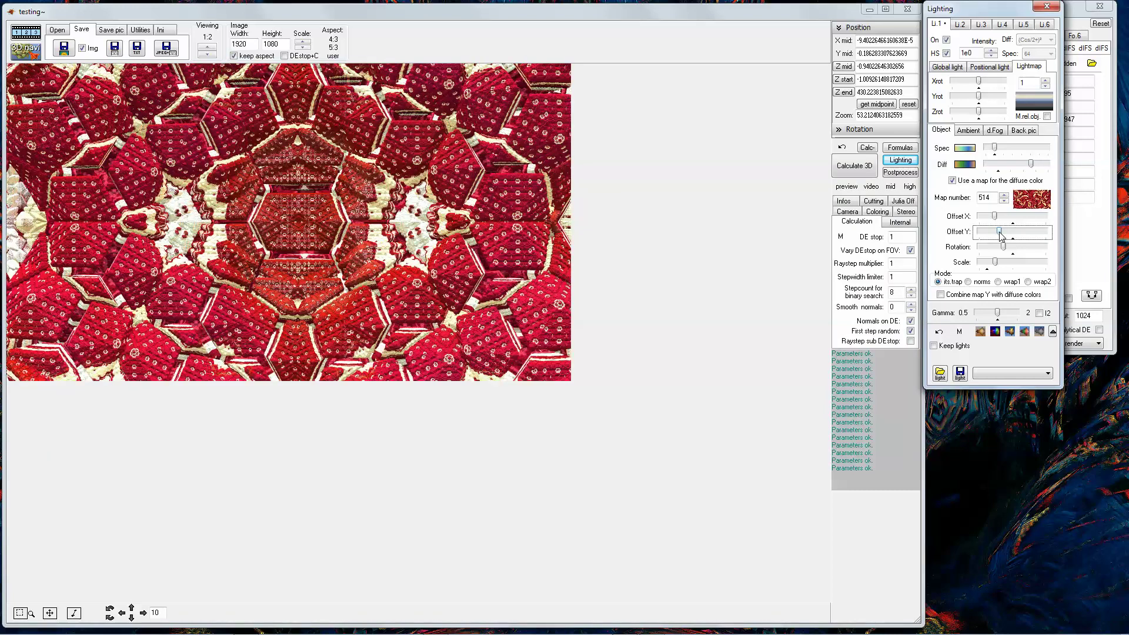
left_click_drag(1000, 232, 999, 232)
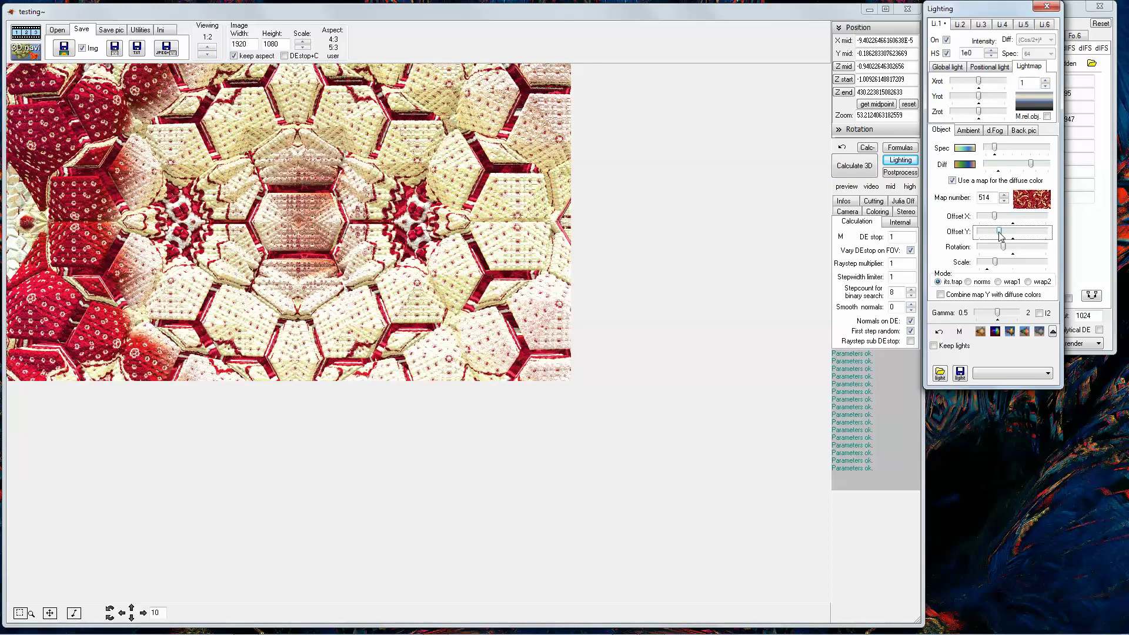
left_click_drag(999, 232, 998, 233)
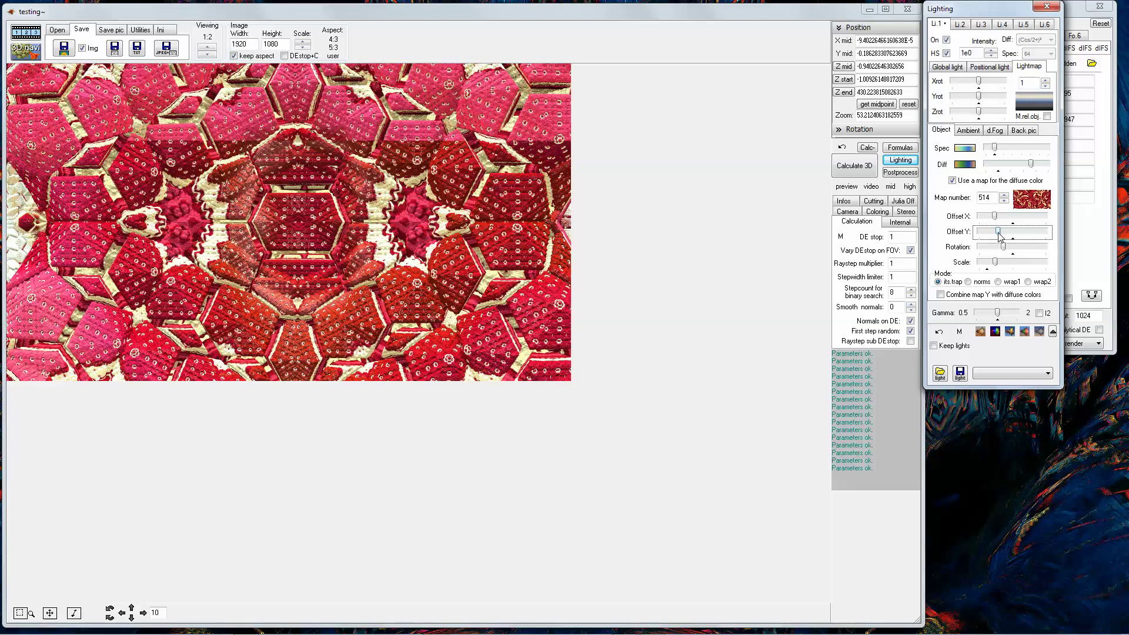
left_click(1000, 234)
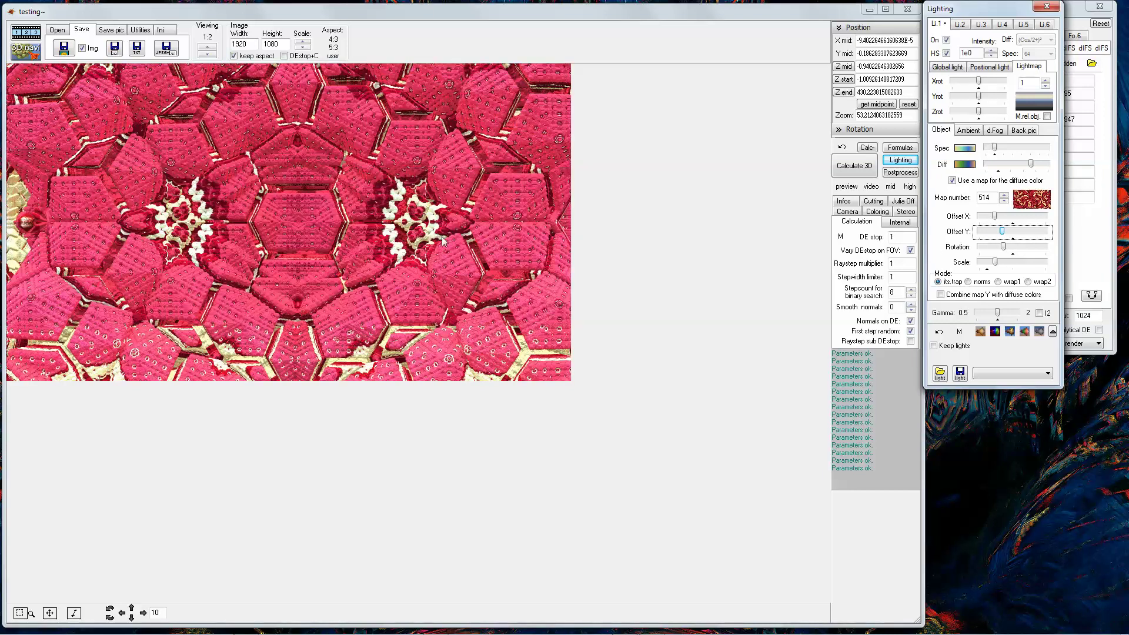
Step: Open the 3D navigator and raise DodecahedronIFS's CScale X to 1.58402
left_click(632, 255)
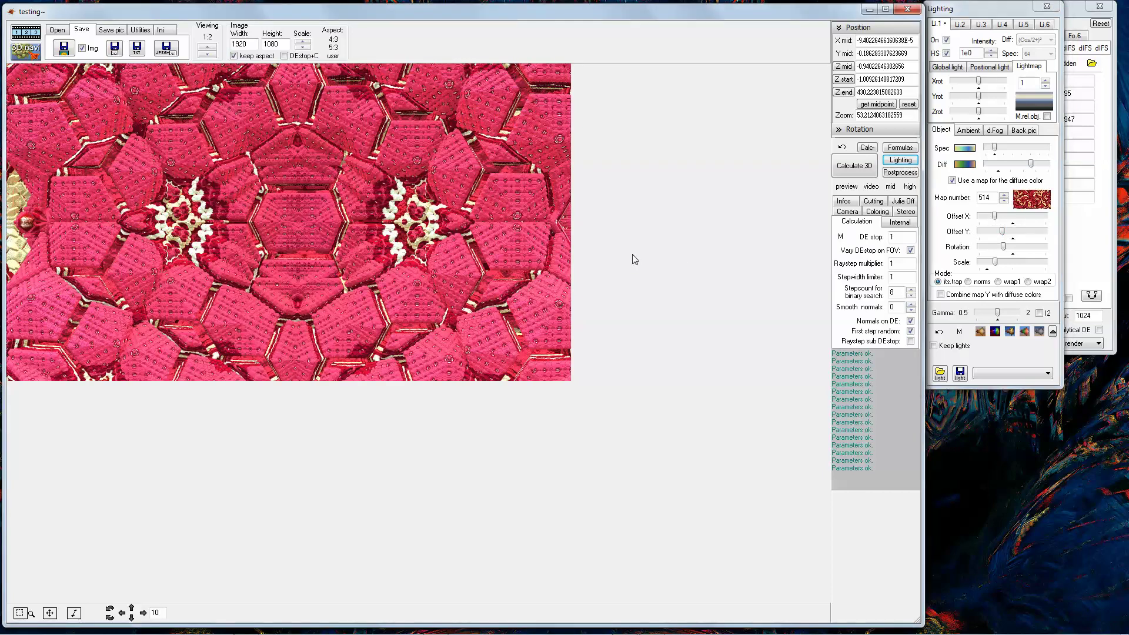
scroll(640, 233, "up", 1)
scroll(501, 395, "down", 1)
left_click(25, 51)
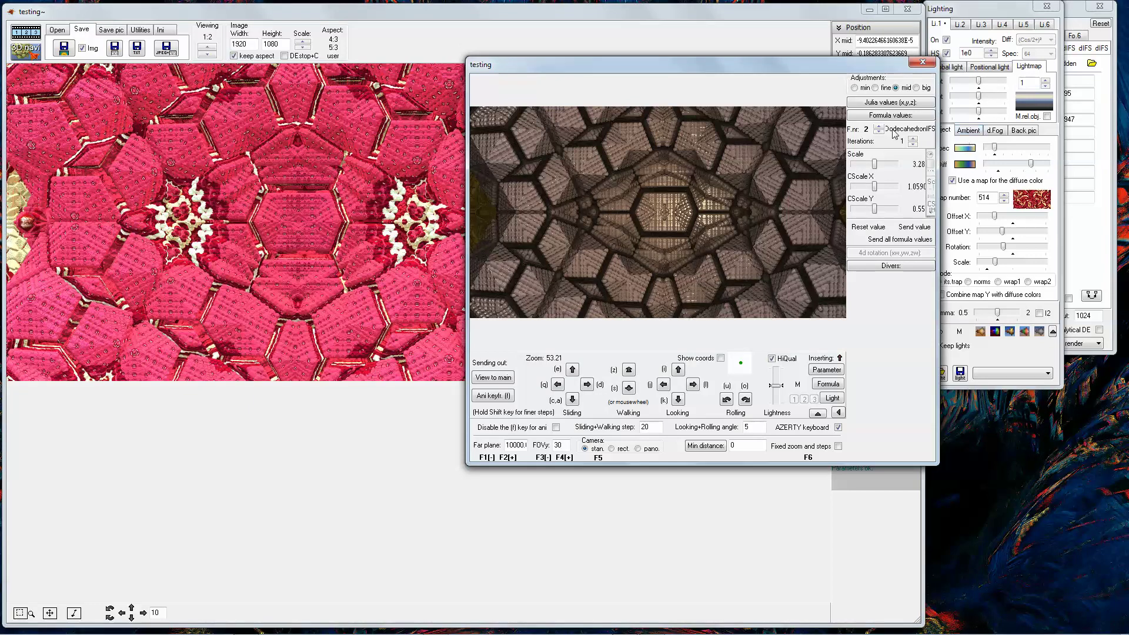
left_click_drag(877, 189, 885, 188)
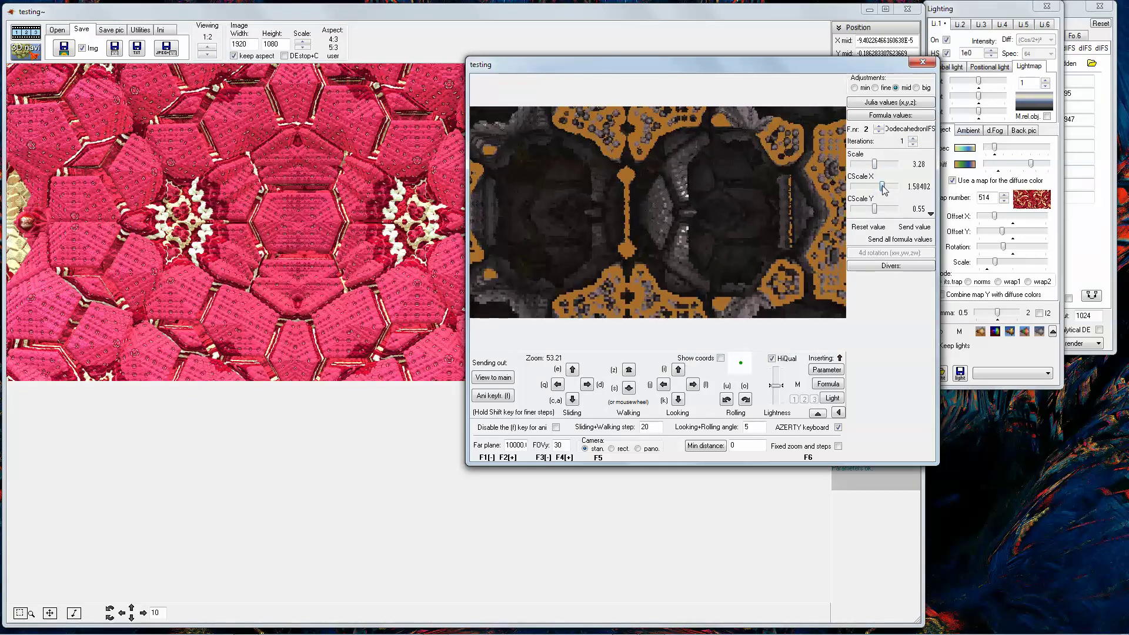
Step: Roll the navigator camera in 5-degree steps until the vertical bar in the structure lies horizontal
left_click(733, 402)
left_click(731, 401)
left_click(730, 401)
left_click(730, 401)
left_click(730, 401)
left_click(729, 401)
left_click(729, 401)
left_click(729, 401)
left_click(728, 400)
left_click(727, 400)
left_click(728, 400)
left_click(727, 400)
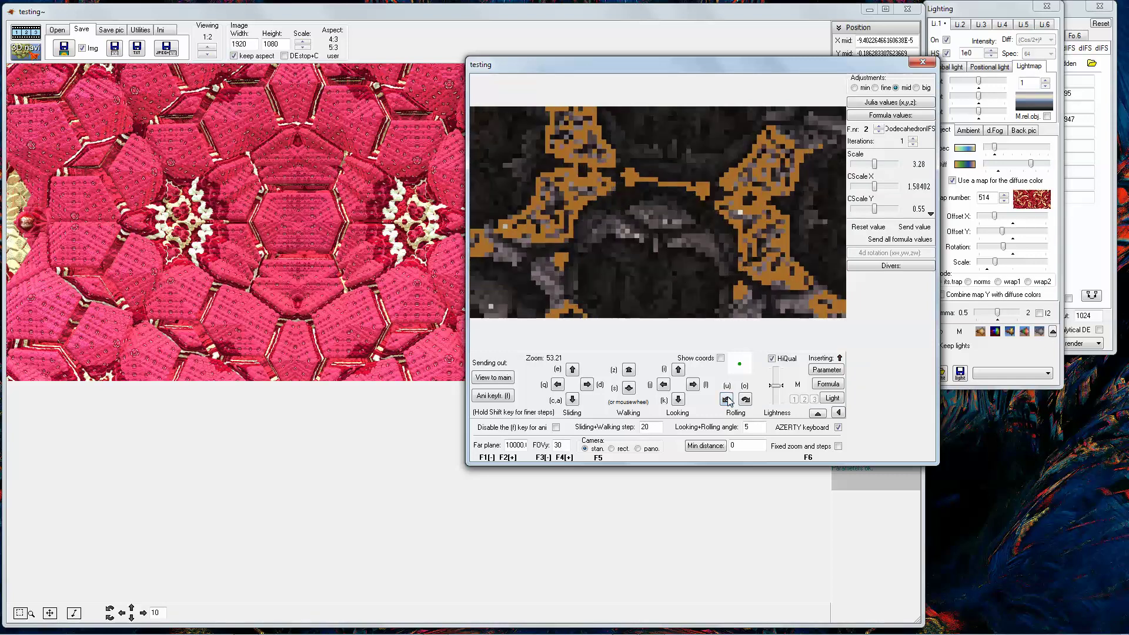
left_click(728, 400)
left_click(728, 400)
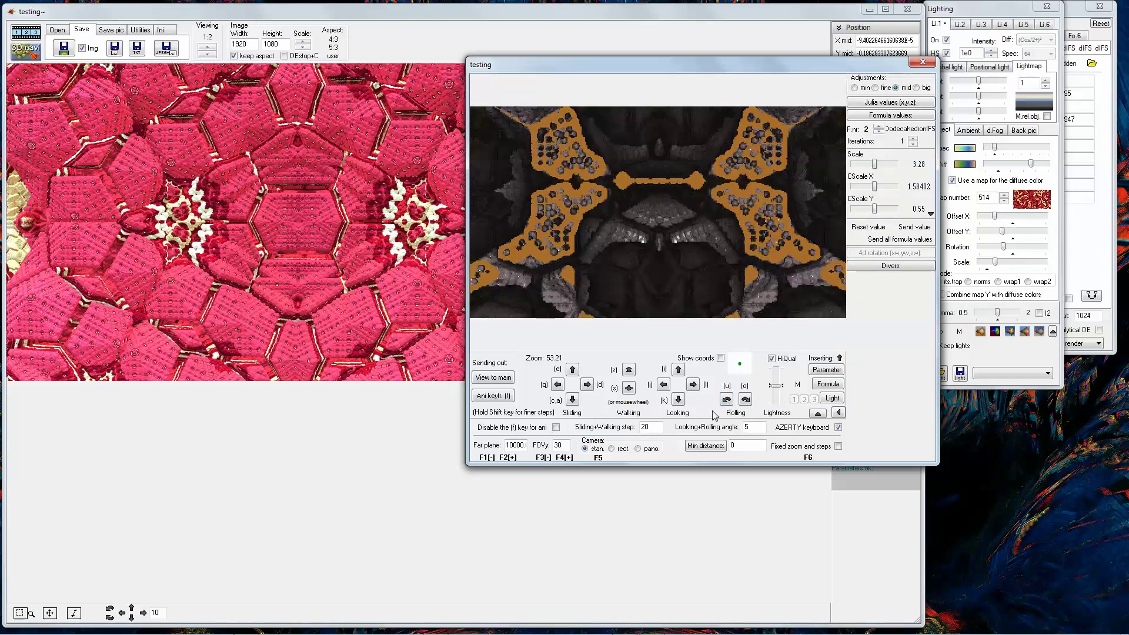
Step: Slide, walk backward and tilt the navigator camera to explore the dark structure from other viewpoints
left_click(573, 400)
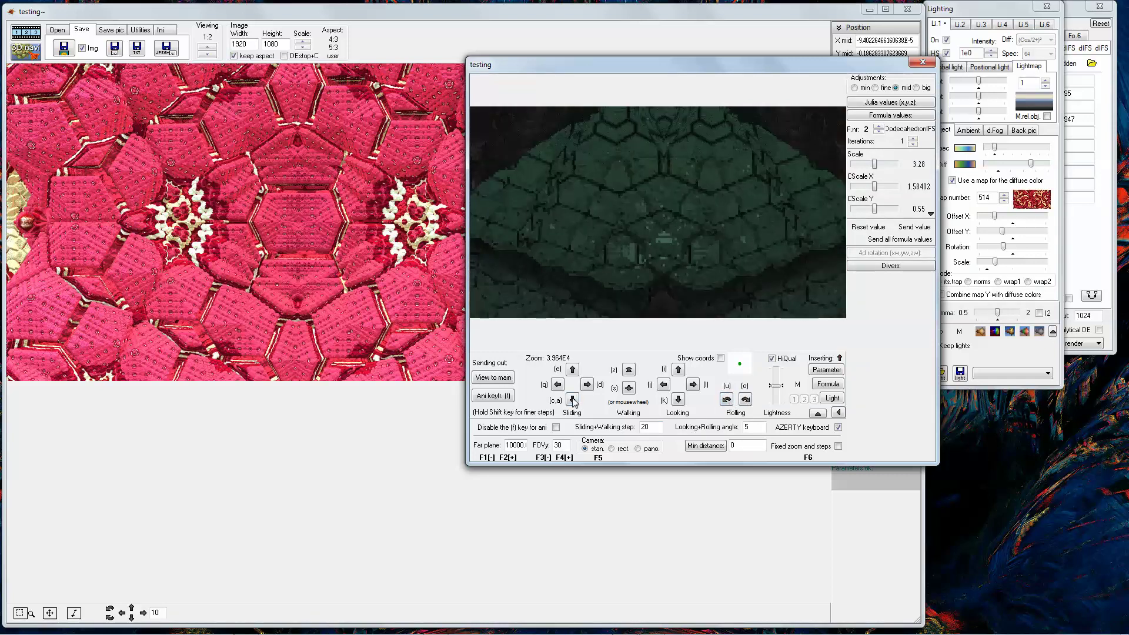
left_click(572, 371)
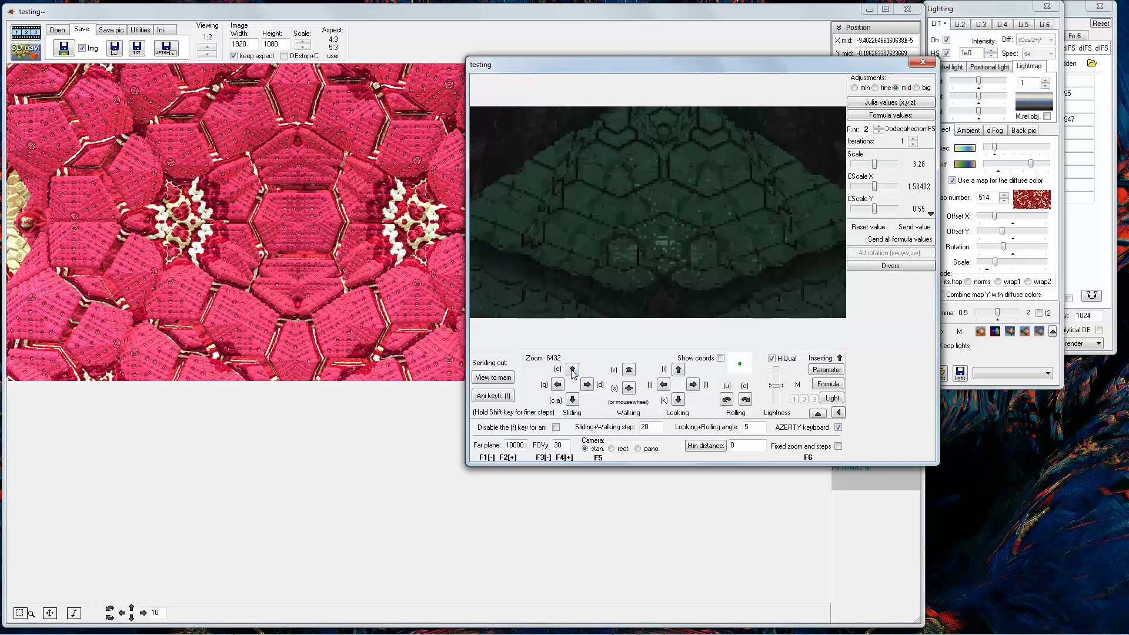
left_click(664, 385)
left_click(628, 391)
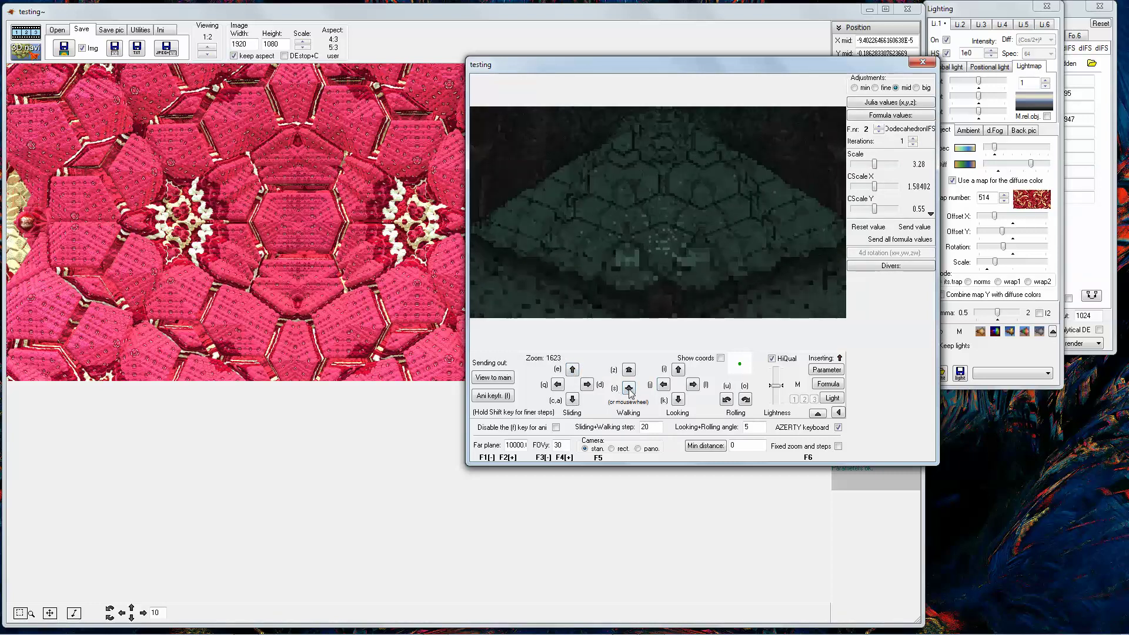
left_click(628, 391)
left_click(629, 388)
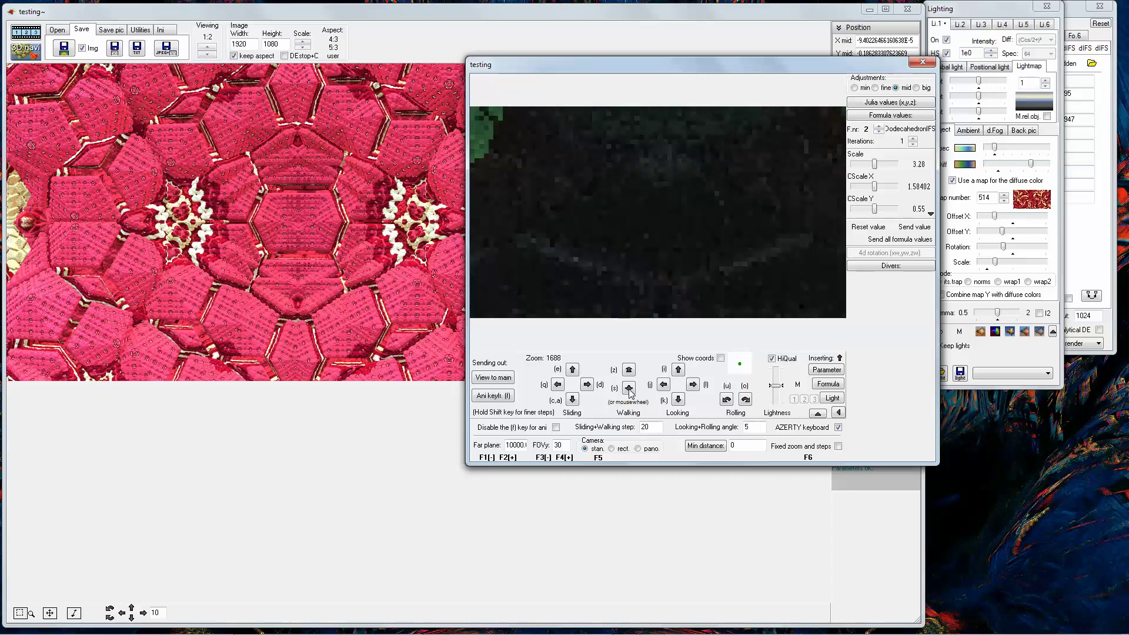
left_click(629, 388)
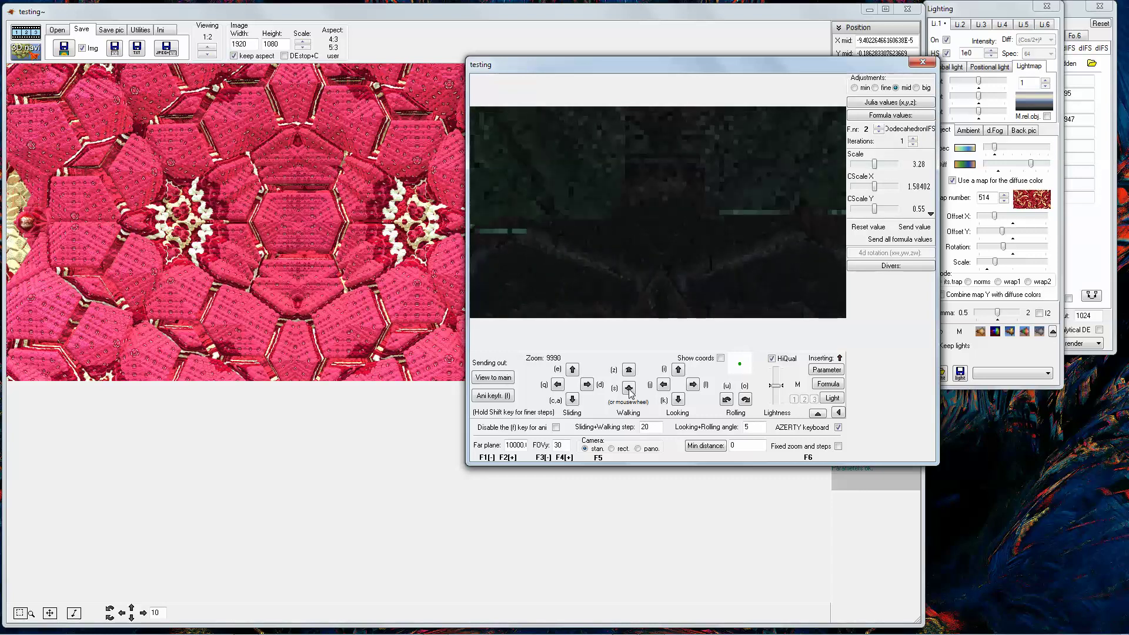
left_click(629, 388)
left_click(629, 388)
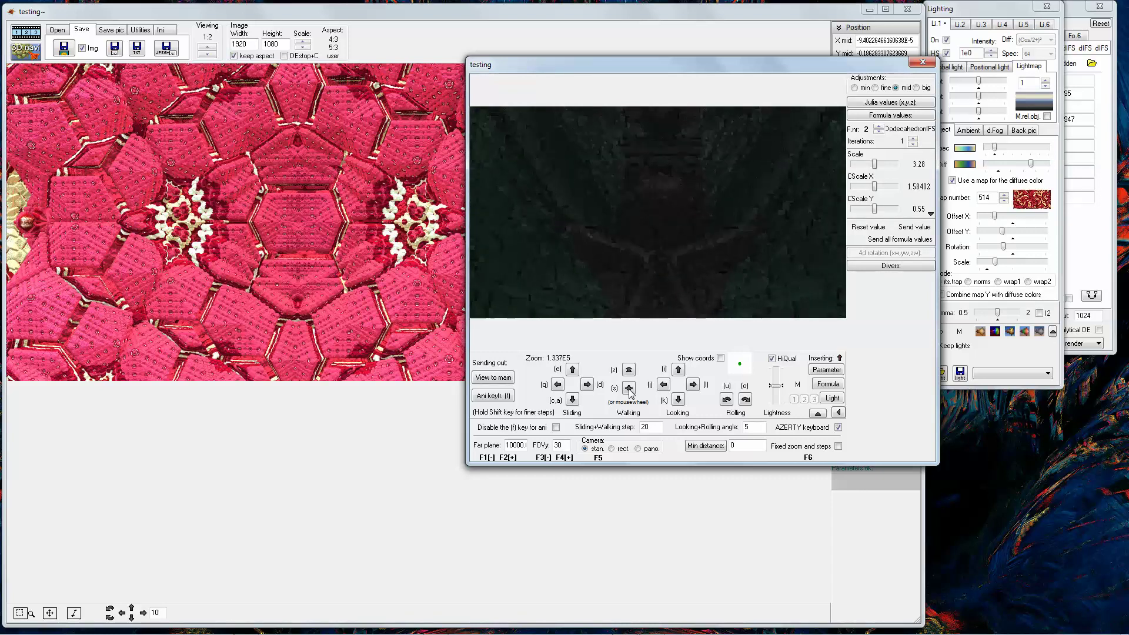
left_click(665, 387)
left_click(679, 371)
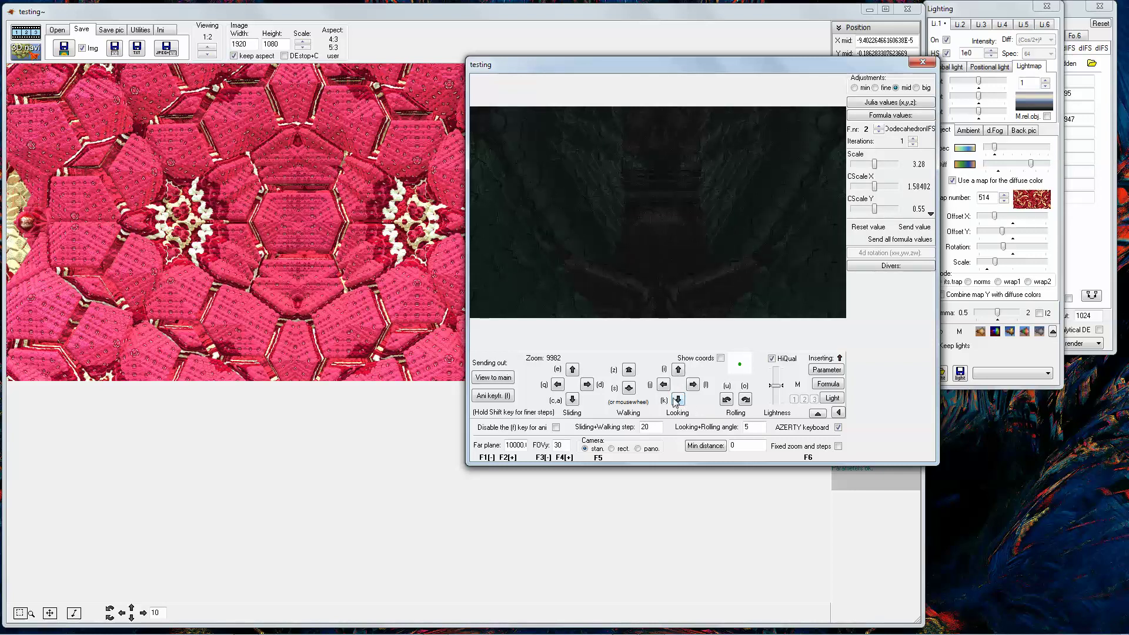
left_click(679, 400)
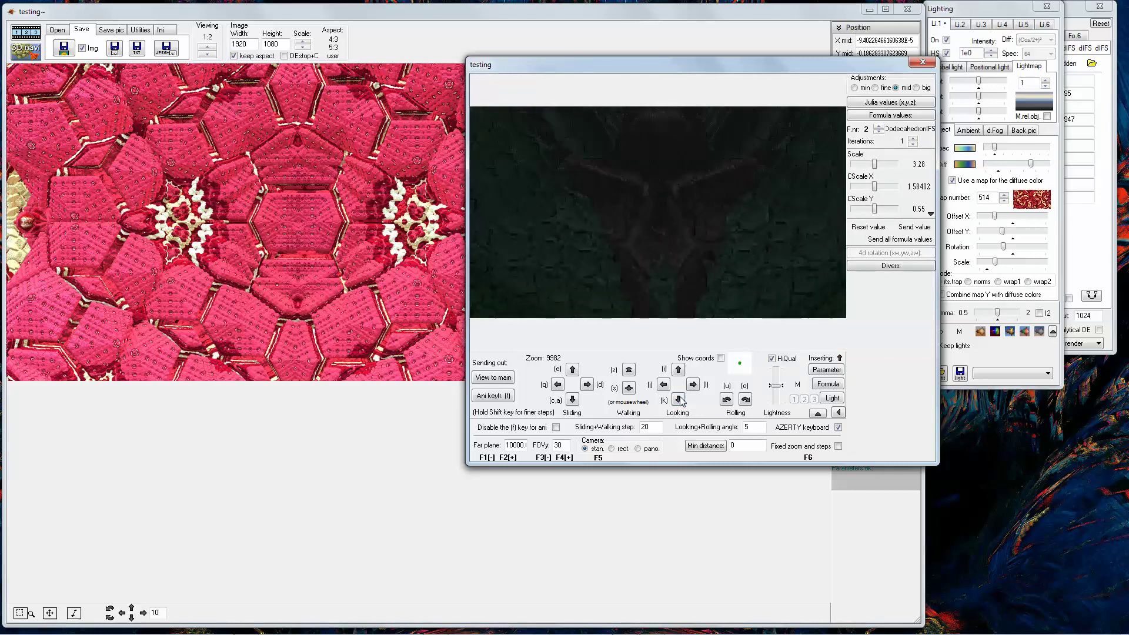
left_click(679, 400)
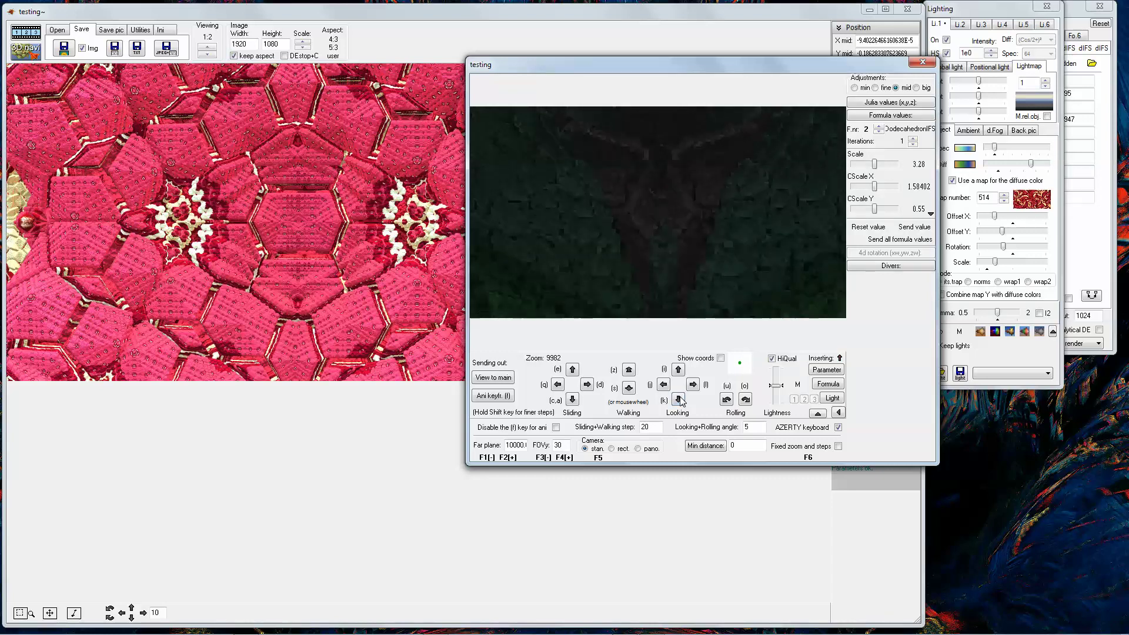
left_click(679, 400)
left_click(679, 399)
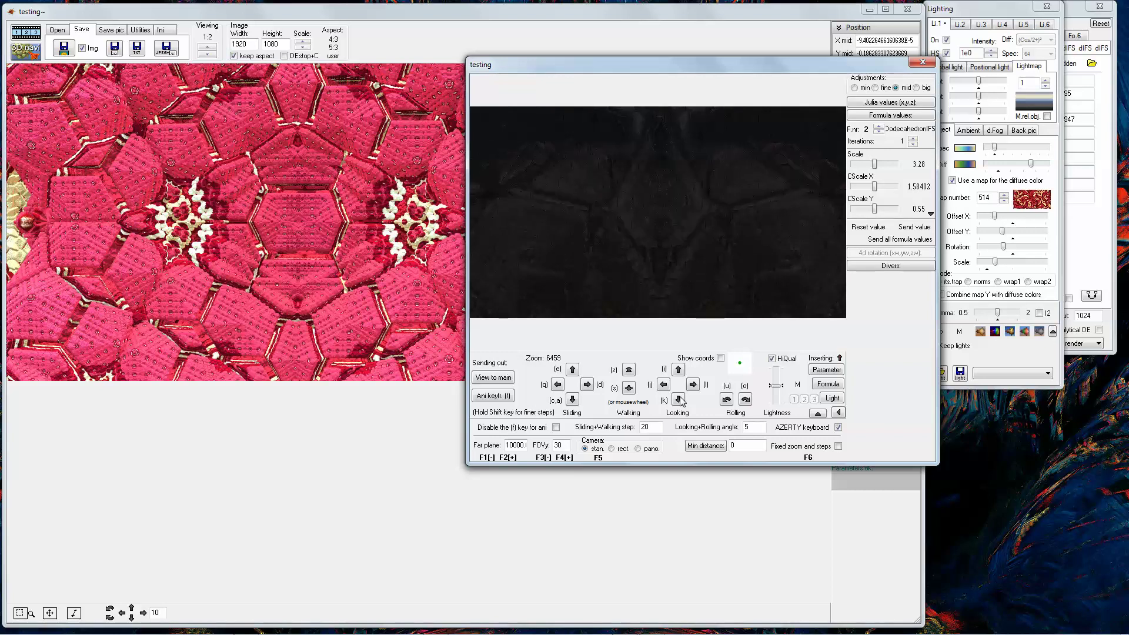
left_click(677, 370)
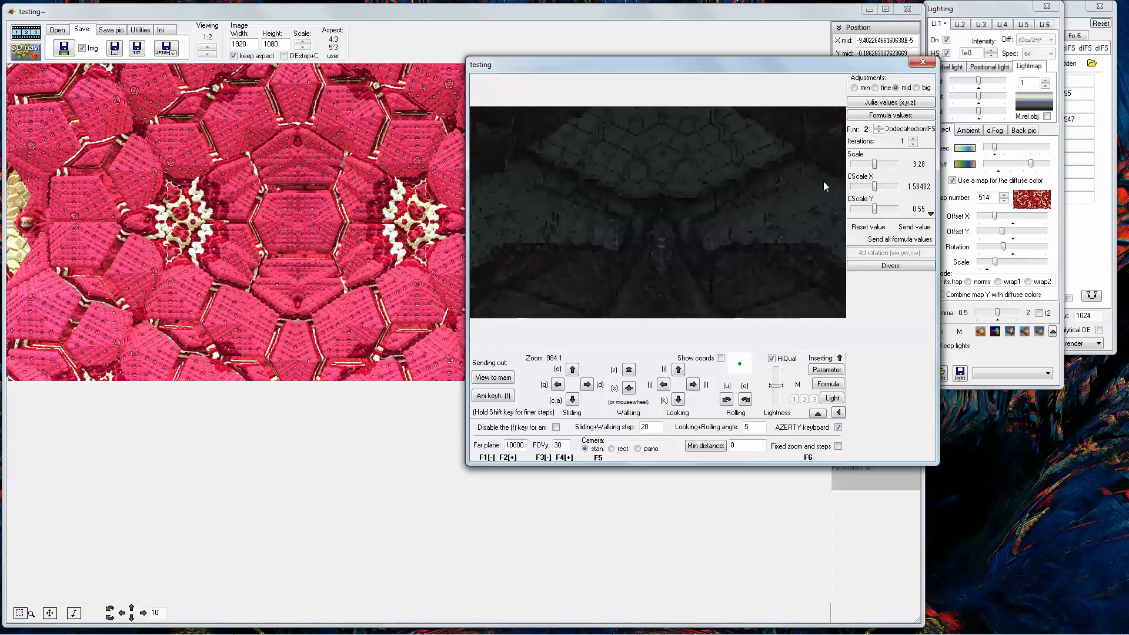
Step: Reset the main window's position and rotation to their defaults and insert those parameters into the navigator
left_click_drag(727, 65, 601, 65)
left_click(910, 105)
left_click(859, 130)
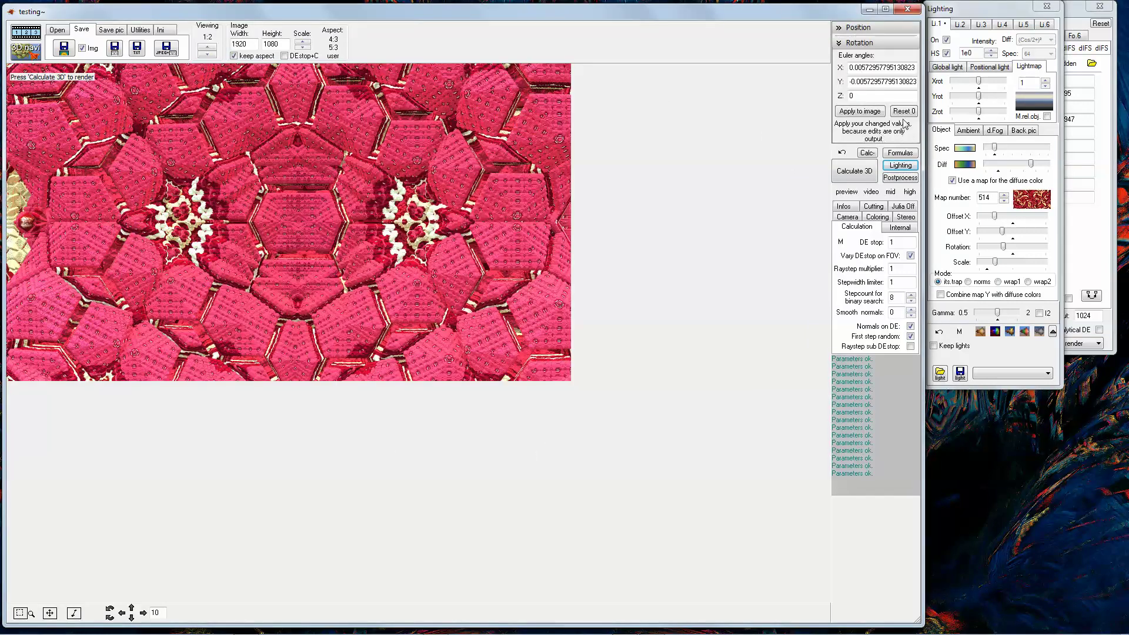
left_click(17, 54)
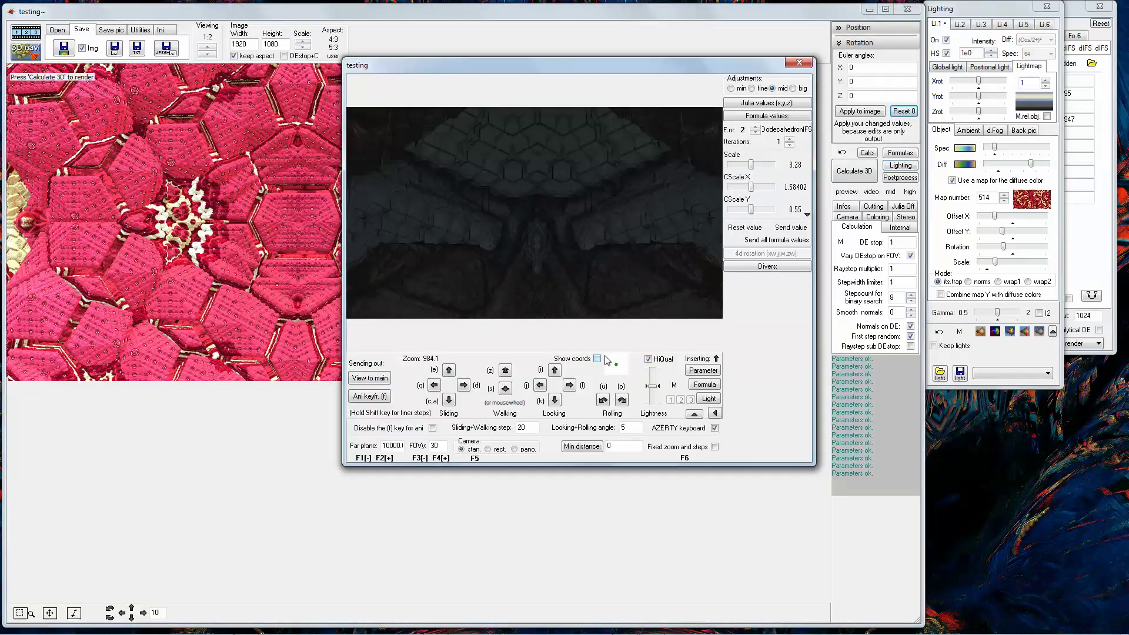
left_click(701, 372)
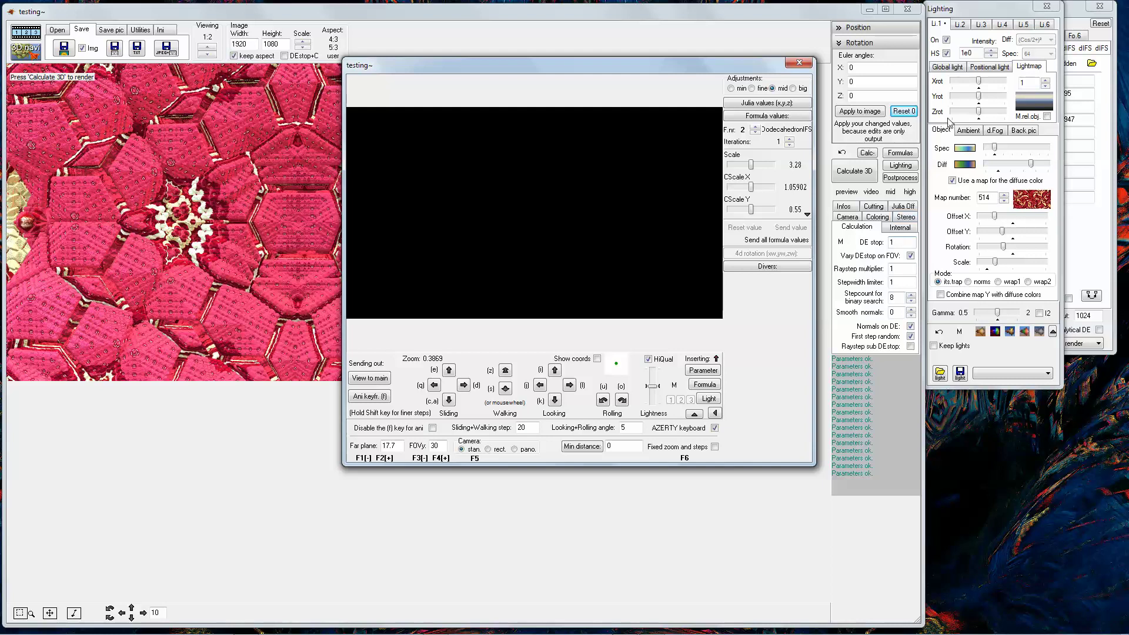
Step: Switch light 1 from lightmap to global light, disable the diffuse colour map, and reinsert the parameters into the navigator
left_click(946, 41)
left_click(946, 40)
left_click(955, 68)
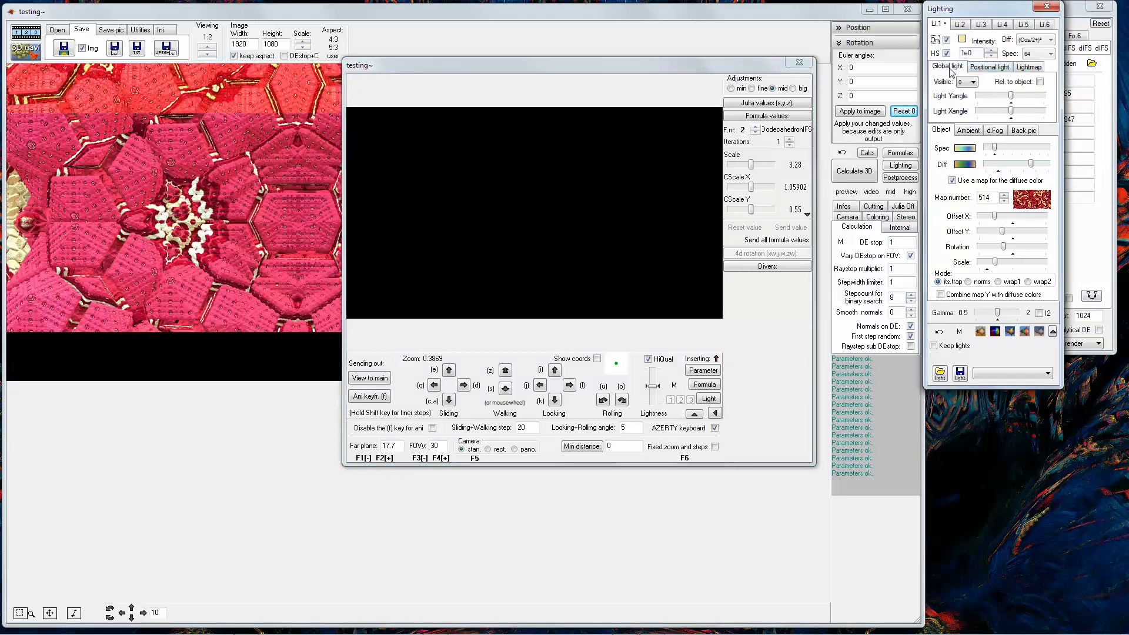
left_click(952, 180)
left_click(704, 372)
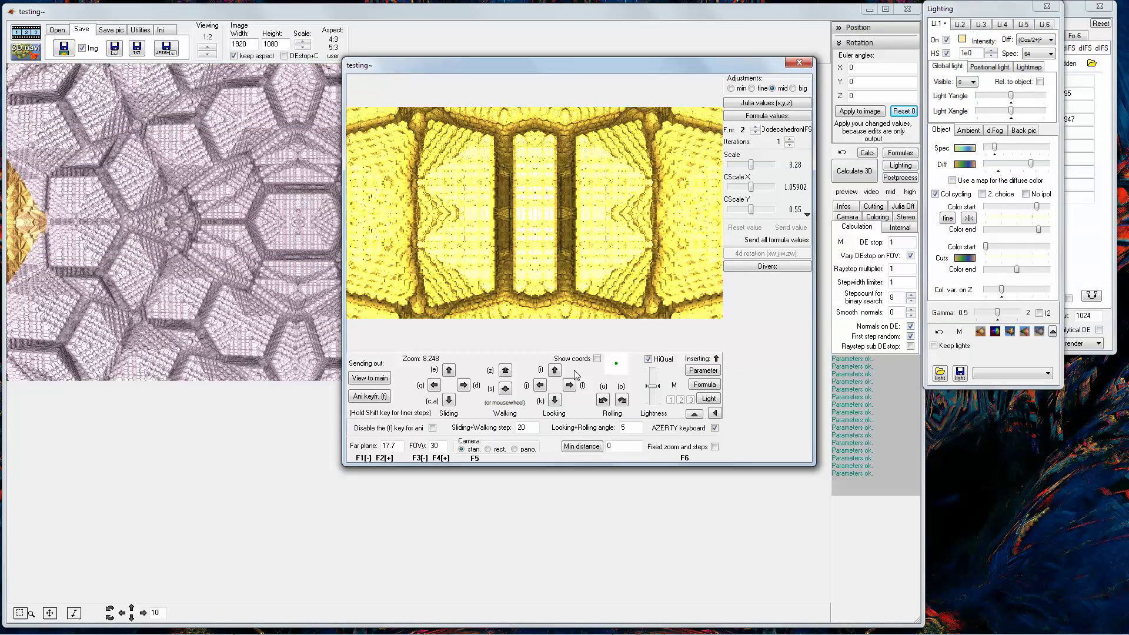
Step: Tilt the navigator camera slightly upward and walk backward until the symmetric cell pattern fills the view
left_click(555, 370)
left_click(557, 372)
left_click(557, 372)
left_click(558, 371)
left_click(558, 372)
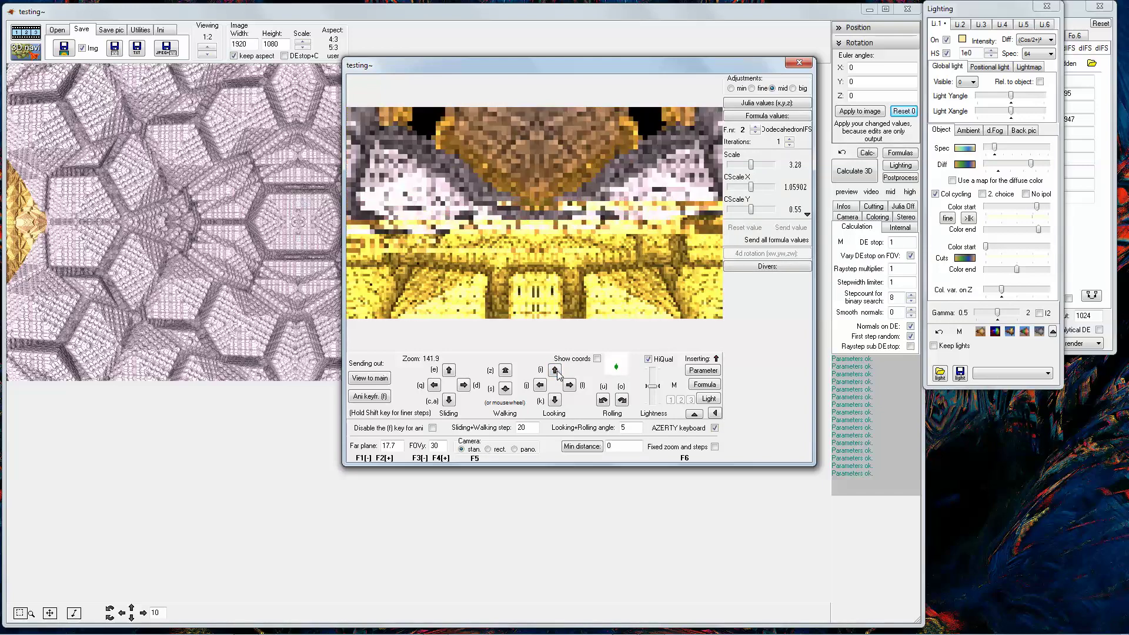
left_click(555, 402)
left_click(555, 402)
left_click(555, 401)
left_click(505, 389)
left_click(506, 389)
left_click(505, 389)
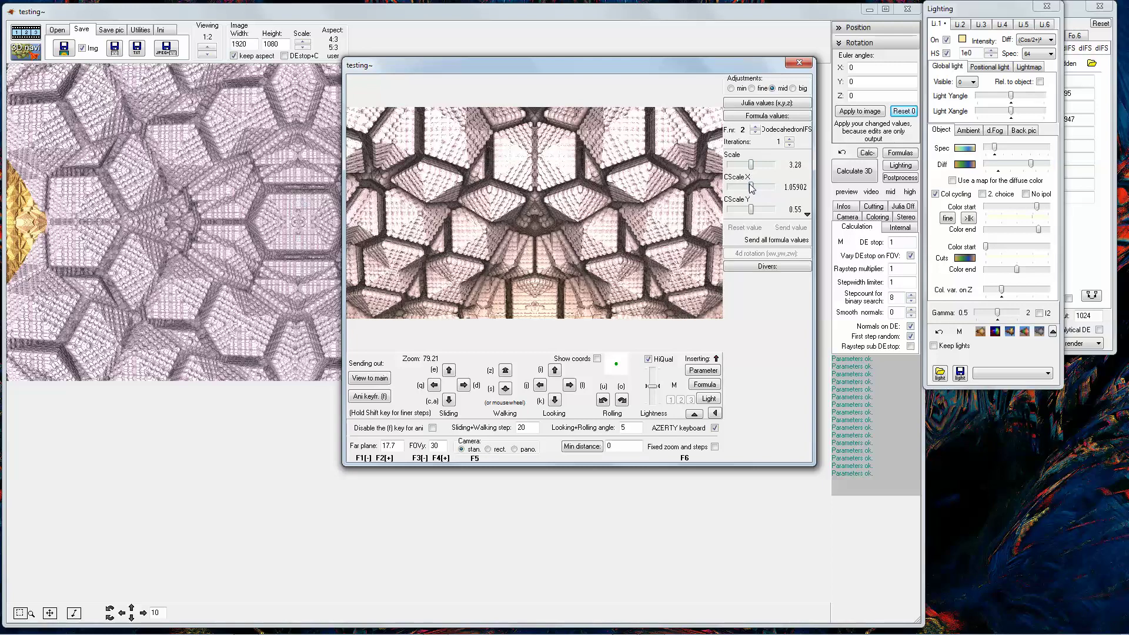
Step: Set DodecahedronIFS's CScale X to 0.909017 and CScale Y to 0.5, and bring its CScale Z value into view
left_click_drag(752, 188, 753, 212)
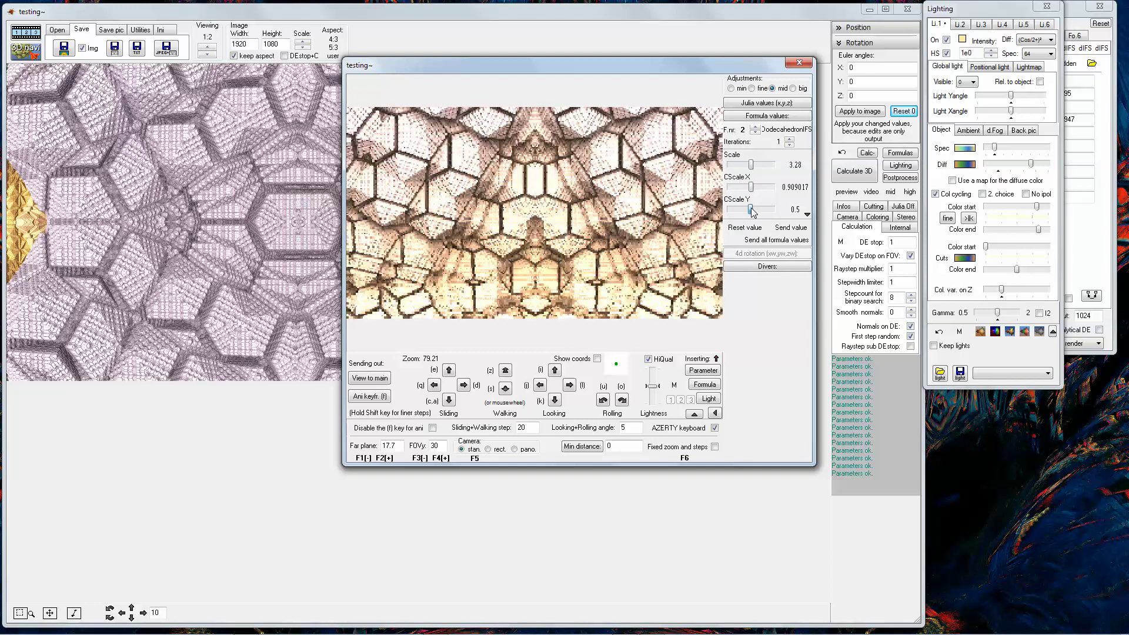
left_click(807, 214)
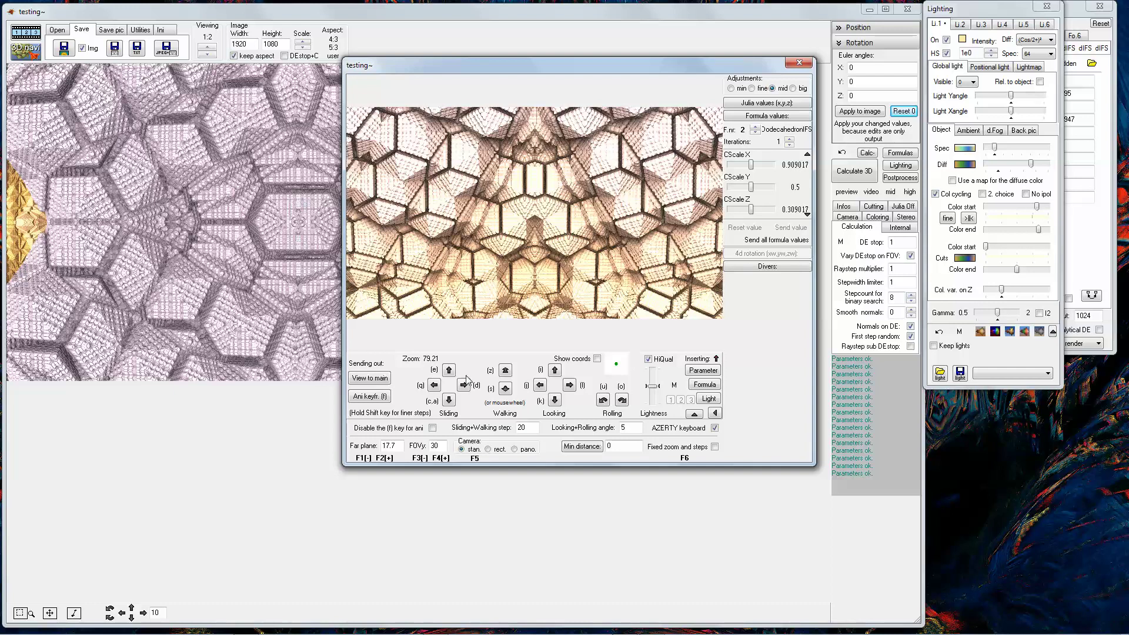
Step: Send the navigator view to the main window for a 3D render and re-enable the map for the diffuse colour
left_click(380, 381)
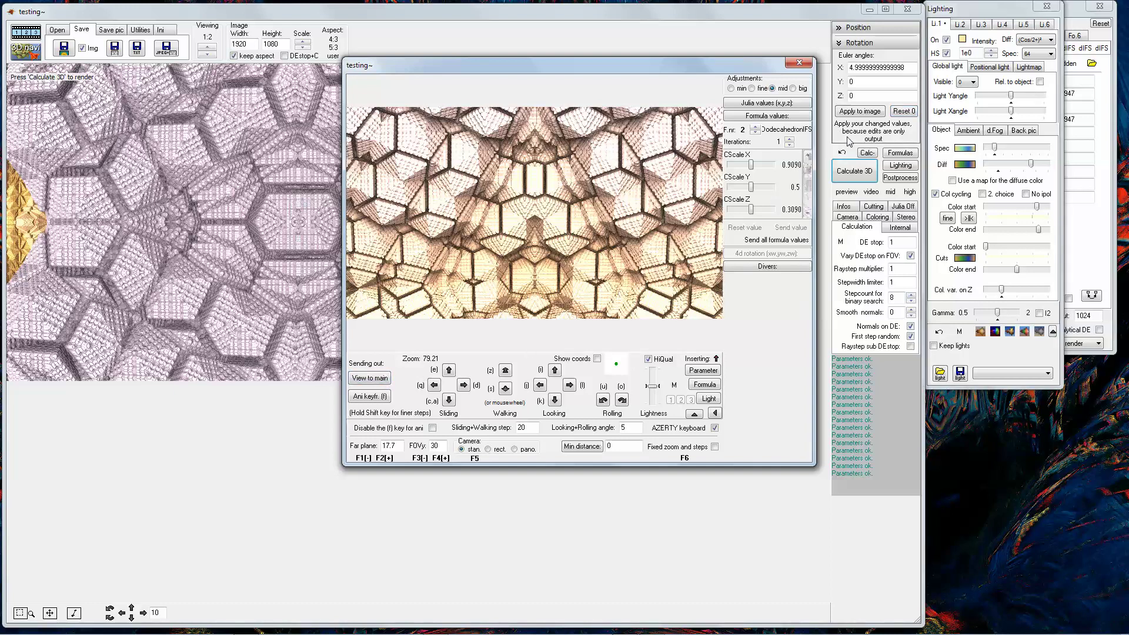
left_click(854, 170)
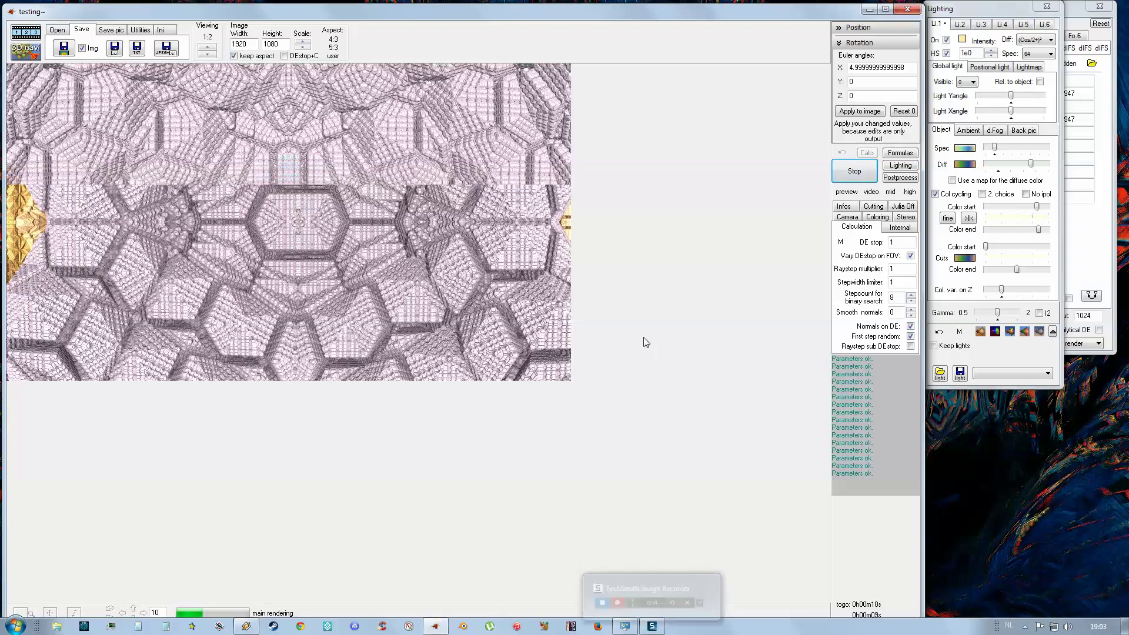
left_click(952, 181)
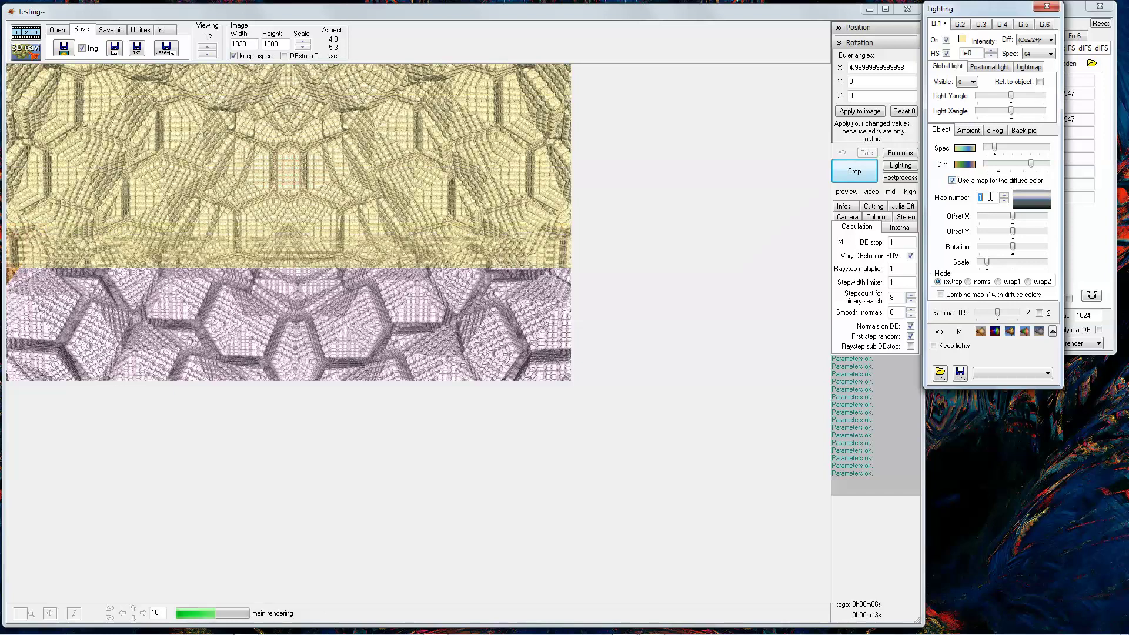
Step: Set the map number for the diffuse colour to 208
type("200")
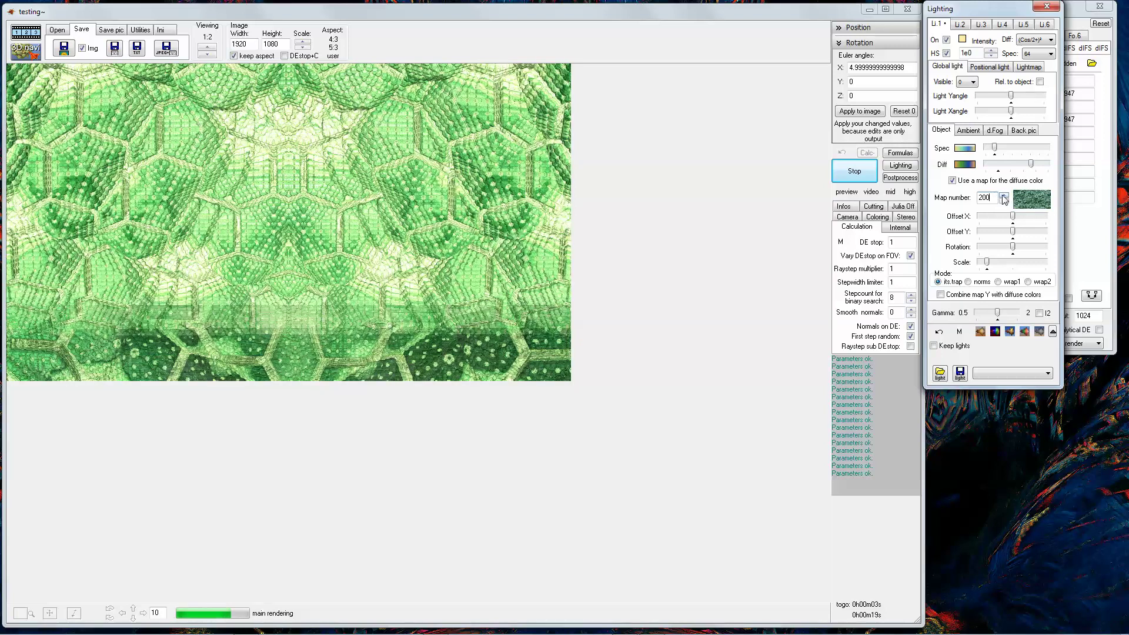
left_click(1004, 196)
left_click(1004, 196)
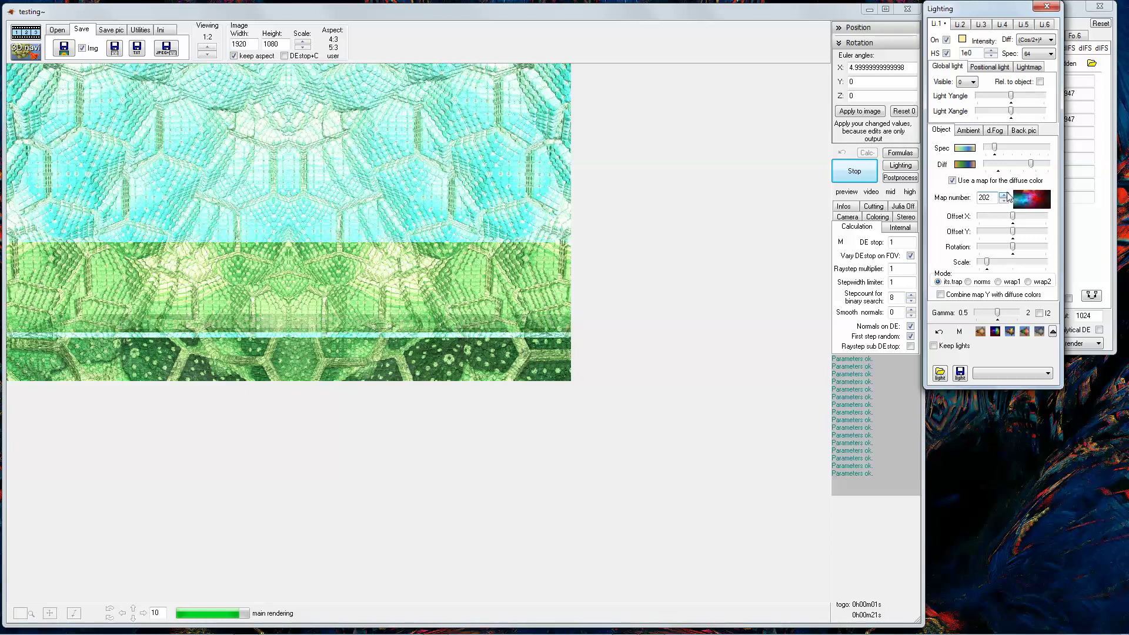
left_click(1003, 196)
left_click(1003, 196)
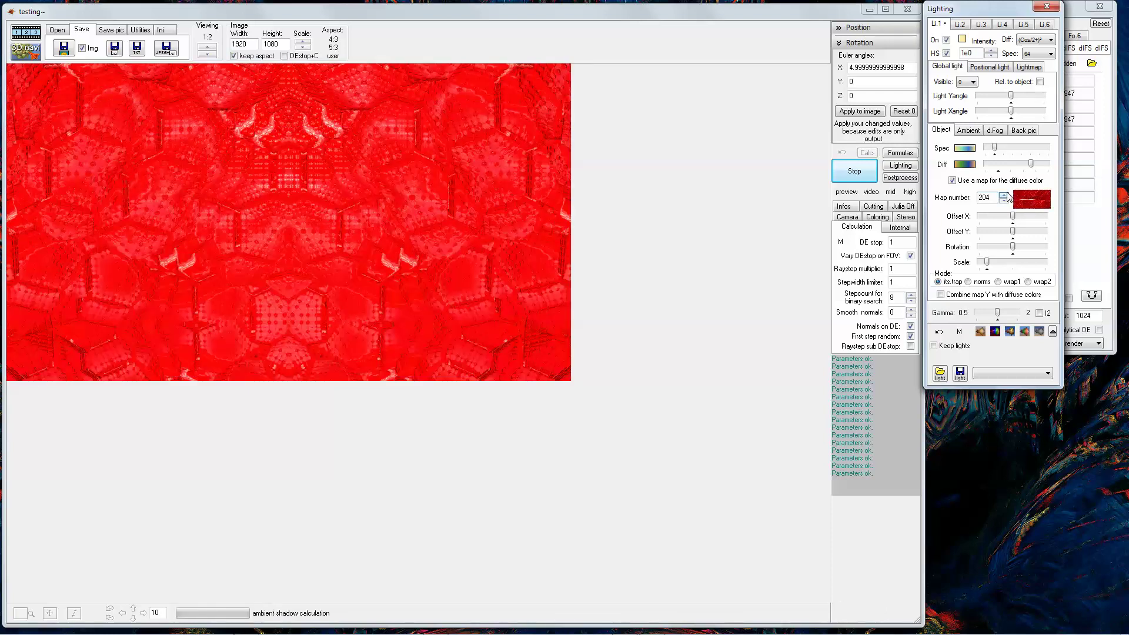
left_click(1004, 196)
left_click(1003, 196)
left_click(1004, 196)
left_click(1004, 196)
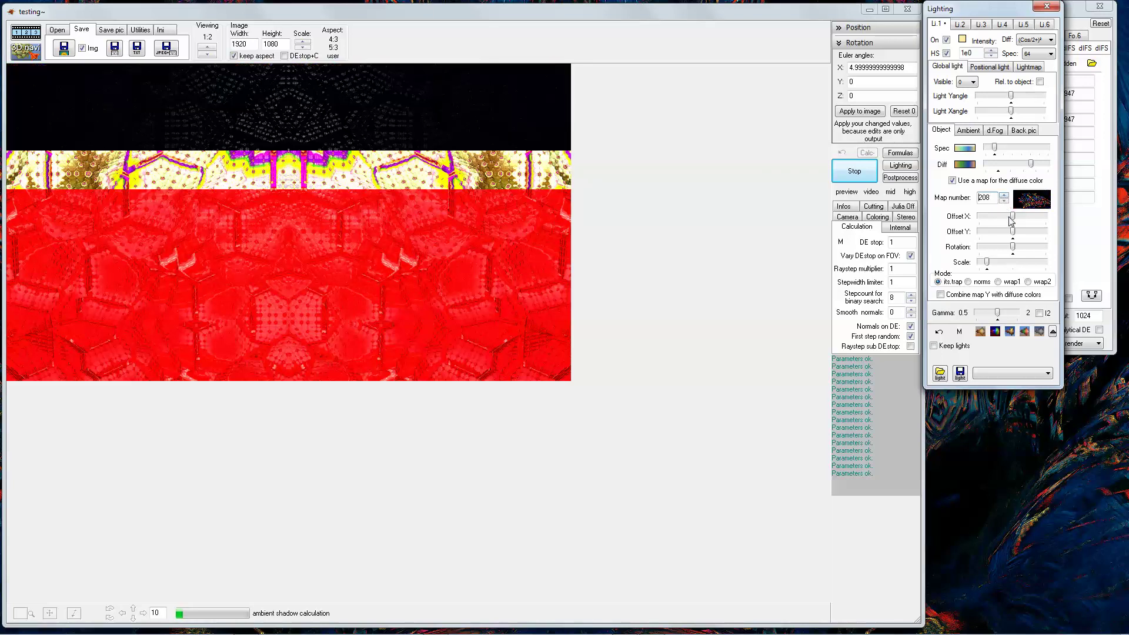
Step: Try light 1 as a lightmap with its intensity raised to 4e0, checking the image at 1:1
left_click(676, 261)
scroll(703, 251, "up", 1)
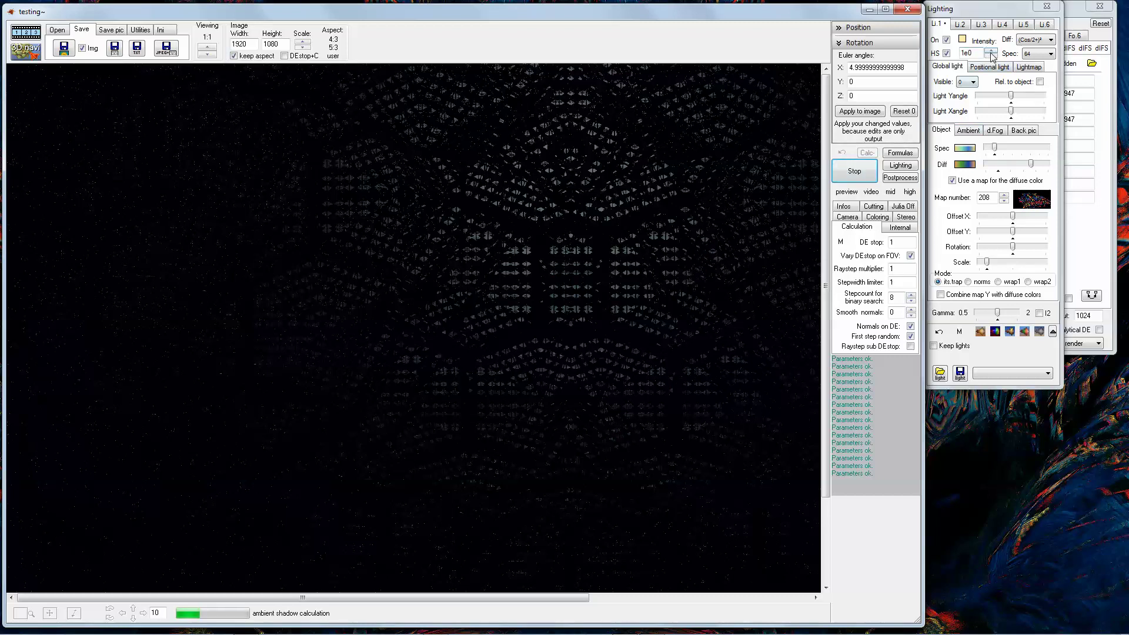
left_click(1027, 67)
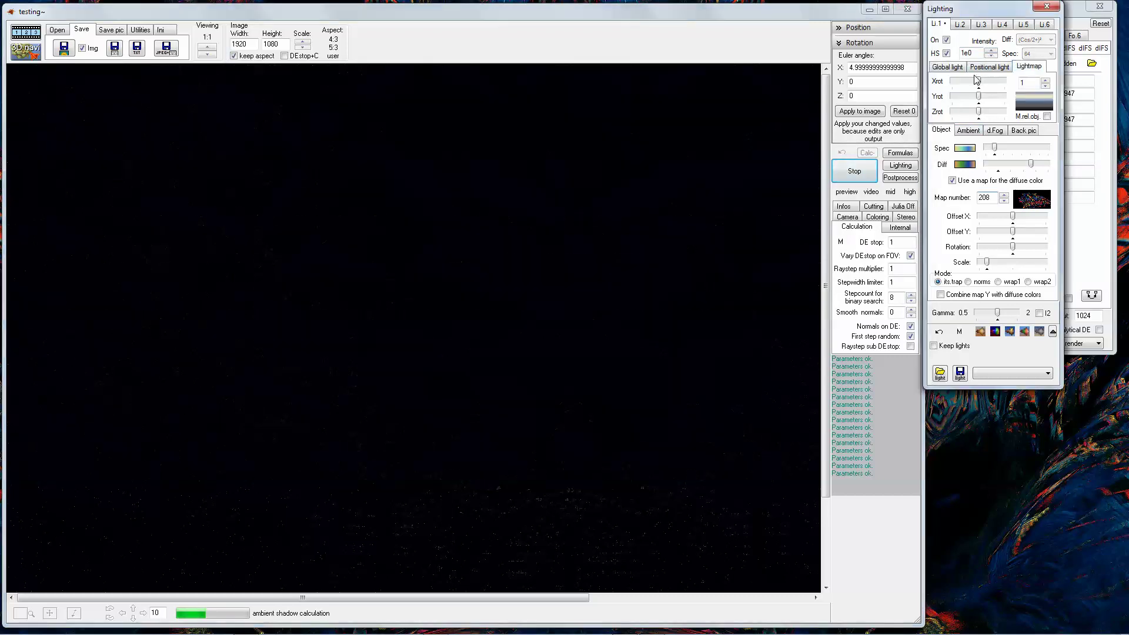
left_click(991, 52)
left_click(991, 51)
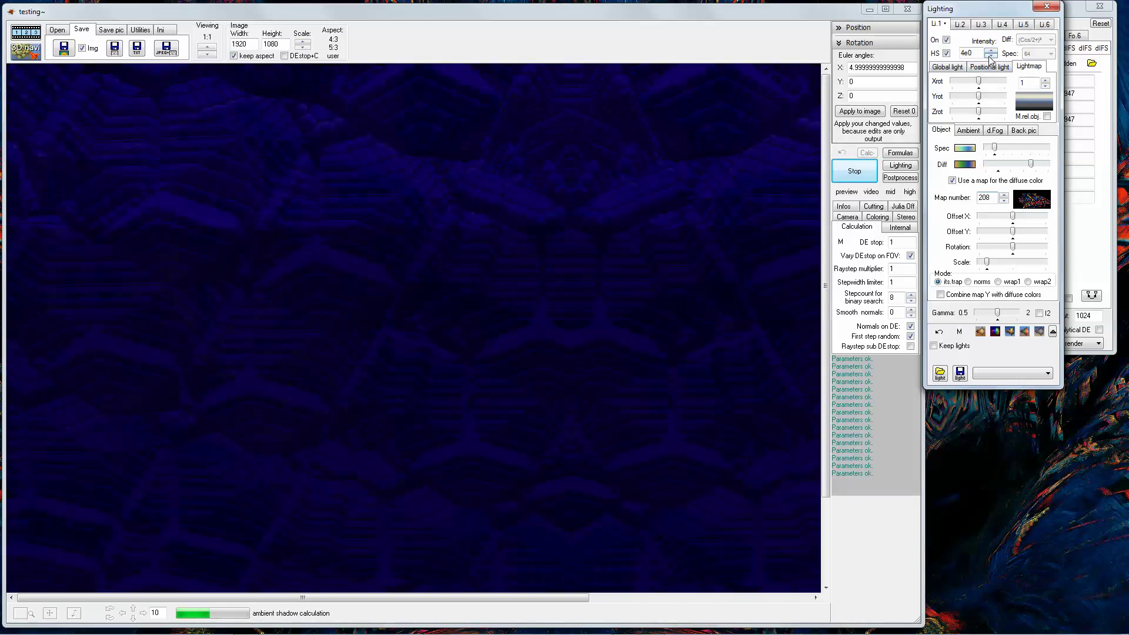
Step: Try light 1 as a positional light placed on the image near the centre of the pattern
left_click(953, 68)
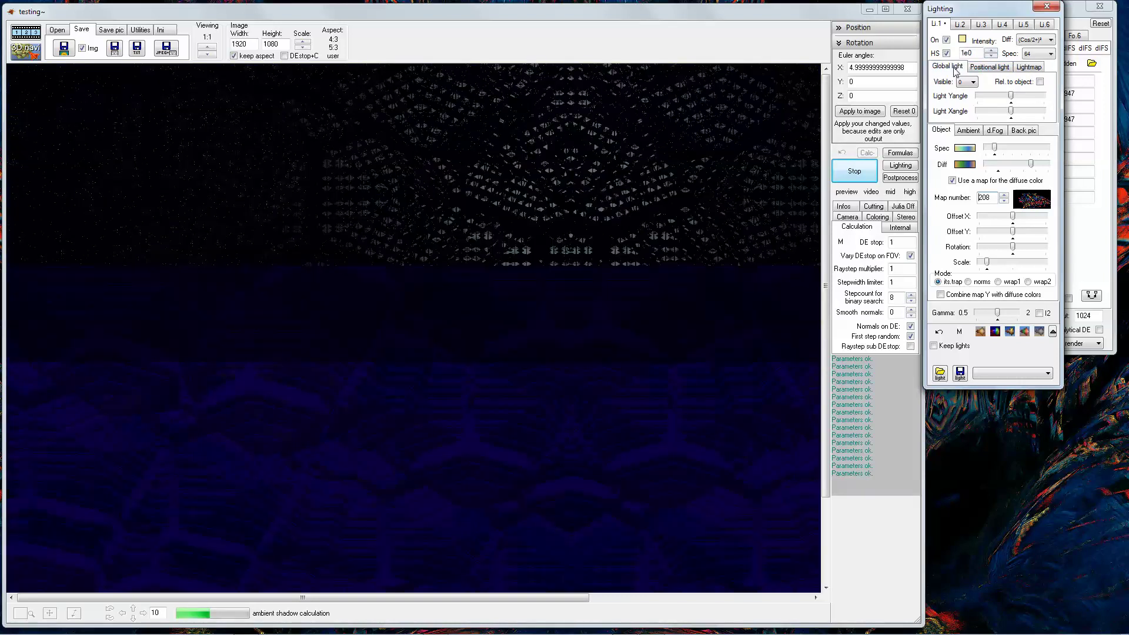
left_click(988, 67)
left_click(942, 111)
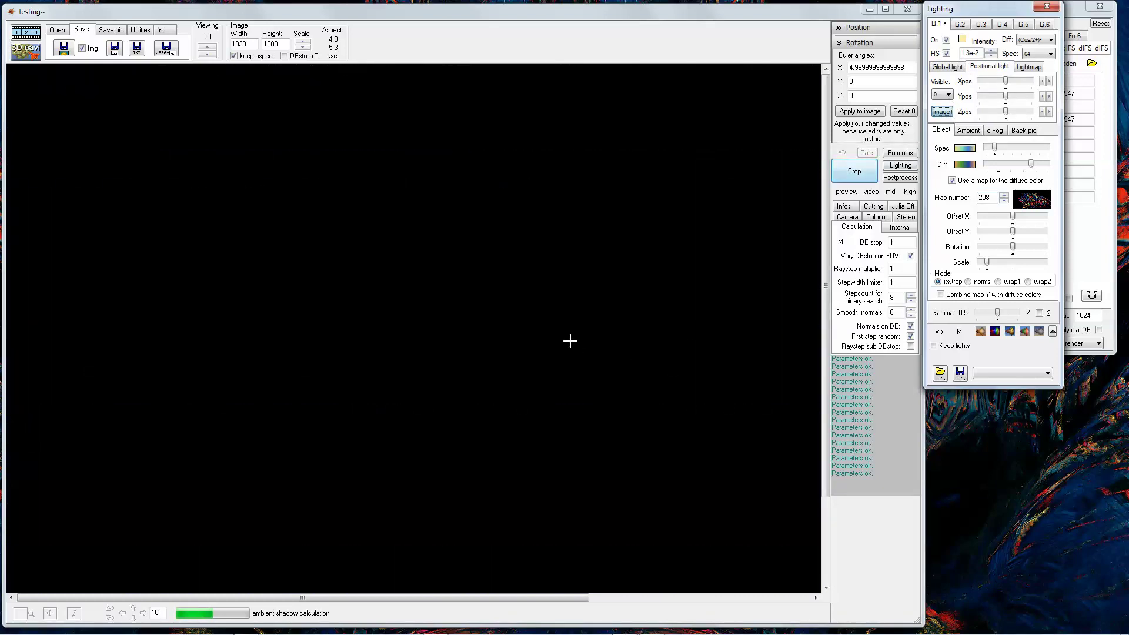
left_click(582, 346)
scroll(613, 398, "down", 2)
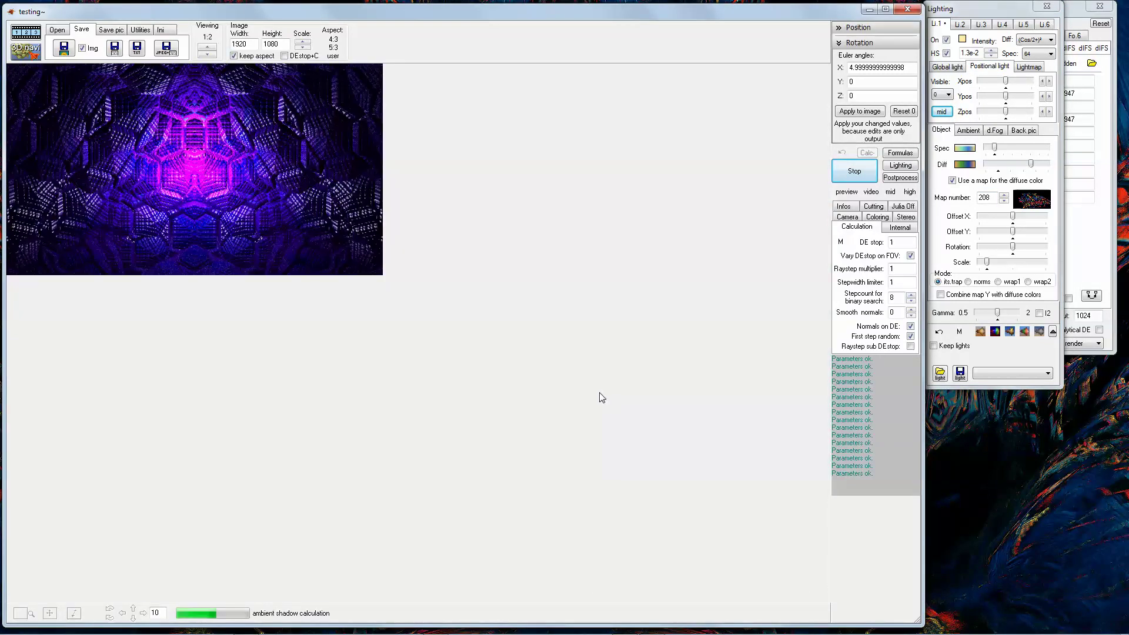
scroll(602, 397, "up", 1)
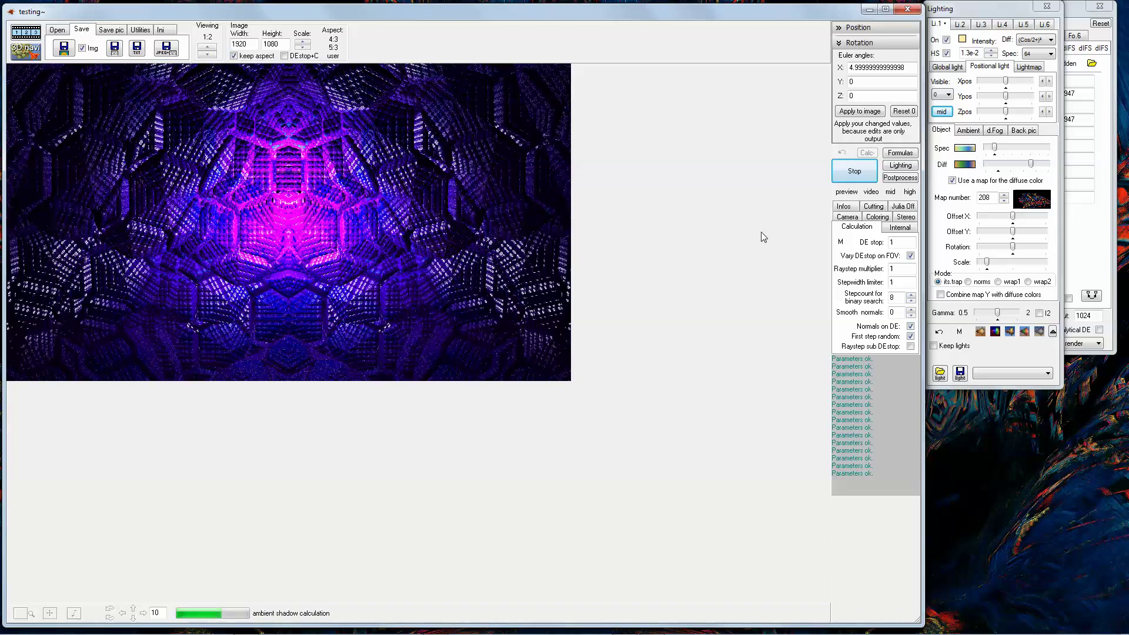
Step: Switch light 1 to a lightmap, keep it on, and set its intensity to 4e0
left_click(1028, 67)
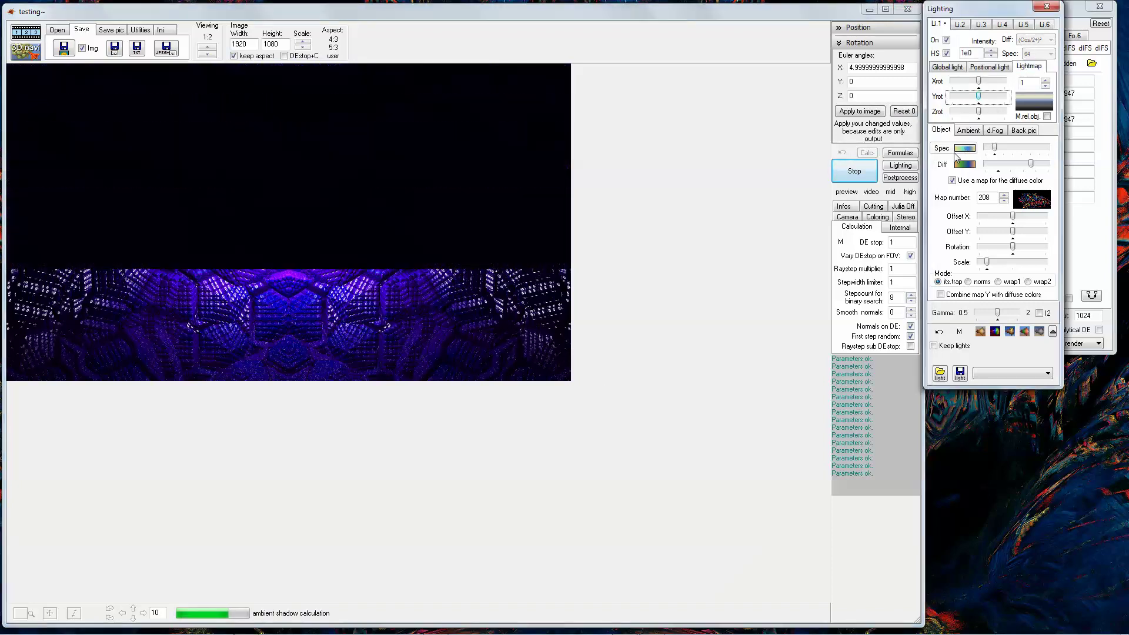
left_click(946, 40)
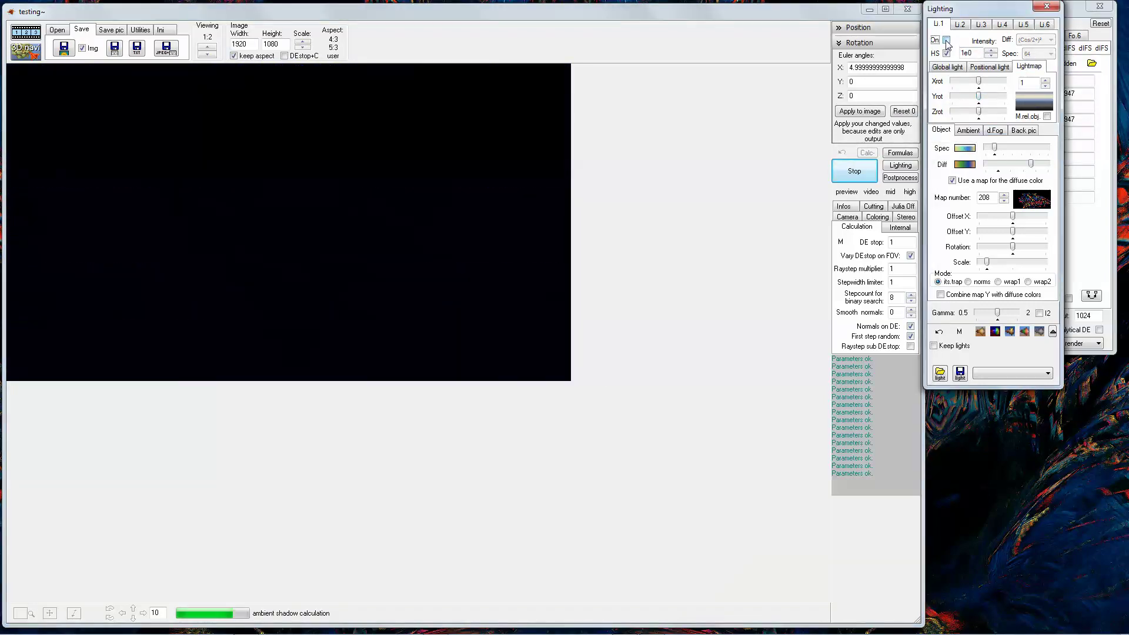
left_click(991, 51)
left_click(992, 52)
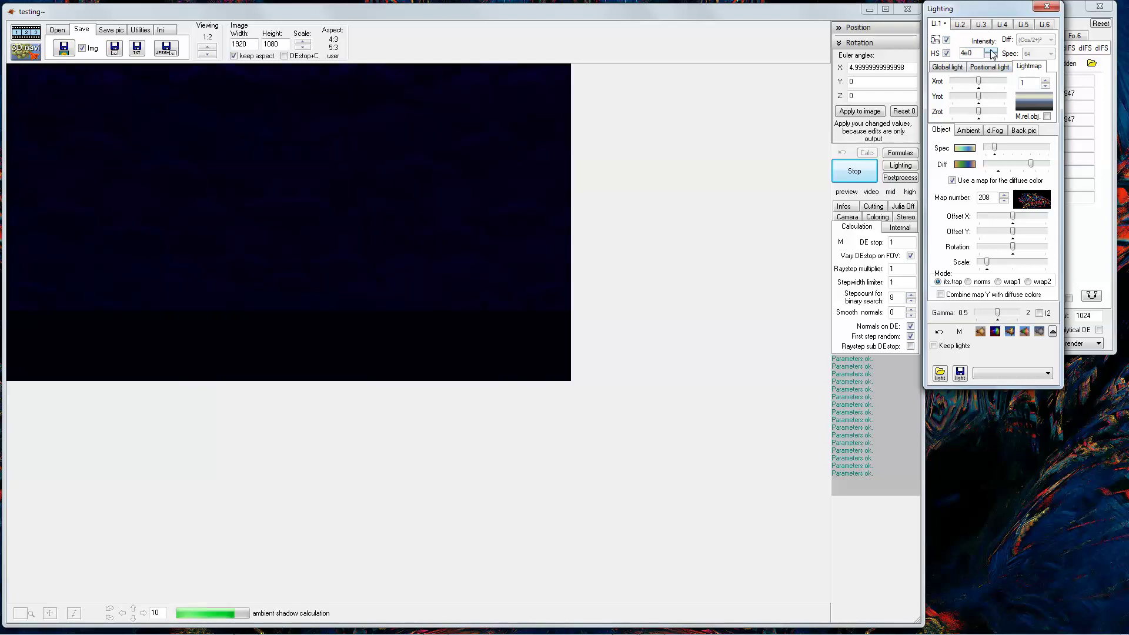
Step: Increase the diffuse map's scale in small increments and turn its rotation slightly below the default
left_click(991, 265)
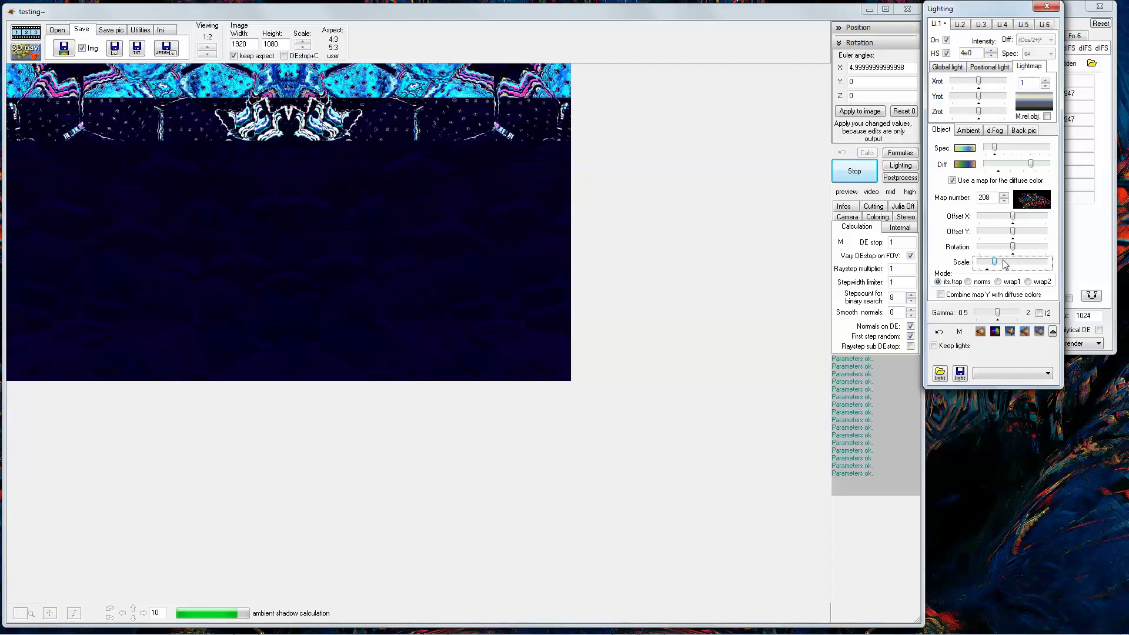
left_click(1011, 263)
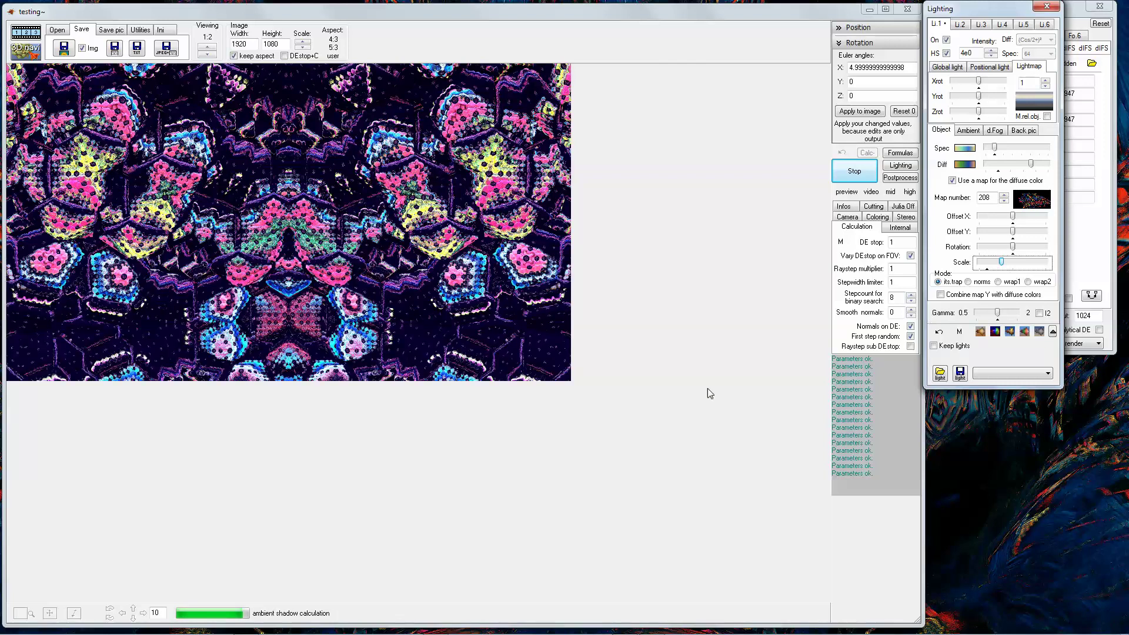
left_click(670, 338)
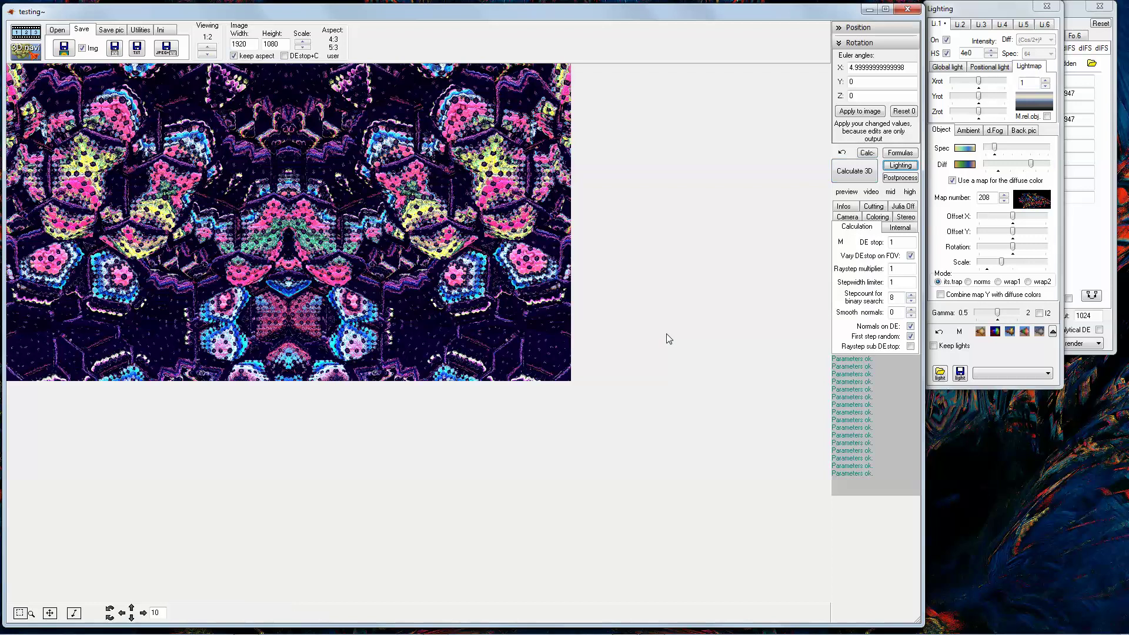
left_click(1012, 247)
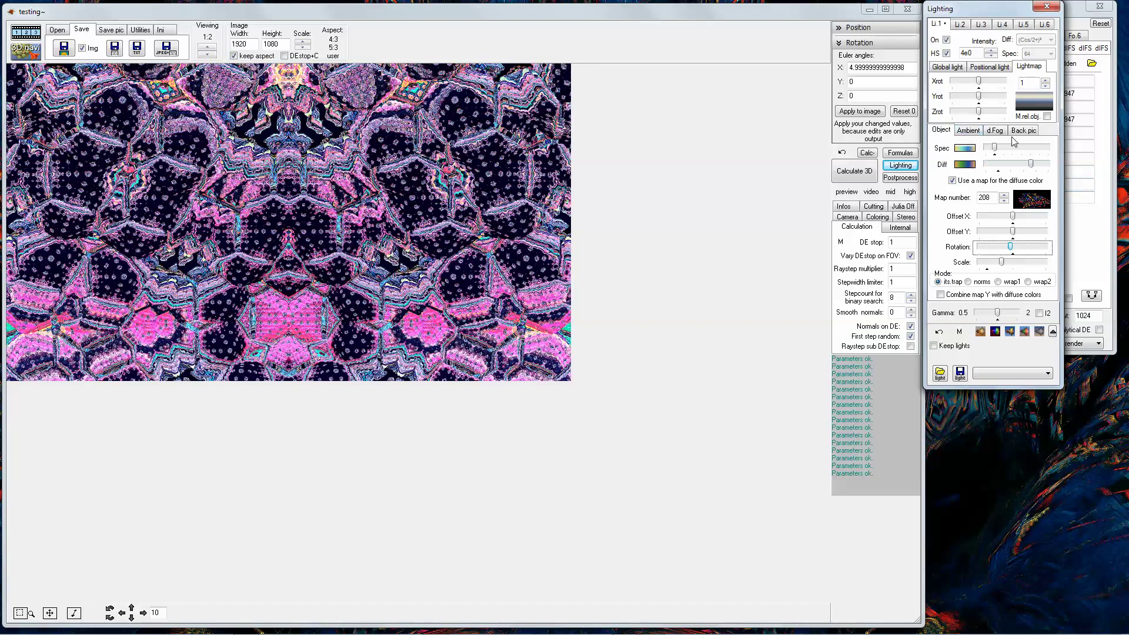
Step: Try a stronger dynamic fog amount on the rendered image
left_click(995, 131)
left_click(1007, 170)
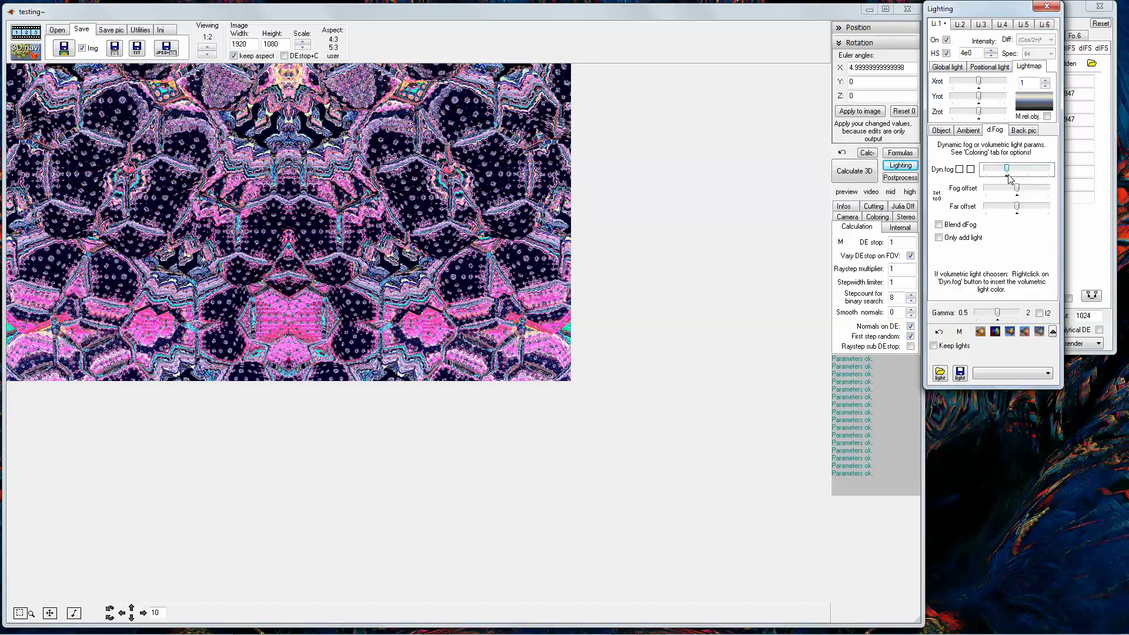
left_click_drag(1007, 169, 1020, 170)
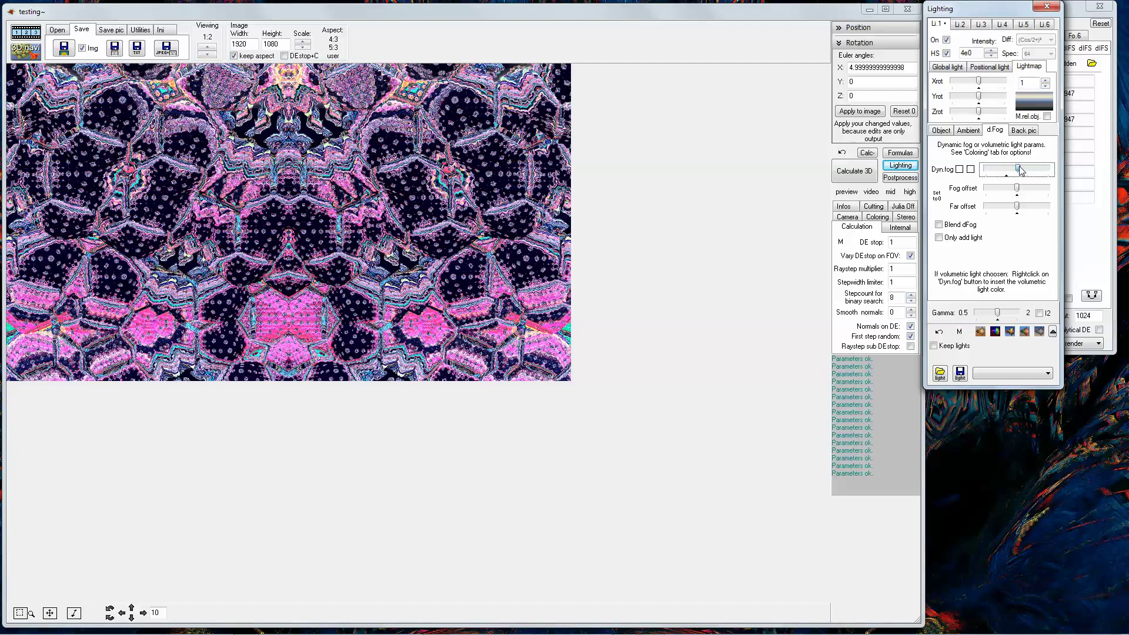
left_click(945, 130)
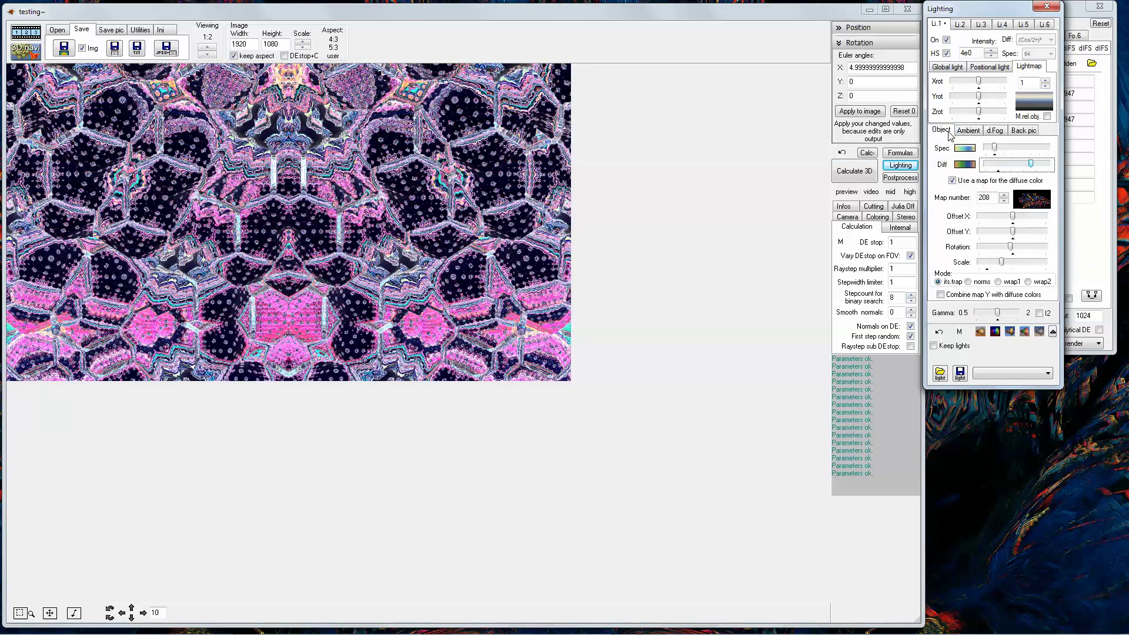
Step: Try several higher rotations of the diffuse map and settle slightly above the default
mouse_move(1011, 247)
left_mouse_down()
mouse_move(979, 248)
mouse_move(1024, 252)
left_mouse_up()
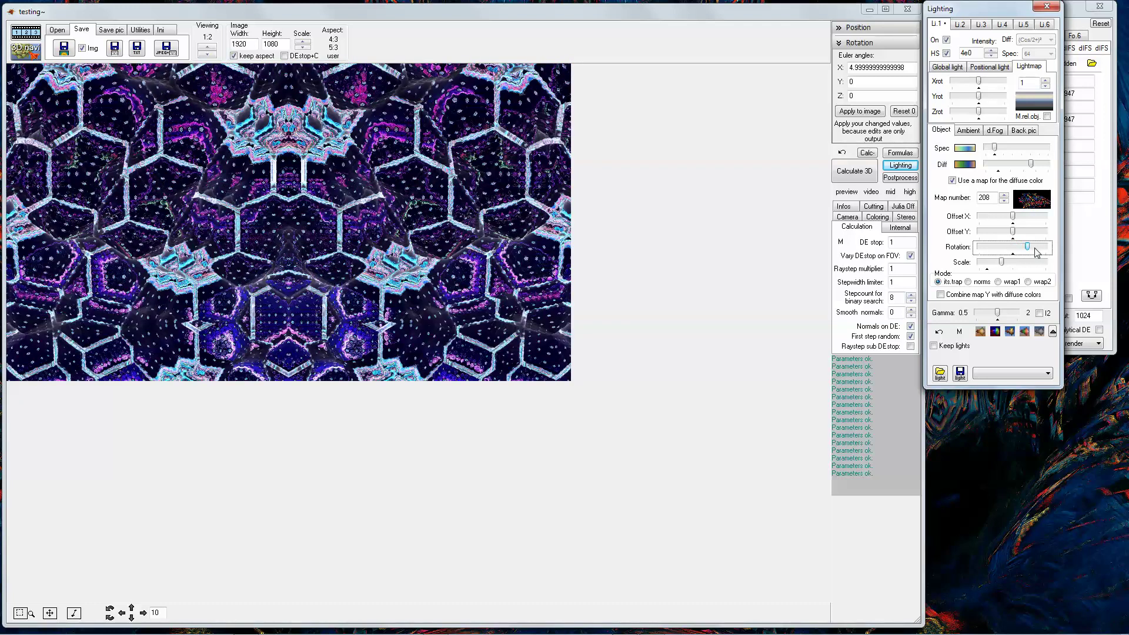
left_click(1035, 248)
left_click(1032, 249)
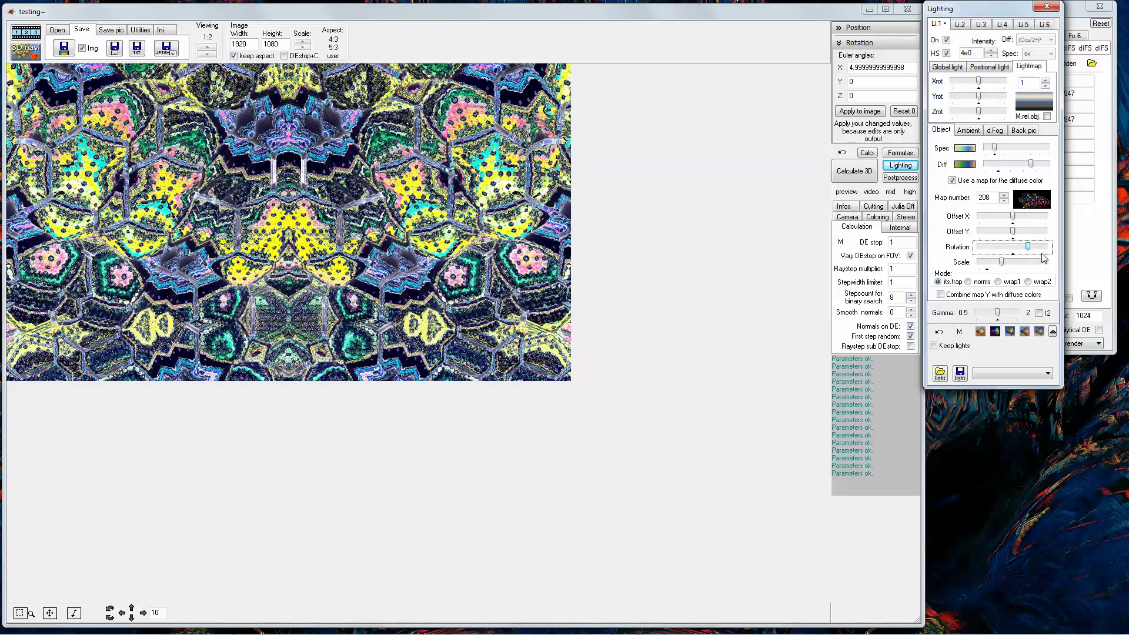
left_click_drag(1033, 249, 1020, 249)
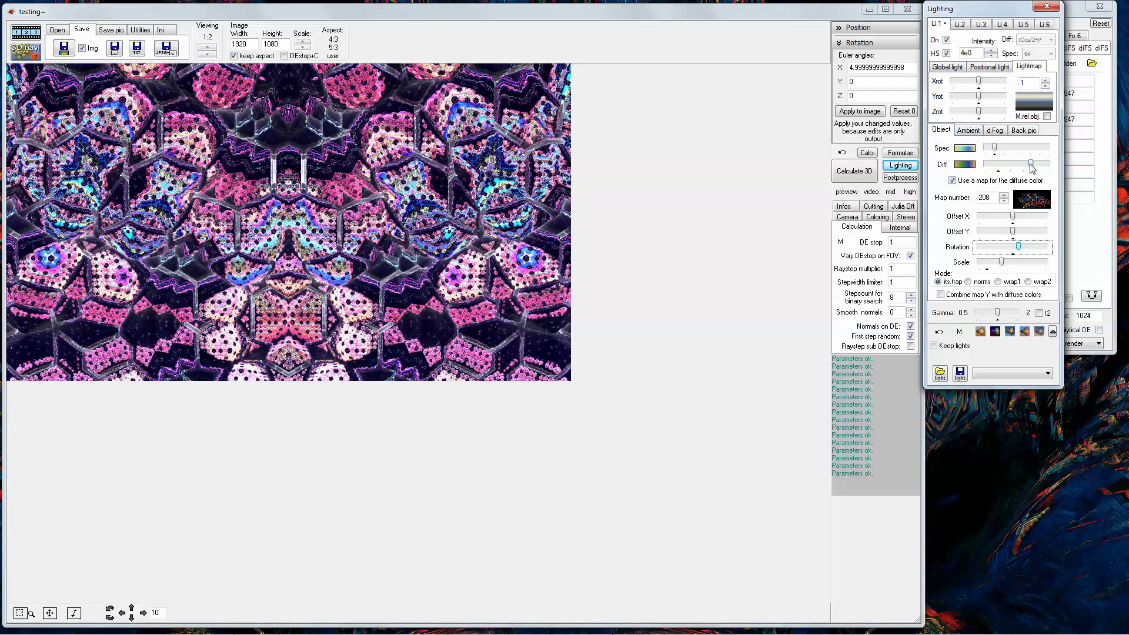
Step: Restore the default dynamic fog amount and rebalance the ambient settings with stronger ambient shadow and minimum ambient light
left_click(968, 130)
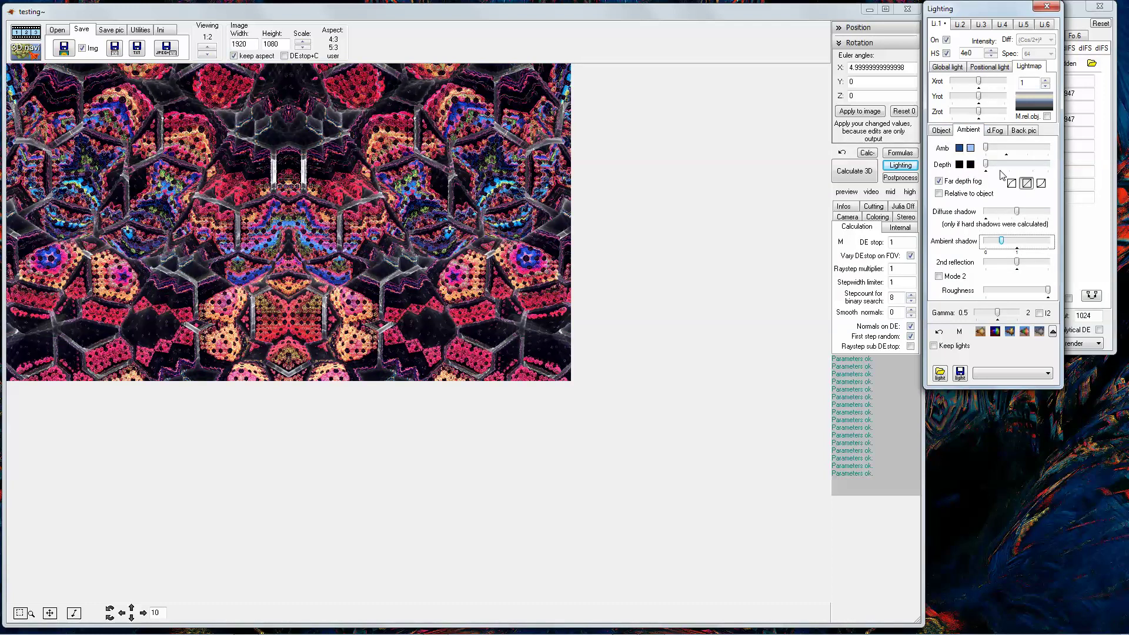
left_click_drag(987, 147, 997, 146)
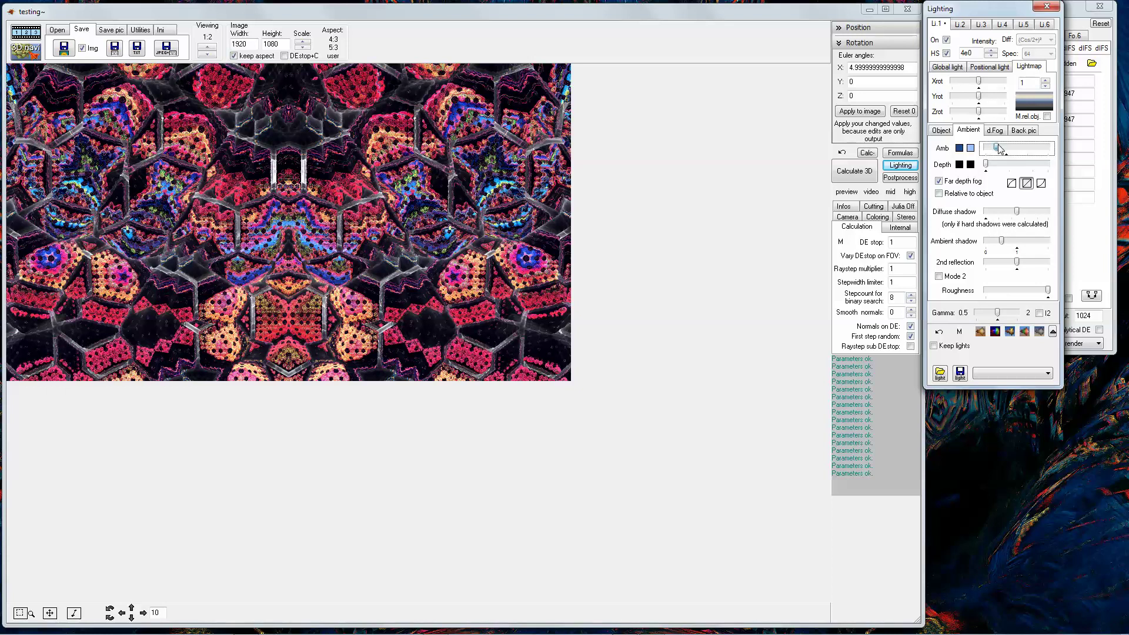
left_click(994, 130)
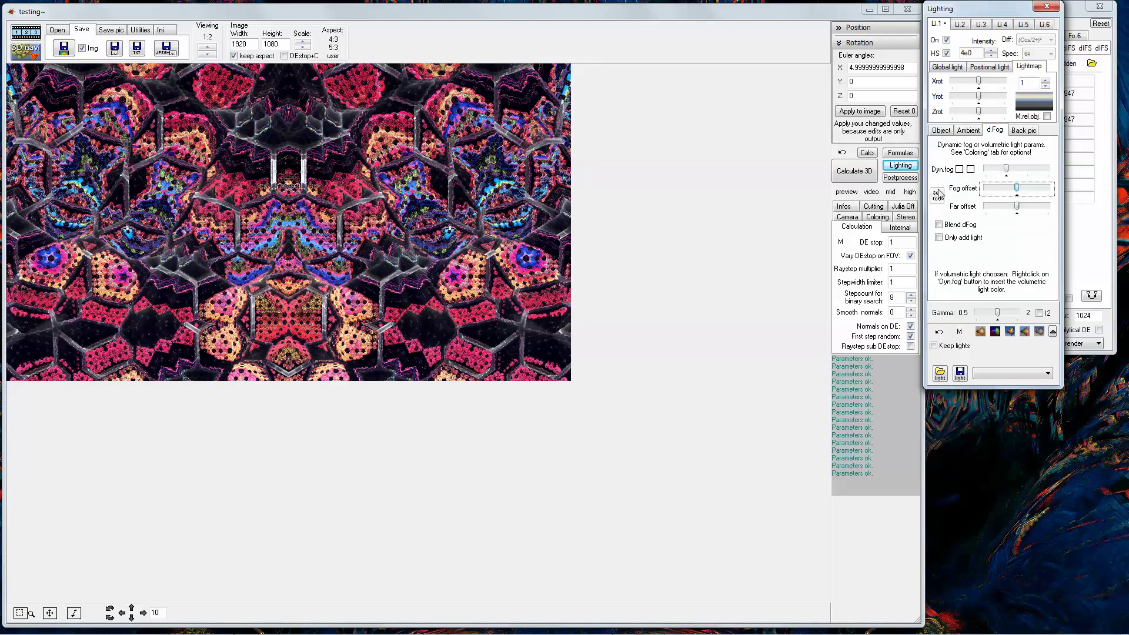
left_click(970, 129)
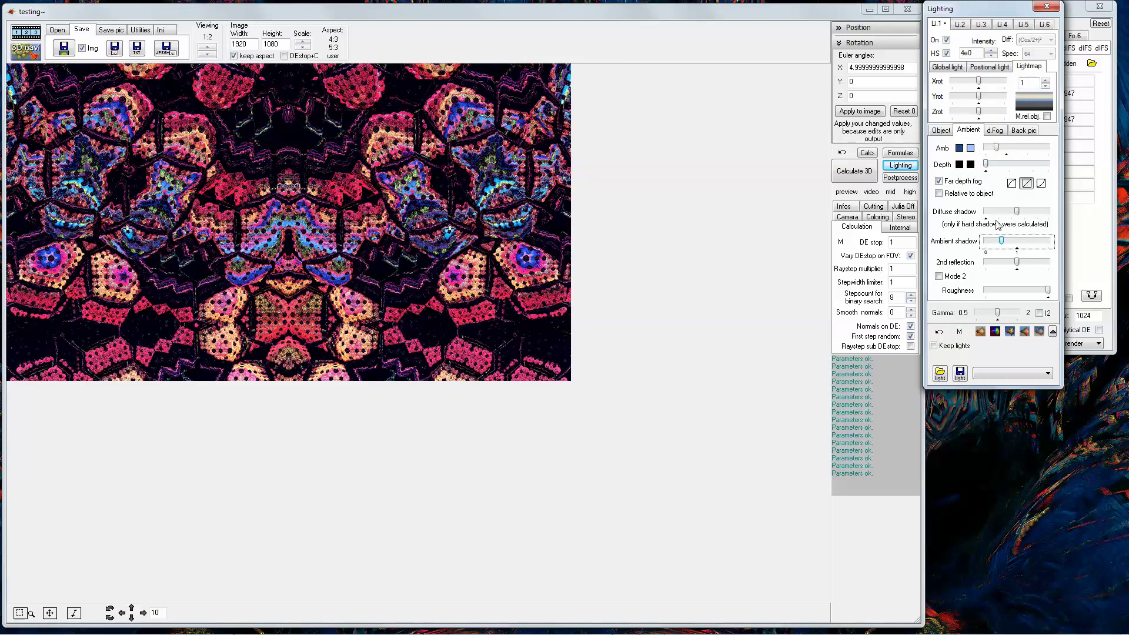
mouse_move(1007, 239)
left_mouse_down()
mouse_move(1054, 234)
mouse_move(984, 232)
mouse_move(1107, 224)
mouse_move(1019, 239)
left_mouse_up()
left_click_drag(995, 148, 974, 151)
Step: Lower the object's diffuse strength and readjust the diffuse map's rotation slightly above the default
left_click(941, 130)
left_click(1022, 248)
left_click_drag(1022, 251, 1027, 251)
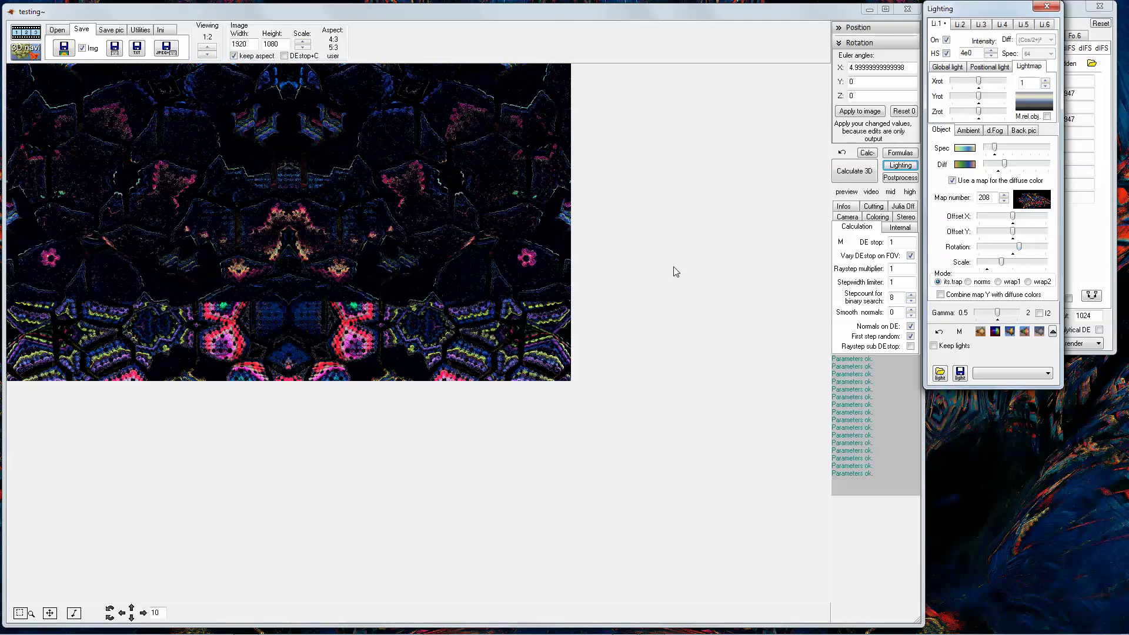
Step: Examine the centre of the image at 1:1 and raise the diffuse map's rotation in fine increments
left_click(676, 262)
scroll(676, 260, "up", 1)
left_click_drag(316, 596, 438, 600)
left_click_drag(826, 184, 828, 265)
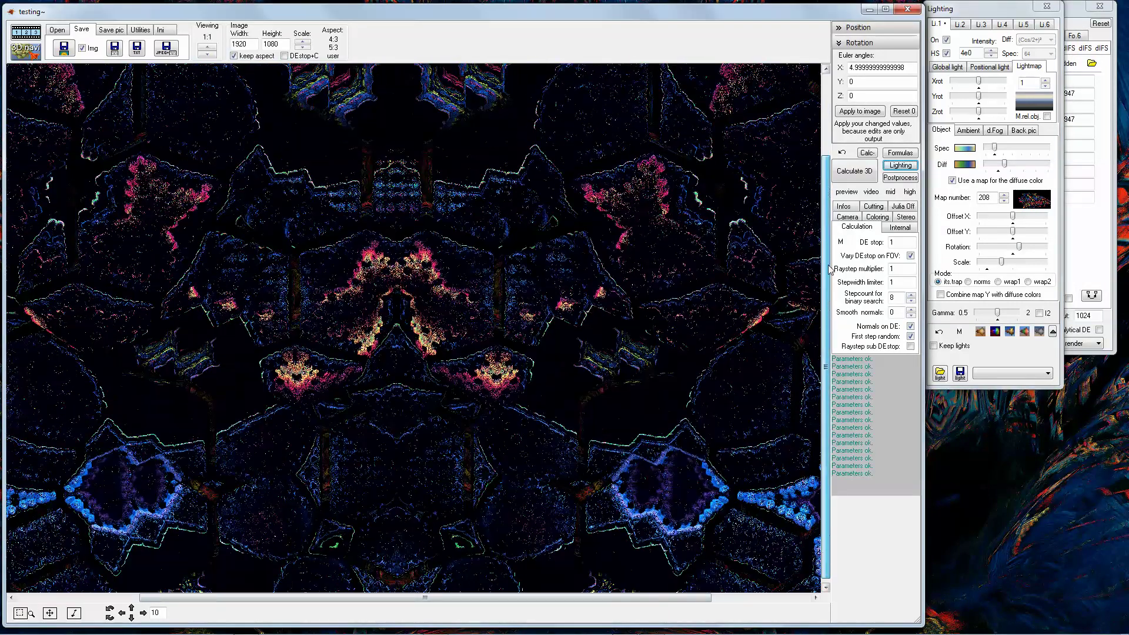
left_click(1020, 251)
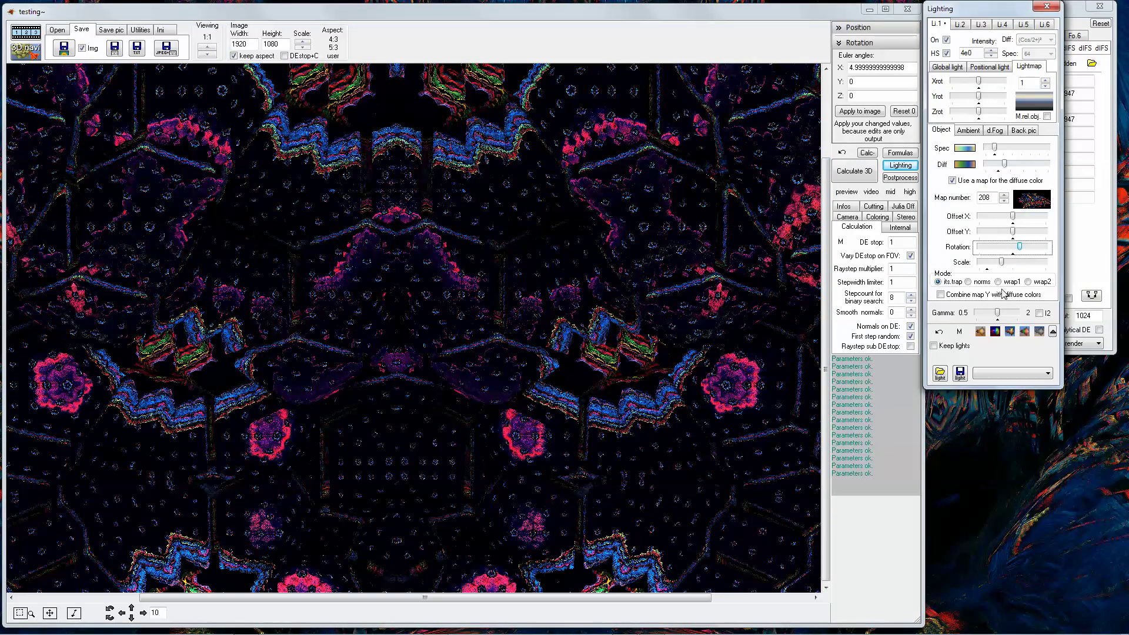
key("Right")
key("Right")
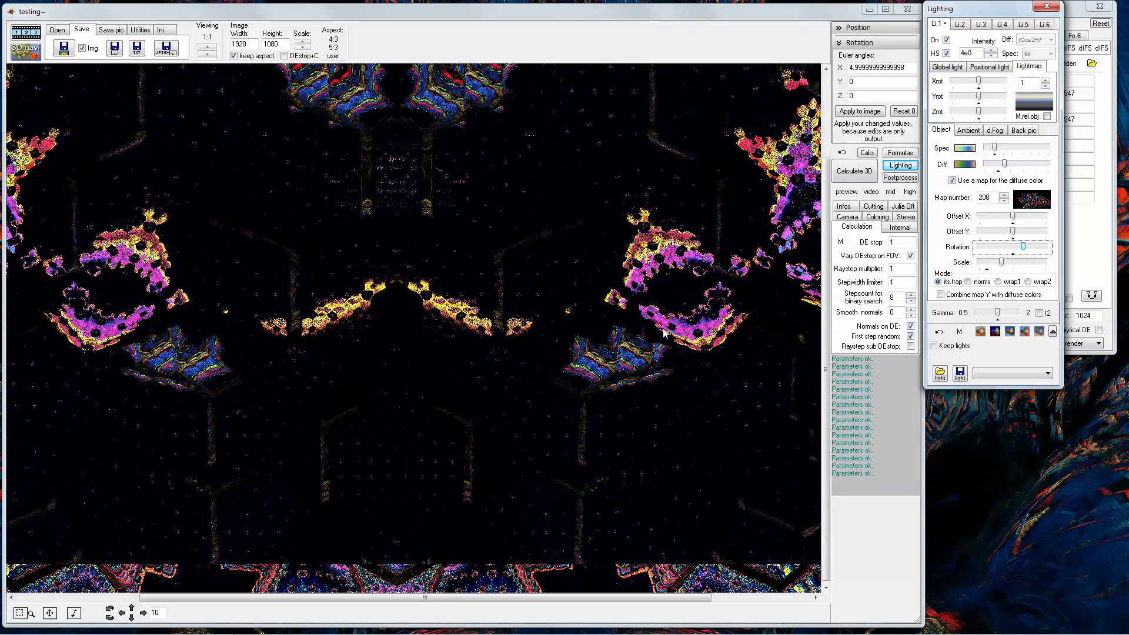
Step: Set the diffuse map's Offset Y to its minimum and reduce the map's scale slightly
left_click_drag(1013, 232, 979, 235)
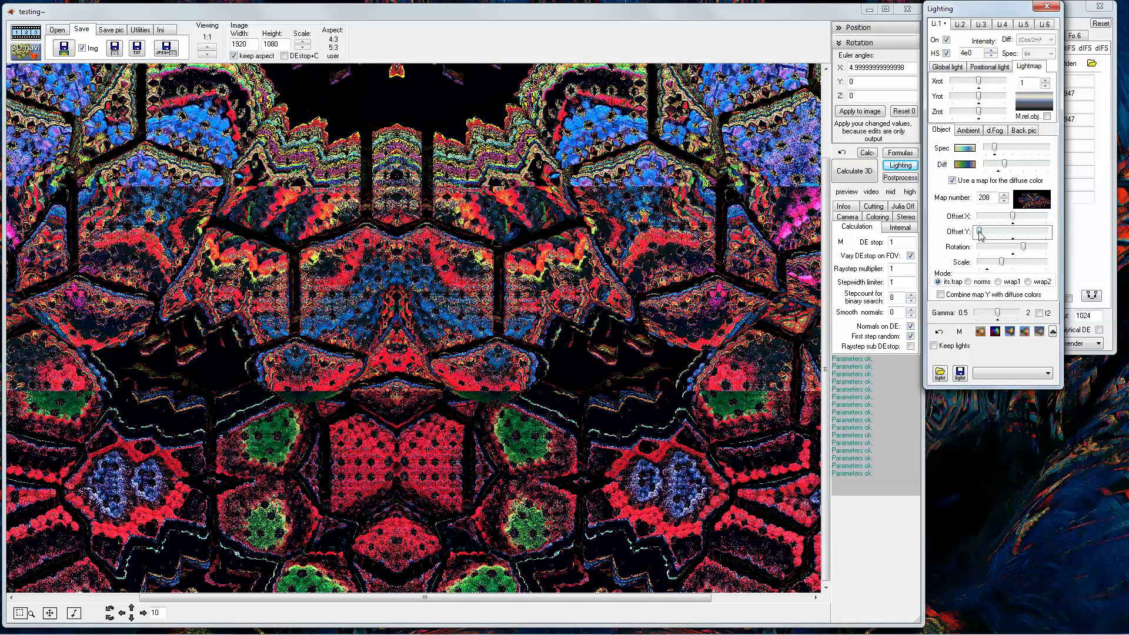
scroll(506, 373, "down", 1)
left_click(1001, 262)
mouse_move(1004, 264)
left_mouse_down()
mouse_move(986, 266)
mouse_move(998, 264)
left_mouse_up()
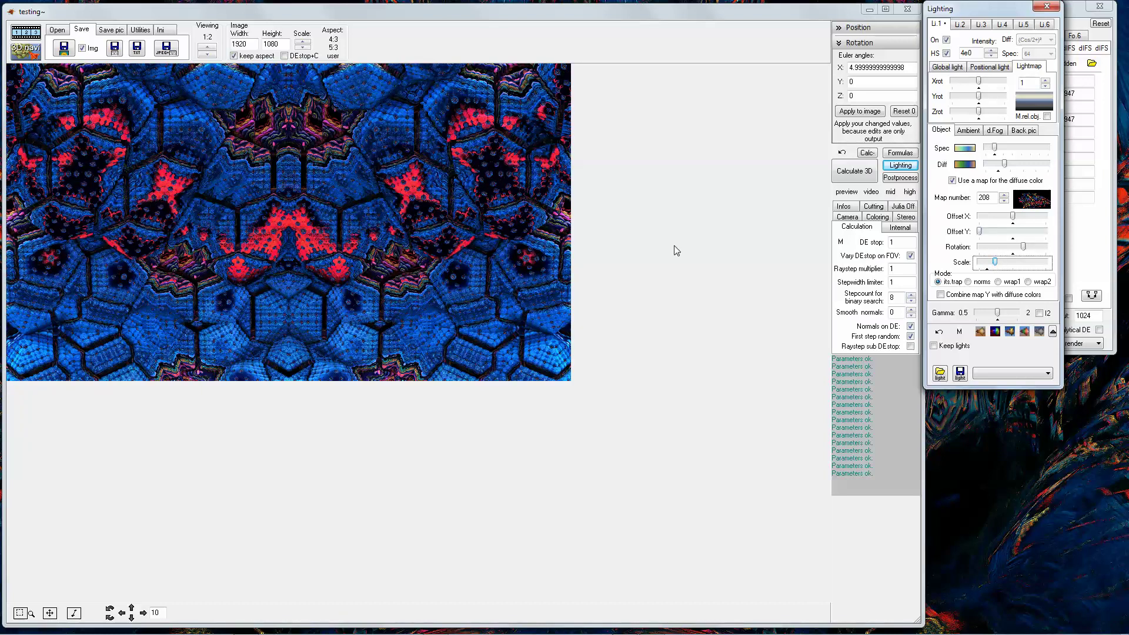
Step: Open the 3D navigator with the DodecahedronIFS formula values
left_click(53, 157)
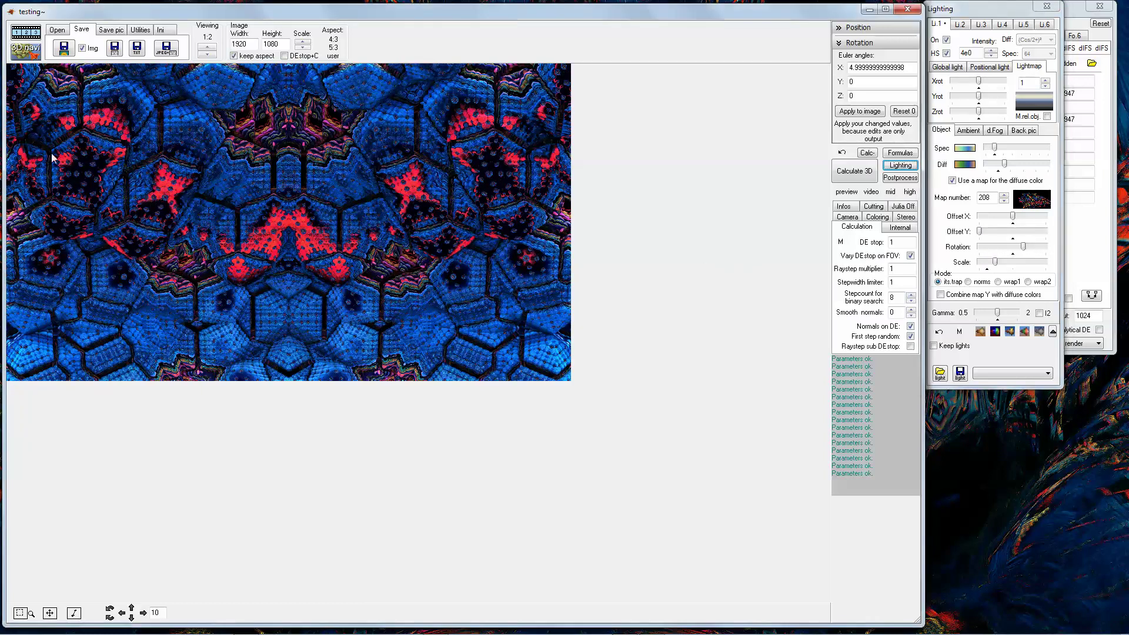
left_click(27, 57)
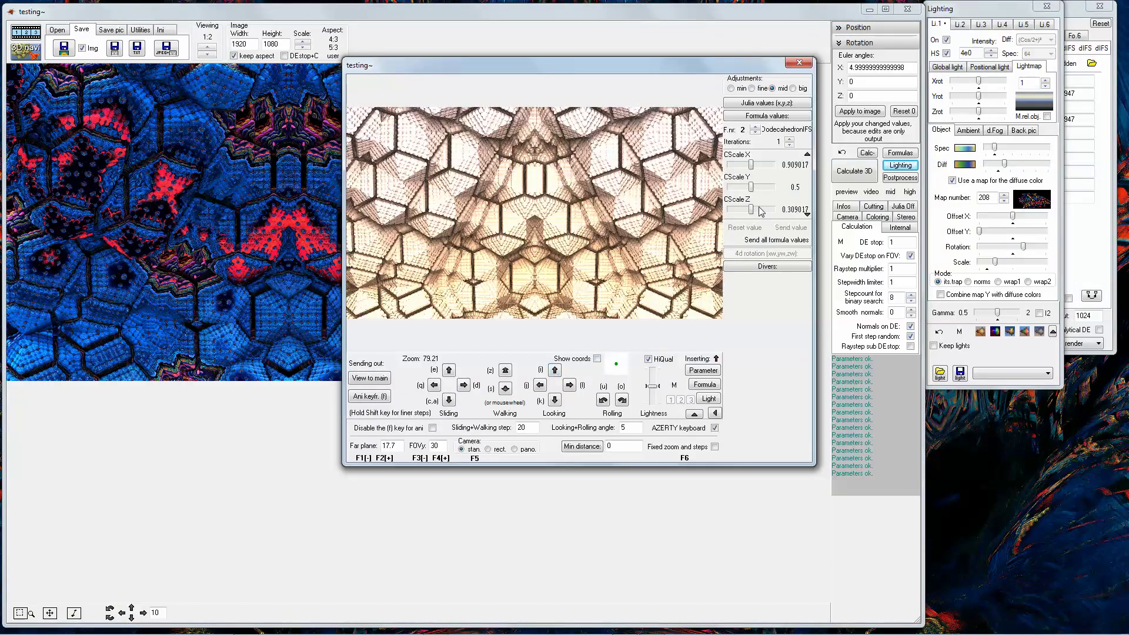
Step: Finely adjust DodecahedronIFS CScale Y to 0.59375, Rotation1 Z to 1.3125, Rotation2 X to -1.40625 and Rotation2 Y to 1.40625, and try 2 iterations
left_click_drag(752, 189, 773, 212)
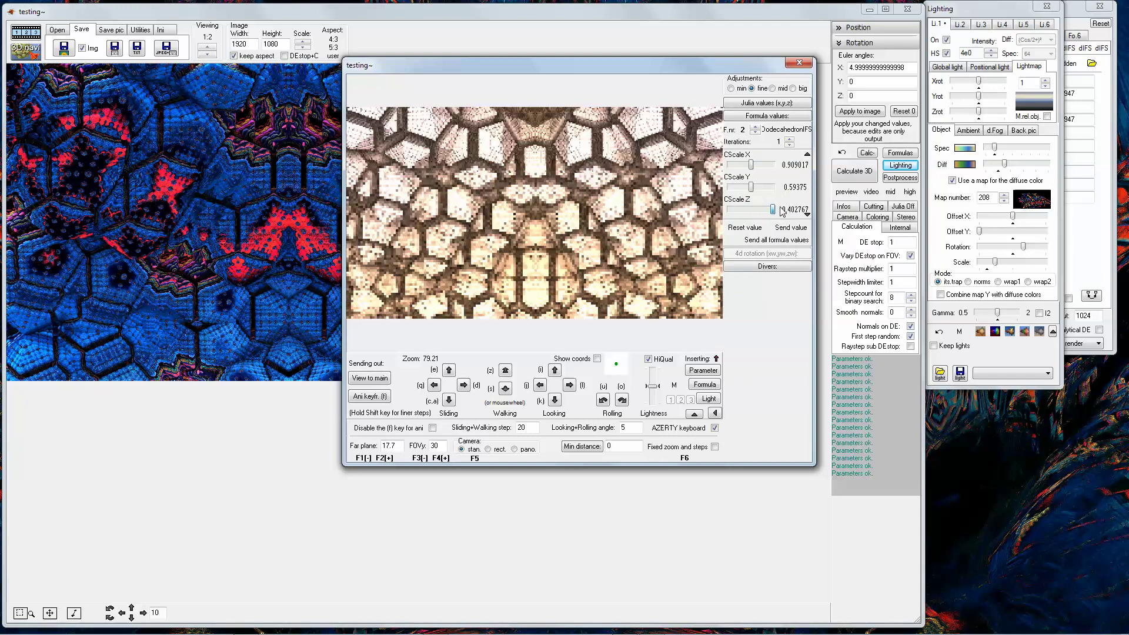
scroll(759, 196, "down", 3)
left_click_drag(751, 166, 756, 207)
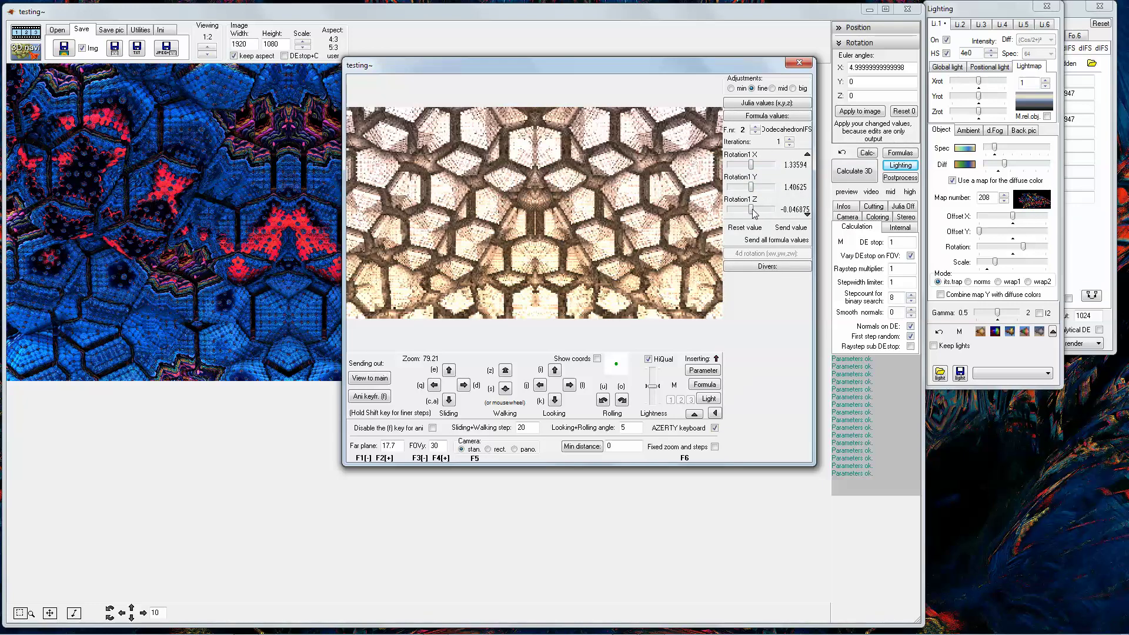
left_click_drag(754, 211, 788, 207)
left_click(808, 214)
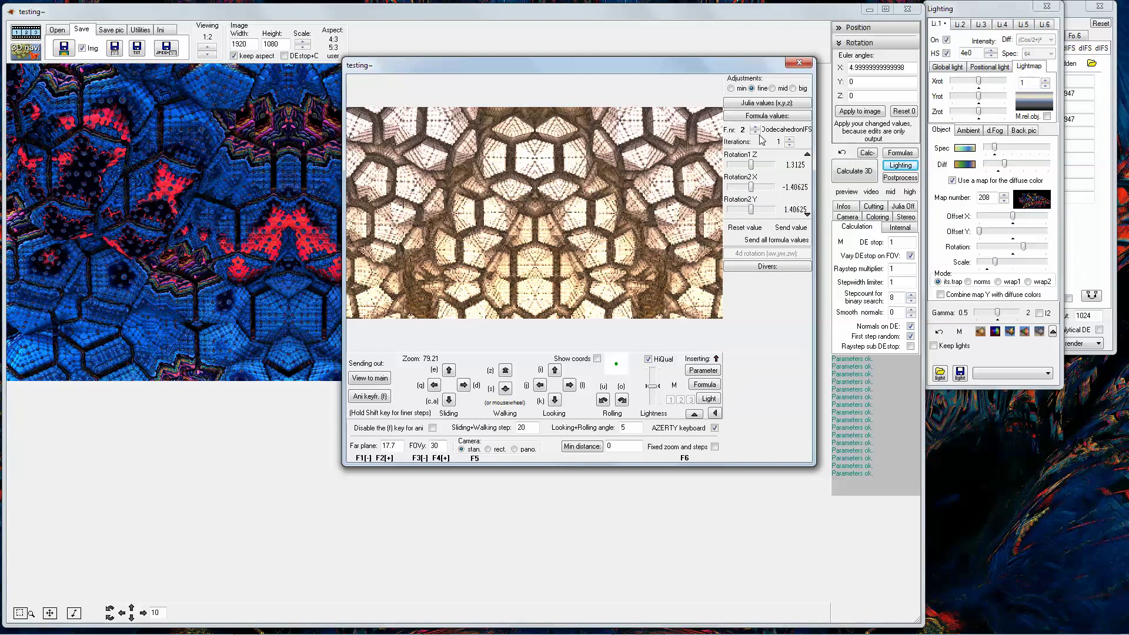
left_click(789, 140)
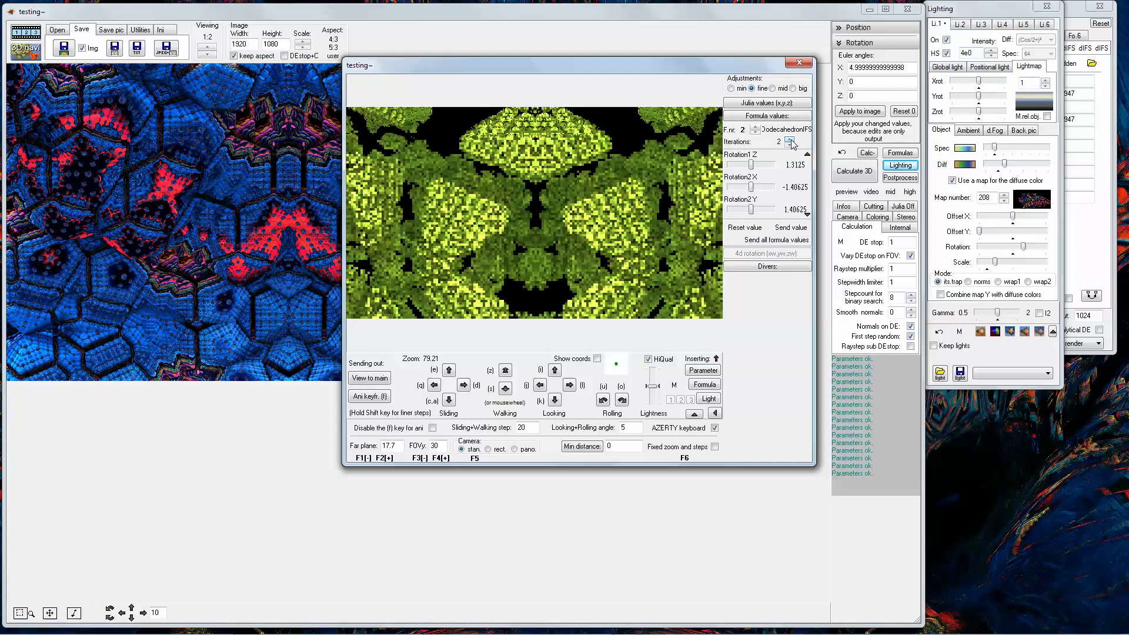
Step: For the CantorIFS formula, raise Scale to 1.93125 and lower CScale X to 0.946875
left_click(756, 133)
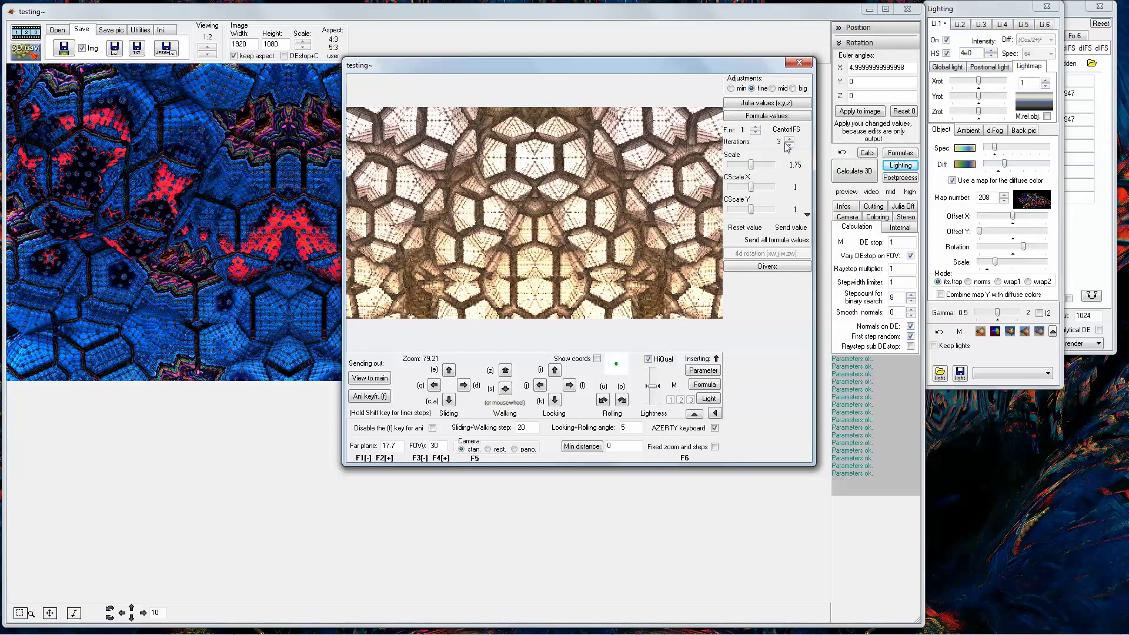
left_click_drag(751, 164, 773, 164)
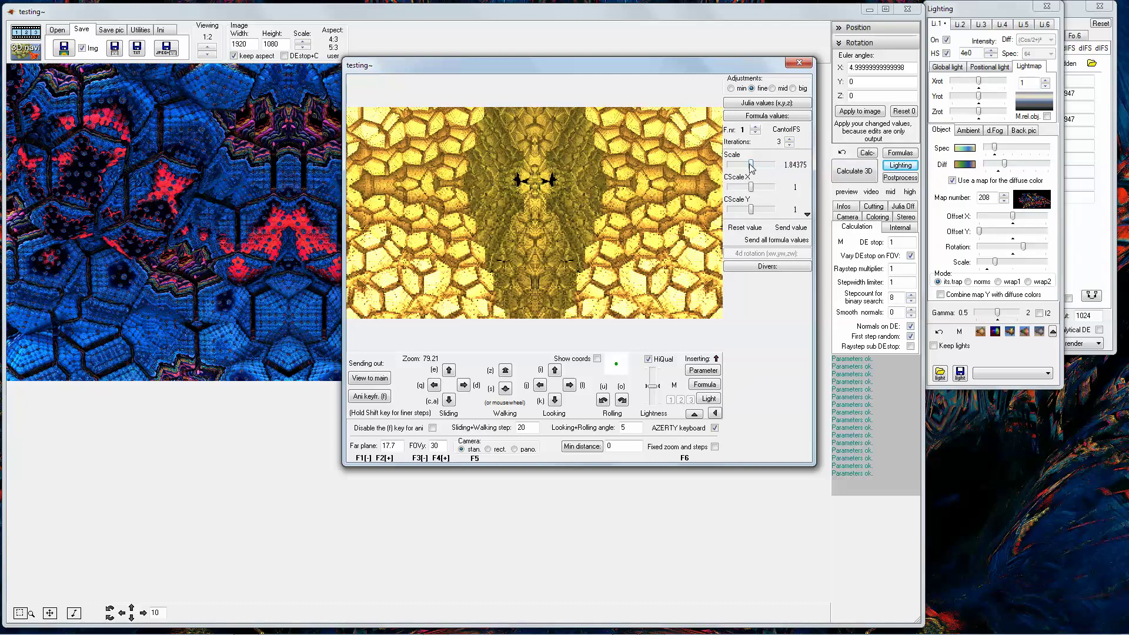
left_click_drag(751, 164, 769, 165)
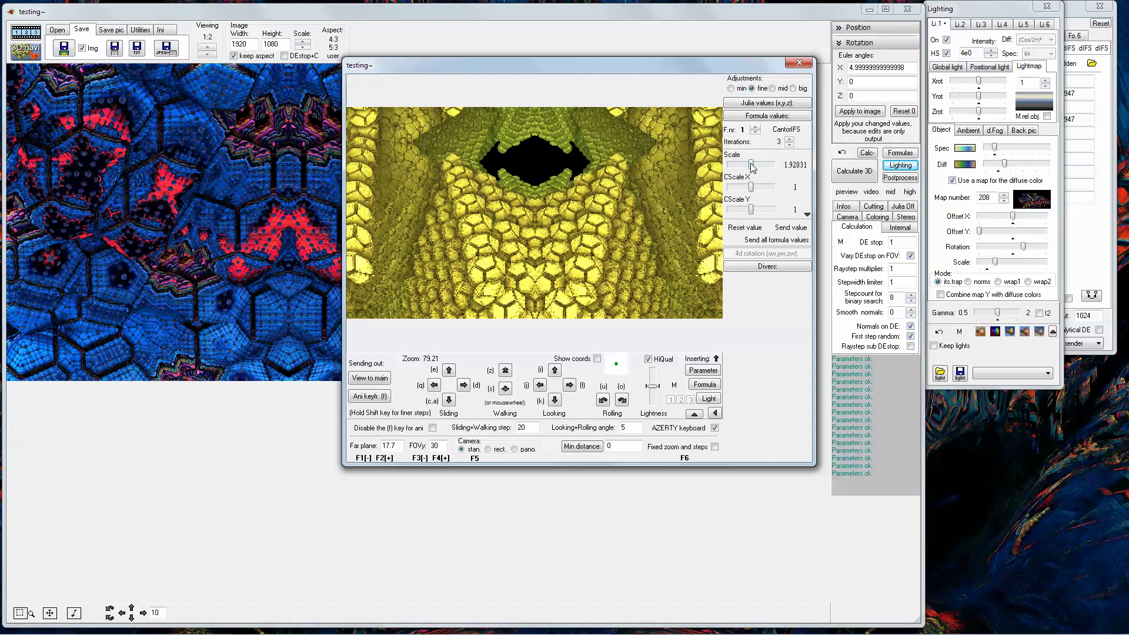
left_click_drag(755, 176, 761, 196)
key("Left")
key("Left")
key("Left")
key("Left")
key("Left")
key("Left")
key("Left")
key("Left")
key("Left")
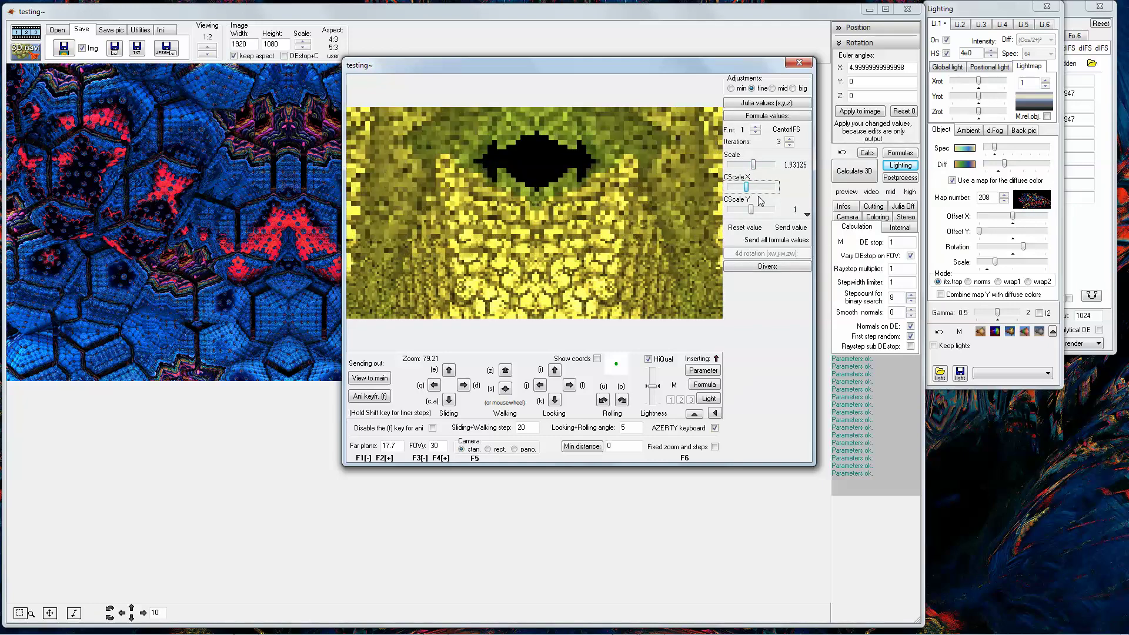
key("Left")
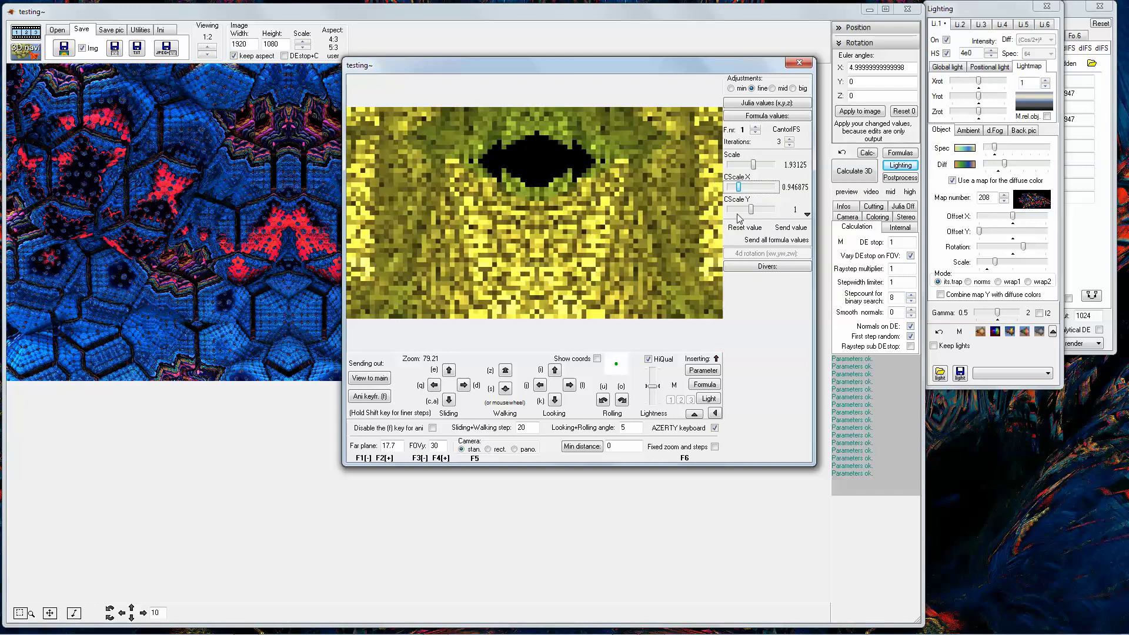
Step: Try the rectilinear camera, return to the standard camera and set the vertical field of view to 60
left_click(498, 449)
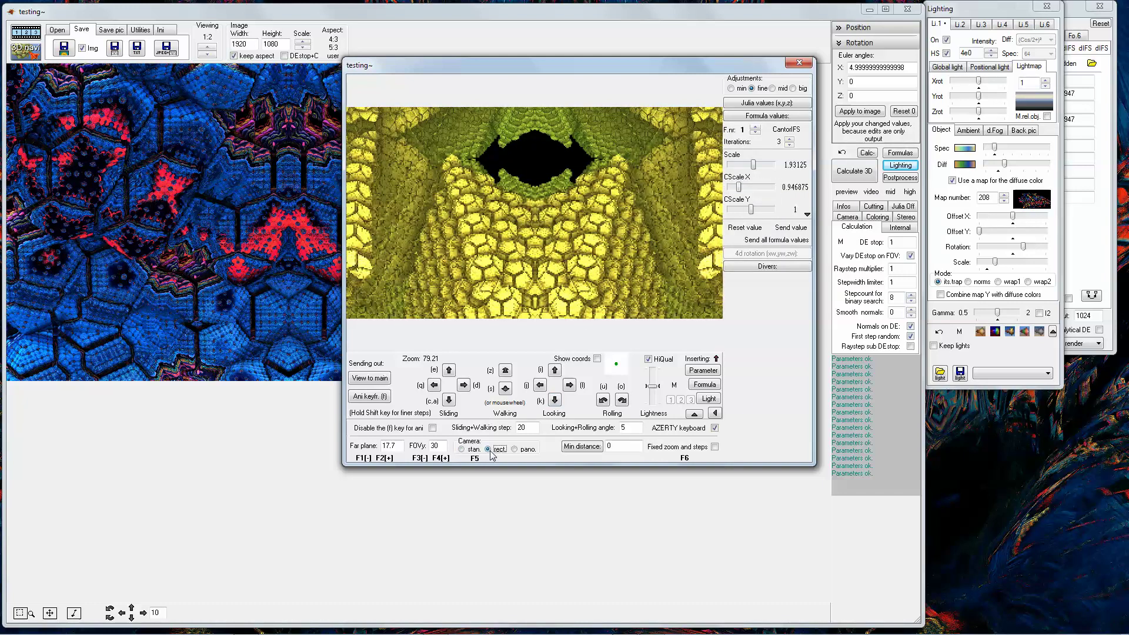
left_click(471, 449)
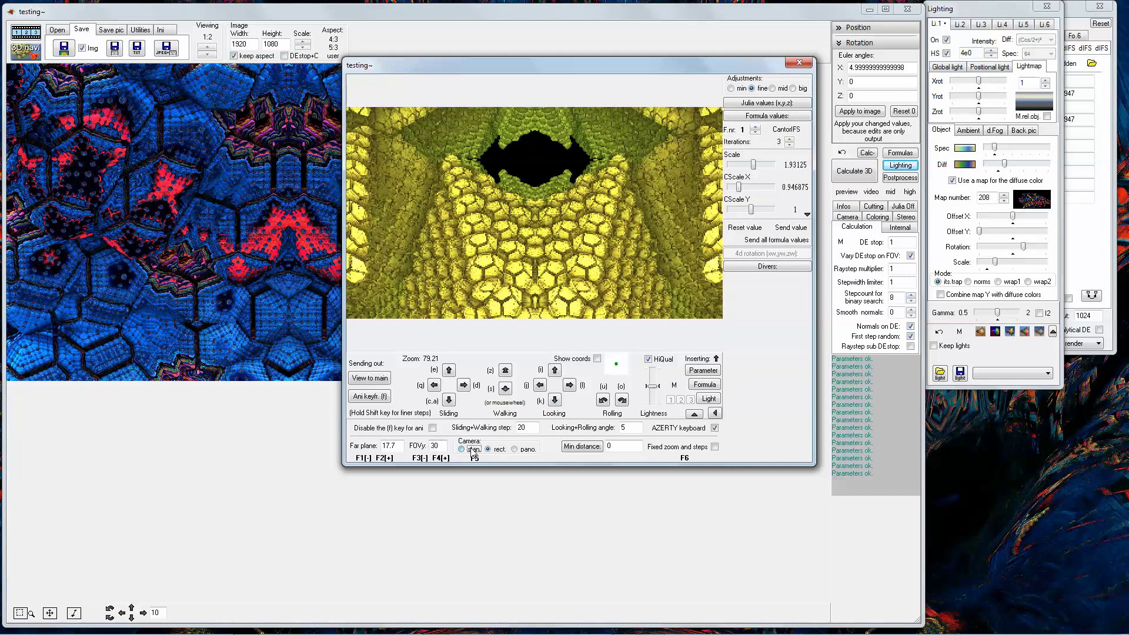
type("60")
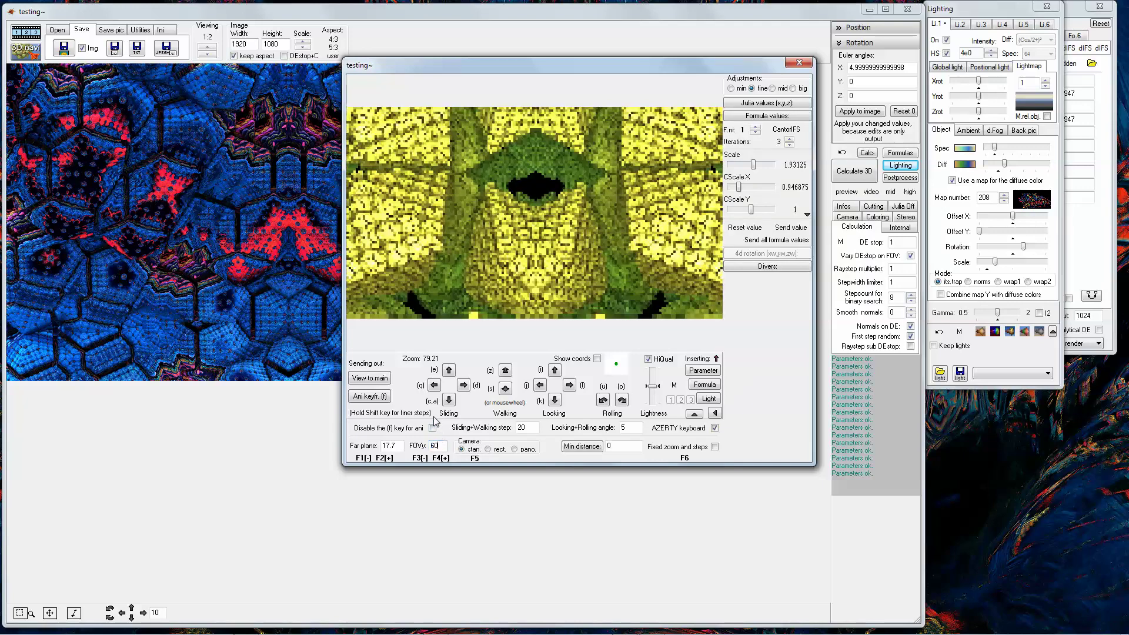
Step: Walk the navigator camera further into the structure and tilt it up towards the large central cellular mass
left_click(556, 371)
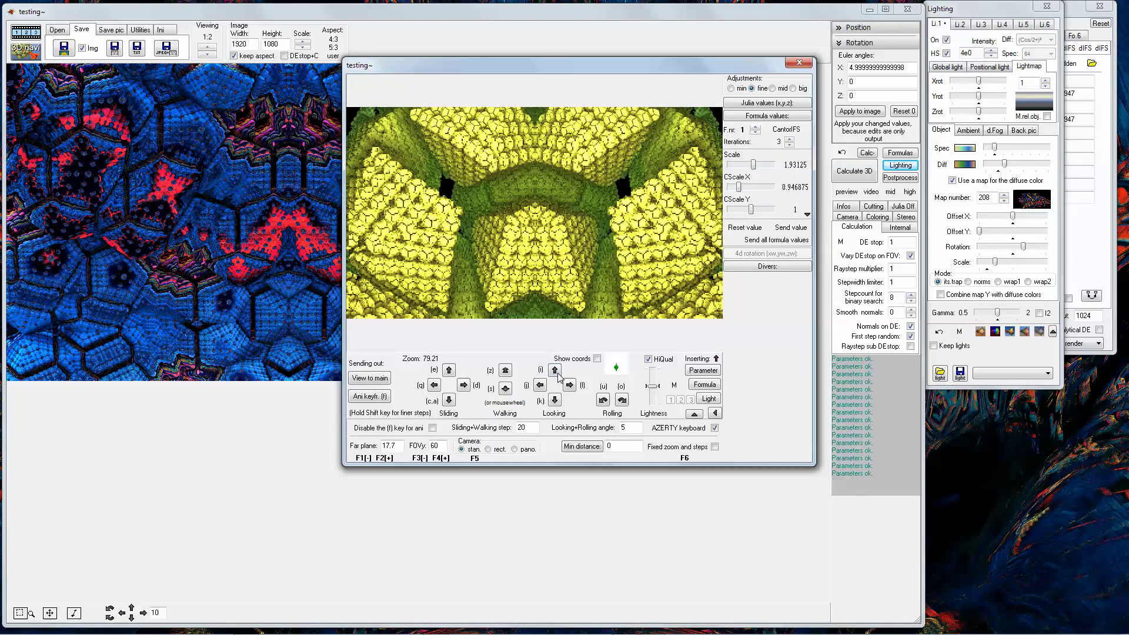
left_click(555, 401)
left_click(555, 400)
left_click(557, 401)
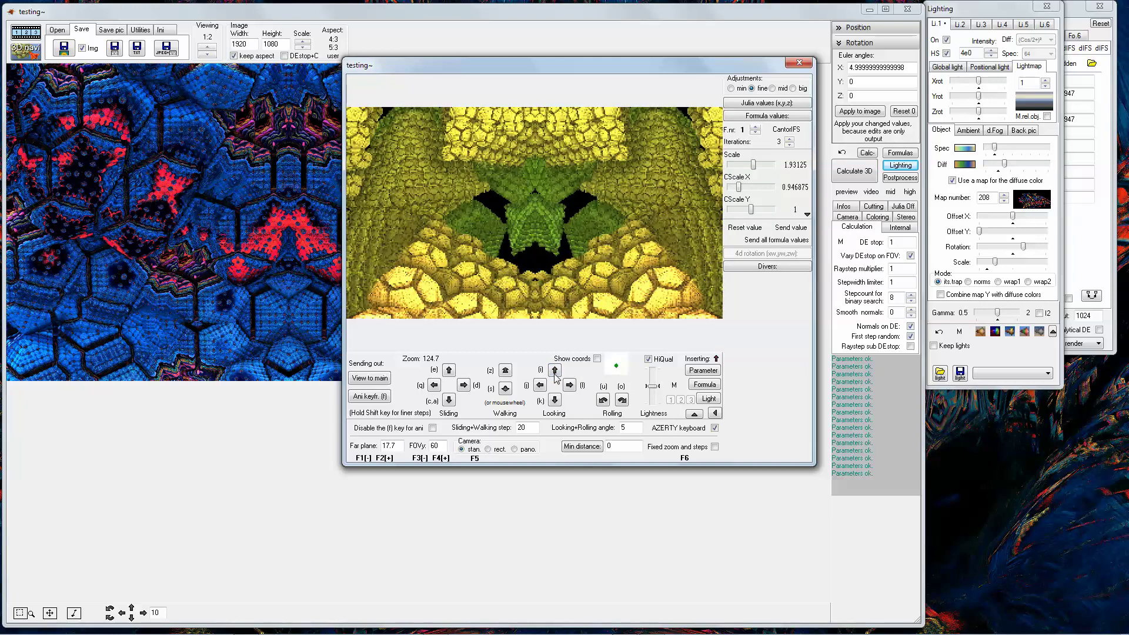
left_click(555, 373)
left_click(555, 376)
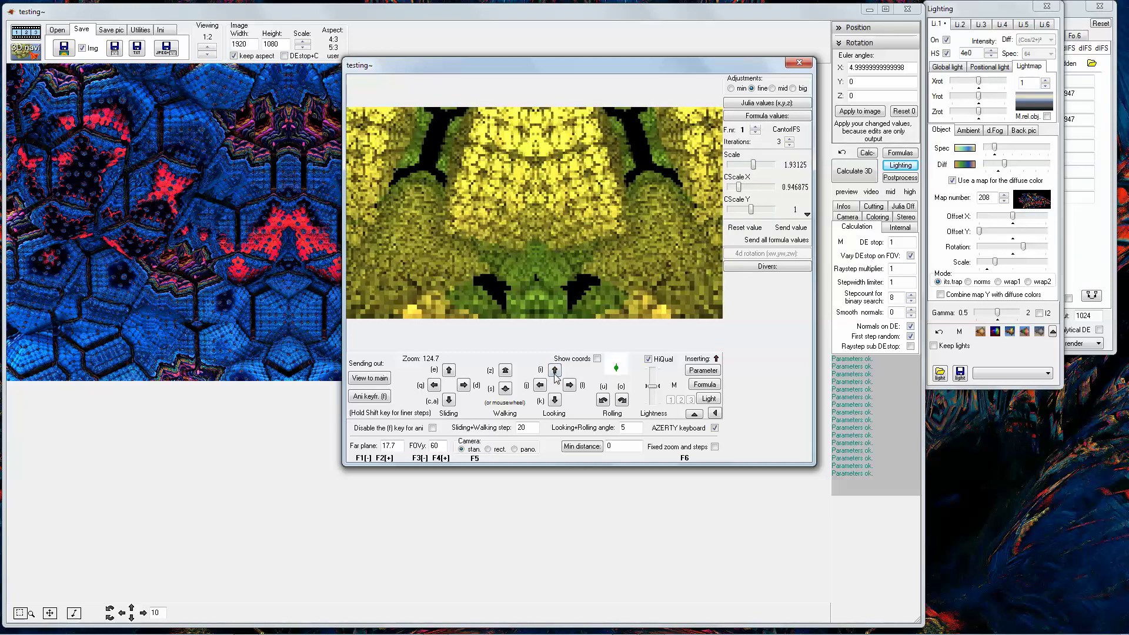
left_click(555, 374)
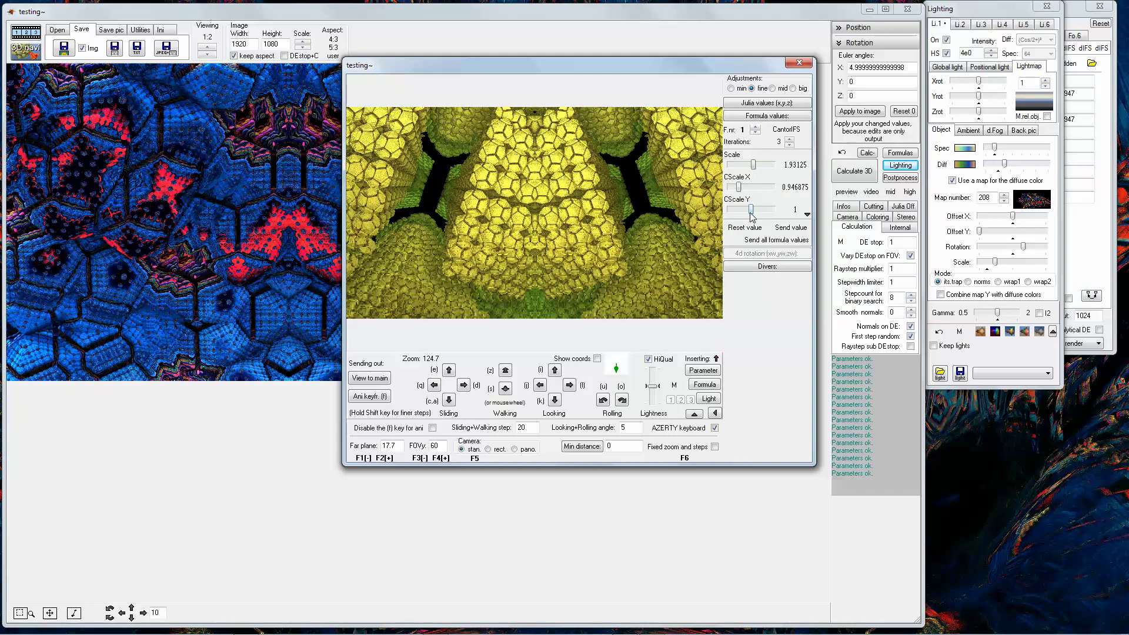
Step: Set CantorIFS CScale Y to 0.90625, CScale Z to 1.05313, Rotation1 X to 1.40625 and Rotation1 Z to -0.046875
left_click_drag(759, 216, 707, 220)
scroll(763, 201, "down", 2)
left_click_drag(742, 187, 804, 217)
left_click(802, 213)
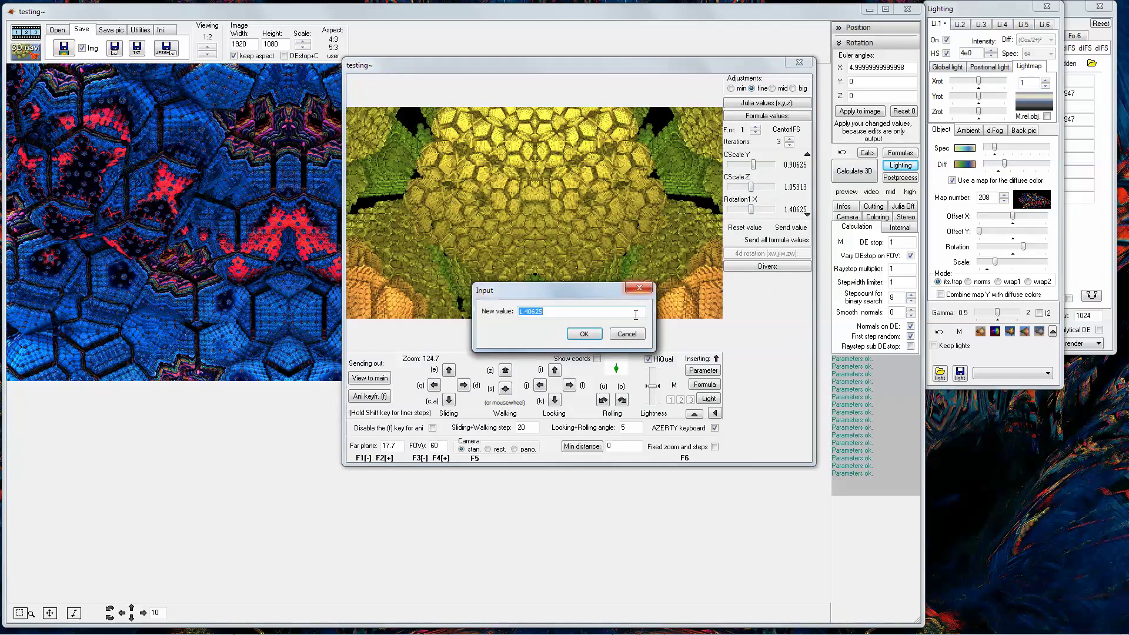
left_click(627, 333)
scroll(806, 215, "down", 3)
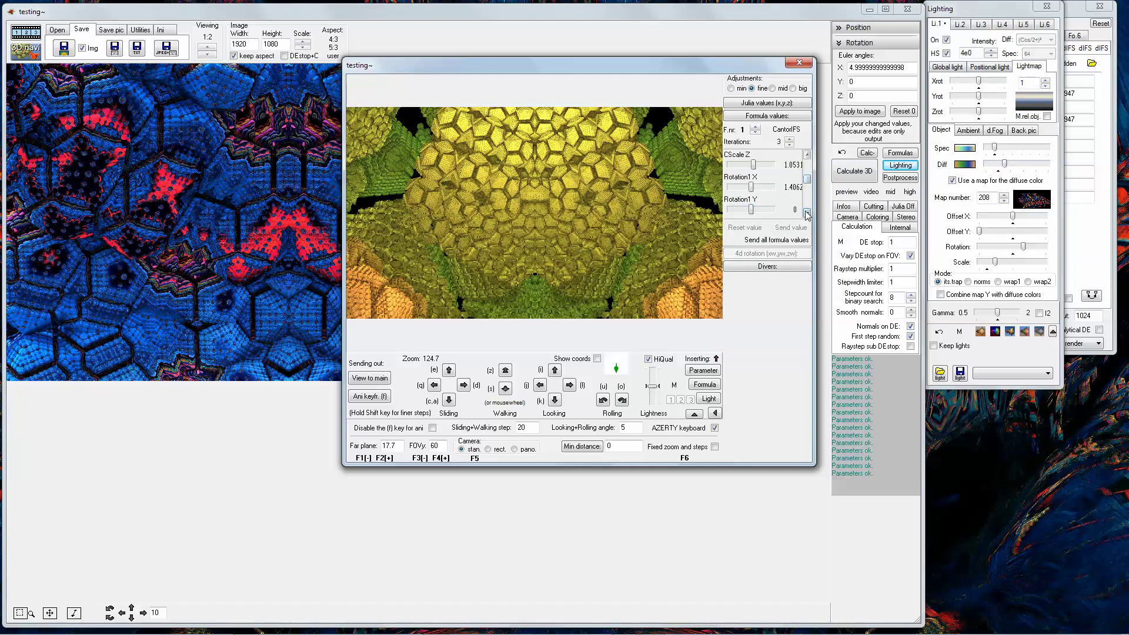
left_click_drag(750, 188, 763, 188)
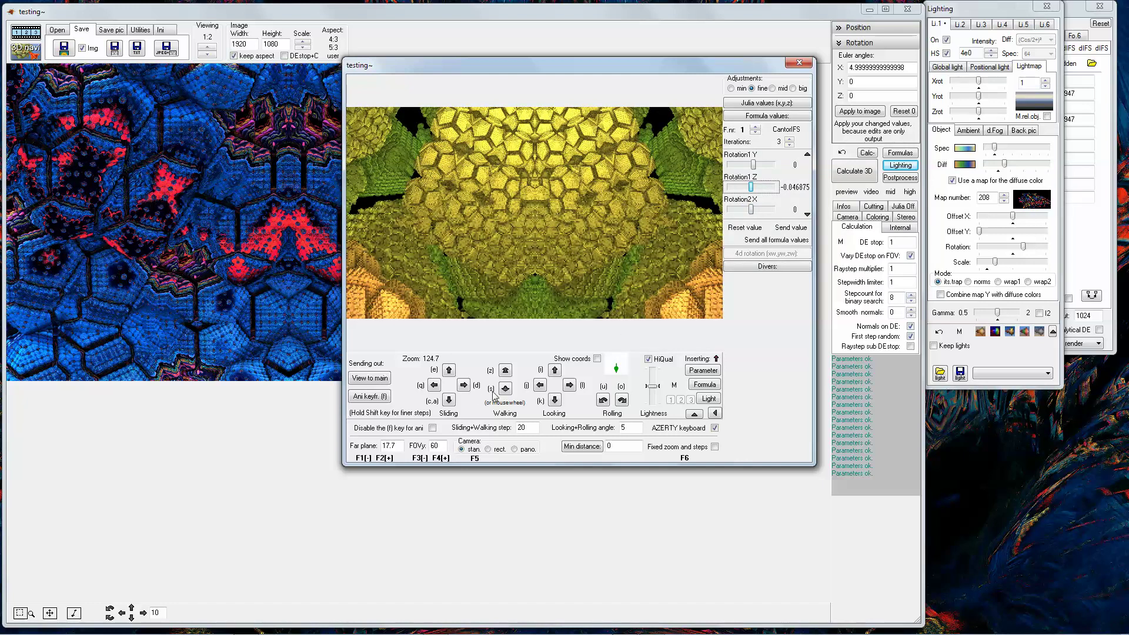
Step: Widen the vertical field of view to 120, tilt the camera down and walk it closer to the structure
left_click(436, 446)
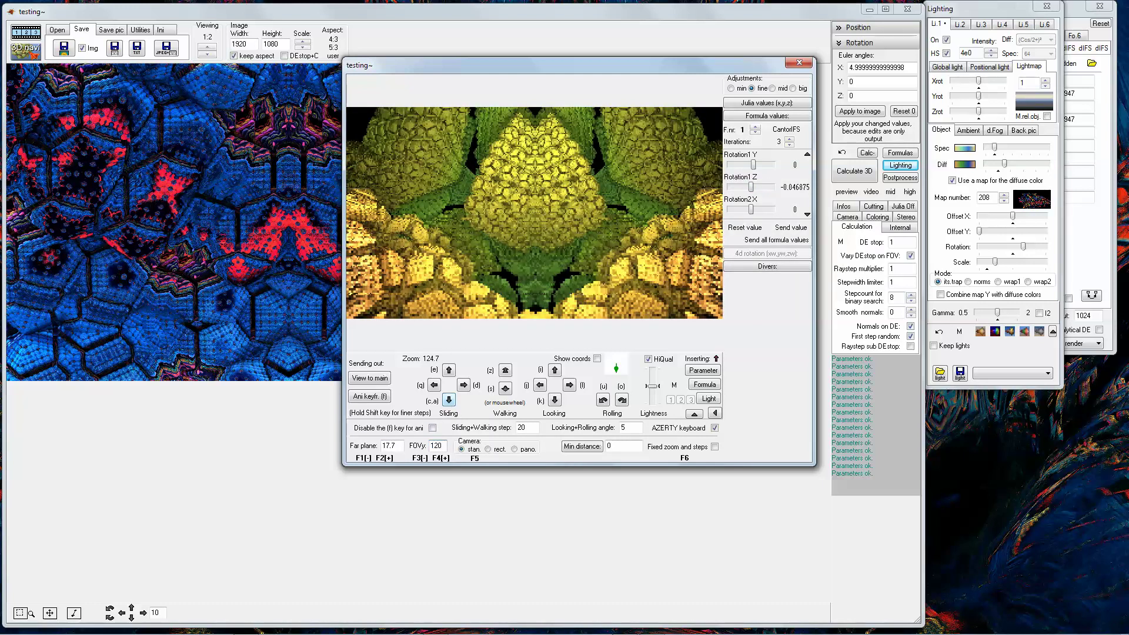
left_click(557, 371)
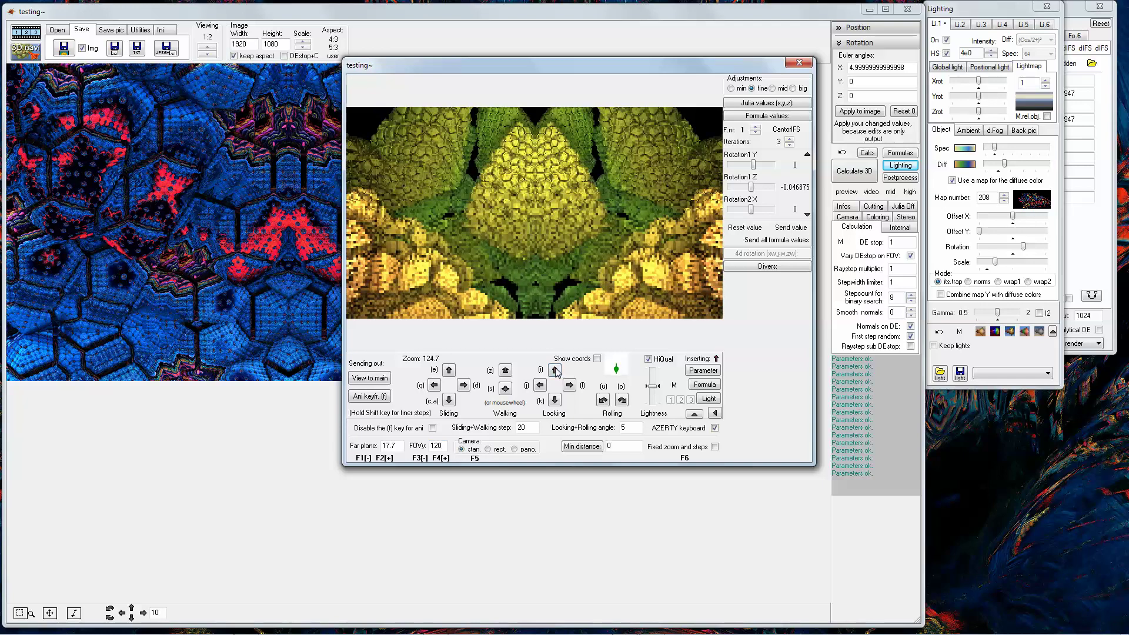
left_click(554, 400)
left_click(554, 400)
left_click(554, 400)
left_click(554, 400)
left_click(554, 400)
left_click(554, 400)
left_click(554, 400)
left_click(554, 400)
left_click(554, 400)
scroll(554, 400, "up", 10)
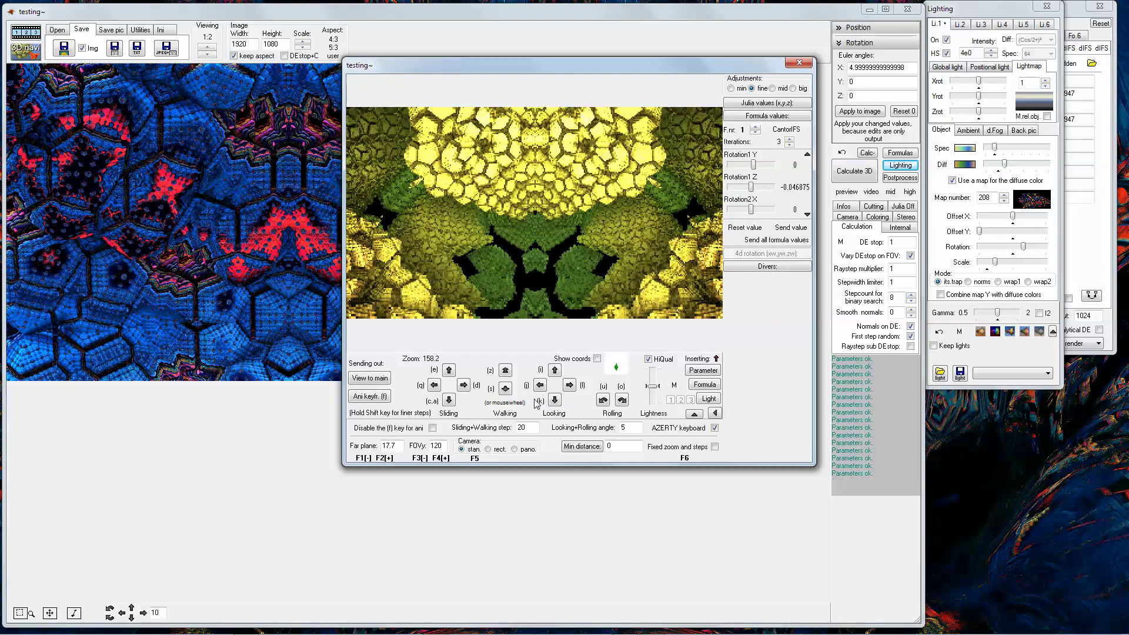
Step: Raise the far plane to a very large number of nines and reposition the camera close to the cells, looking upward
double_click(401, 446)
type("99999")
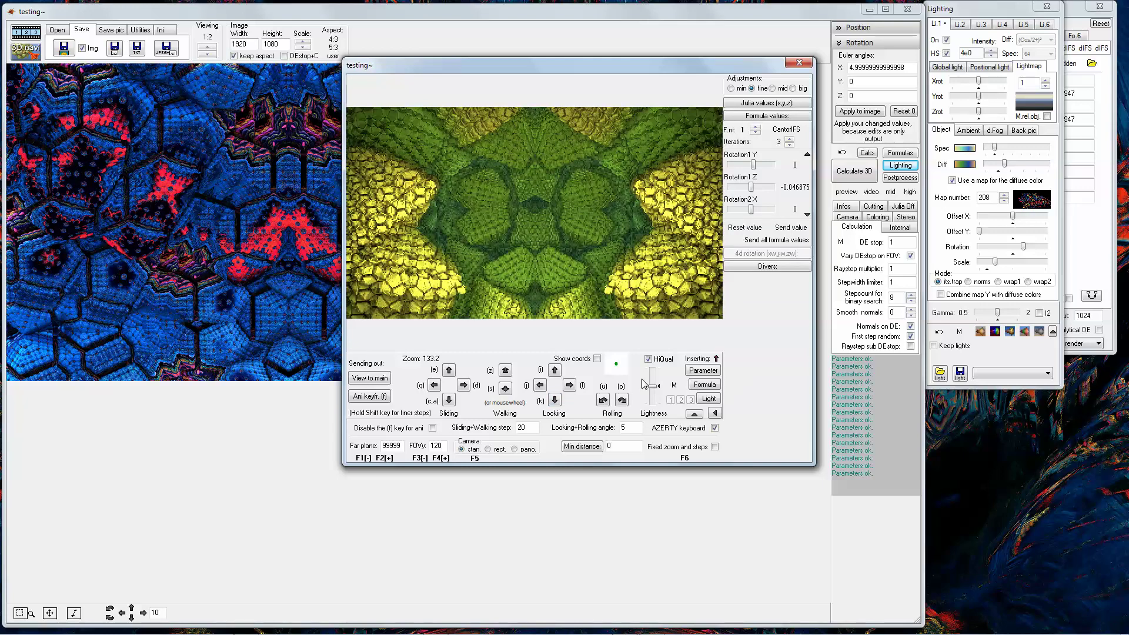
scroll(559, 403, "down", 5)
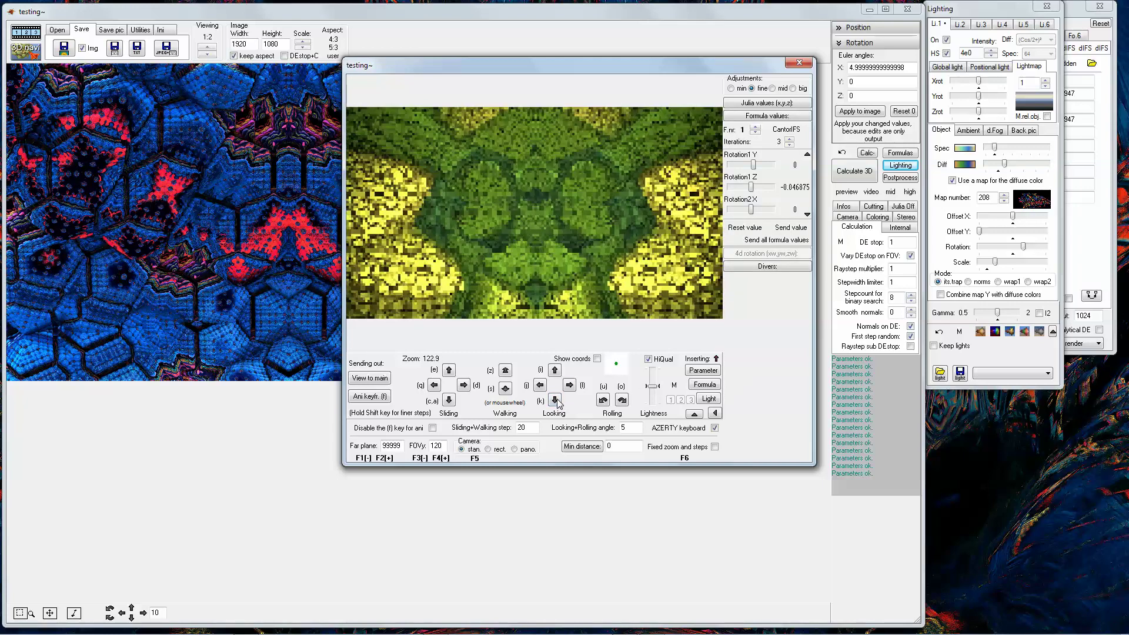
scroll(557, 403, "up", 5)
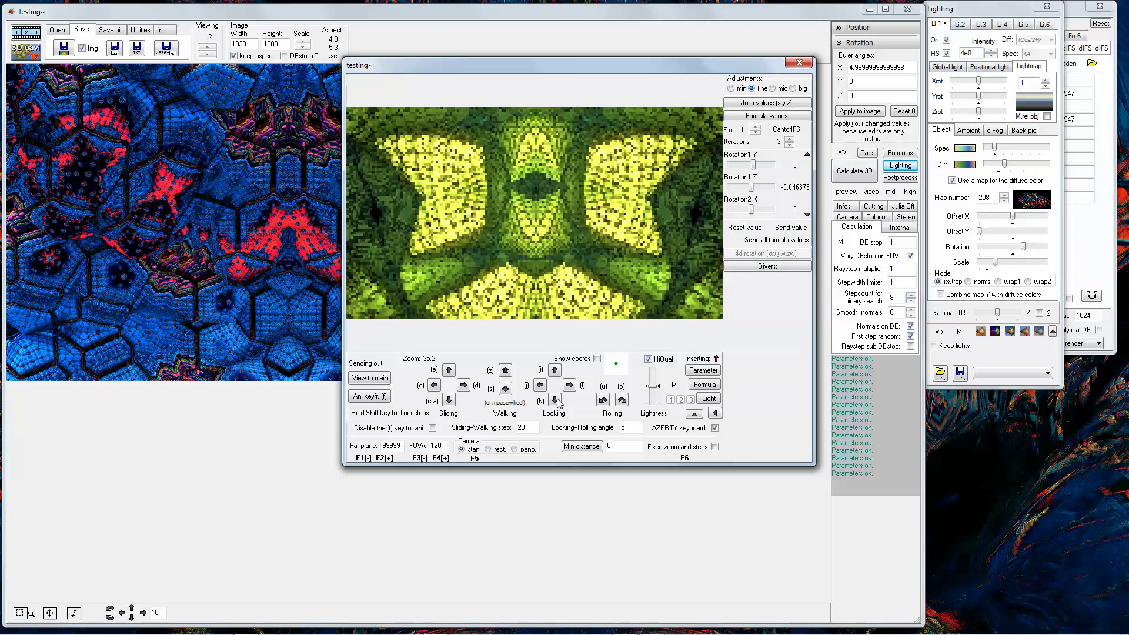
left_click(555, 370)
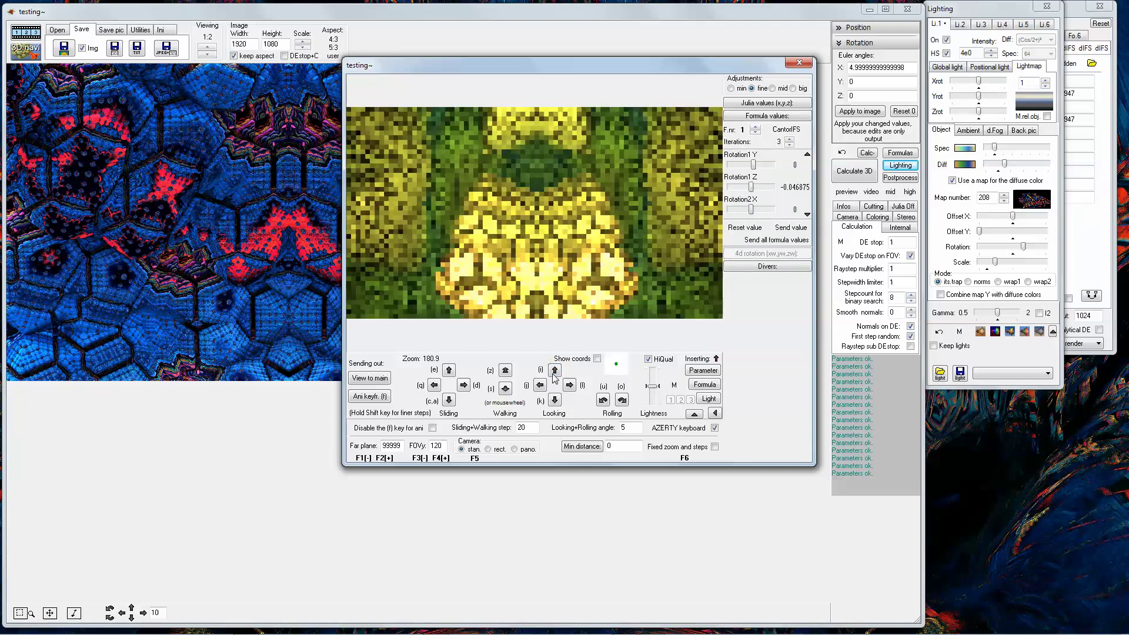
left_click(554, 370)
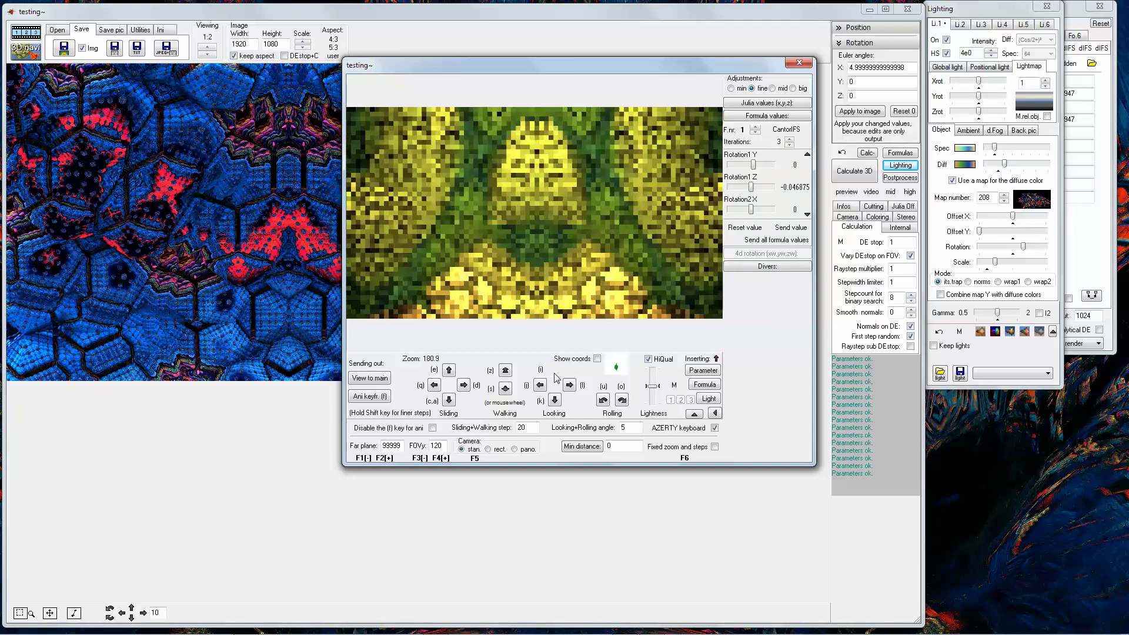
left_click(554, 370)
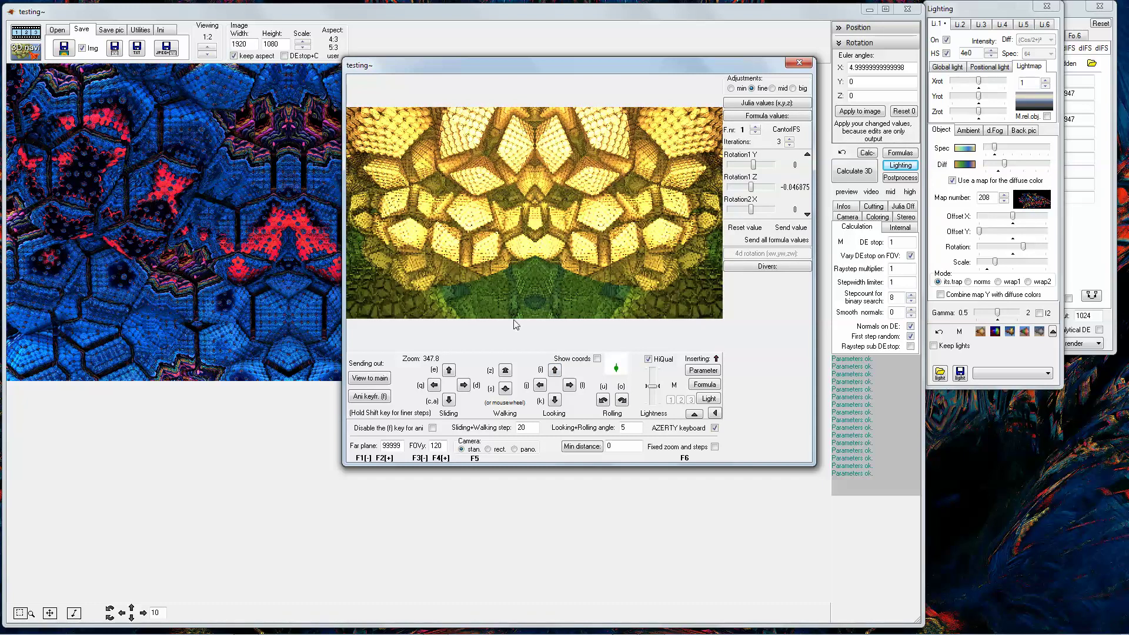
Step: Send the navigator view to the main window and start its full 3D calculation, checking the partial render at 1:1
left_click(378, 378)
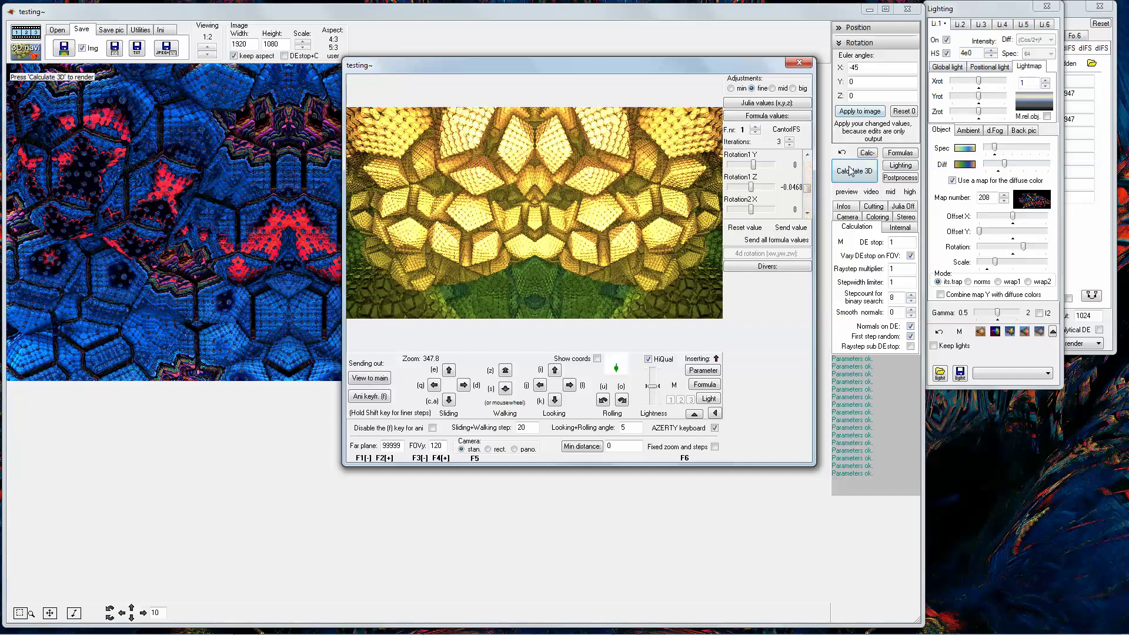
left_click(854, 171)
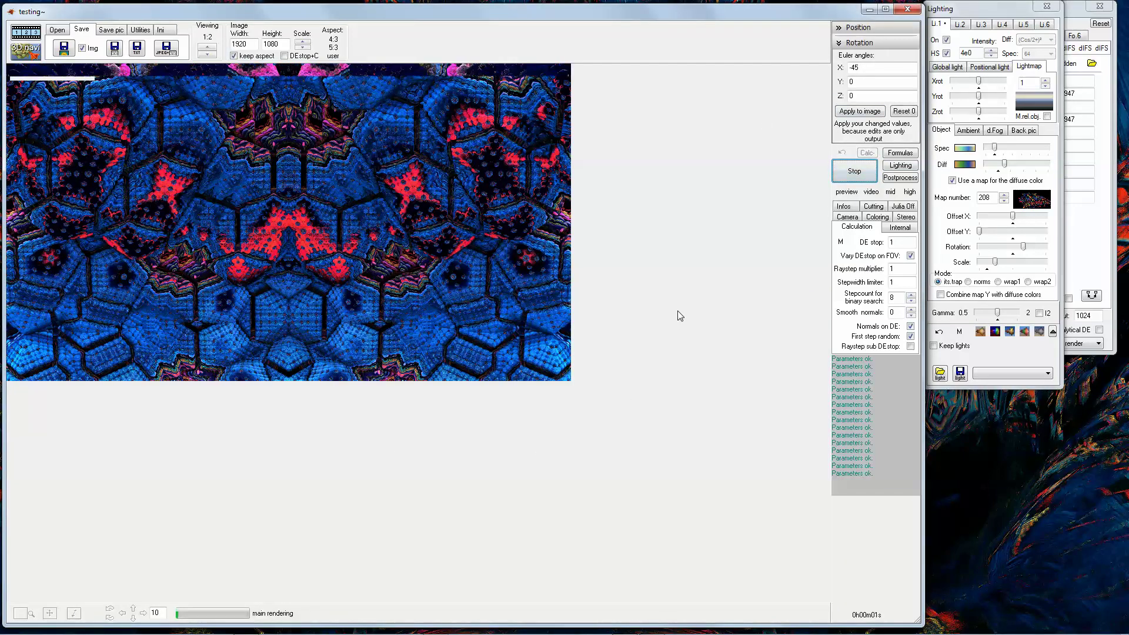
scroll(680, 307, "up", 1)
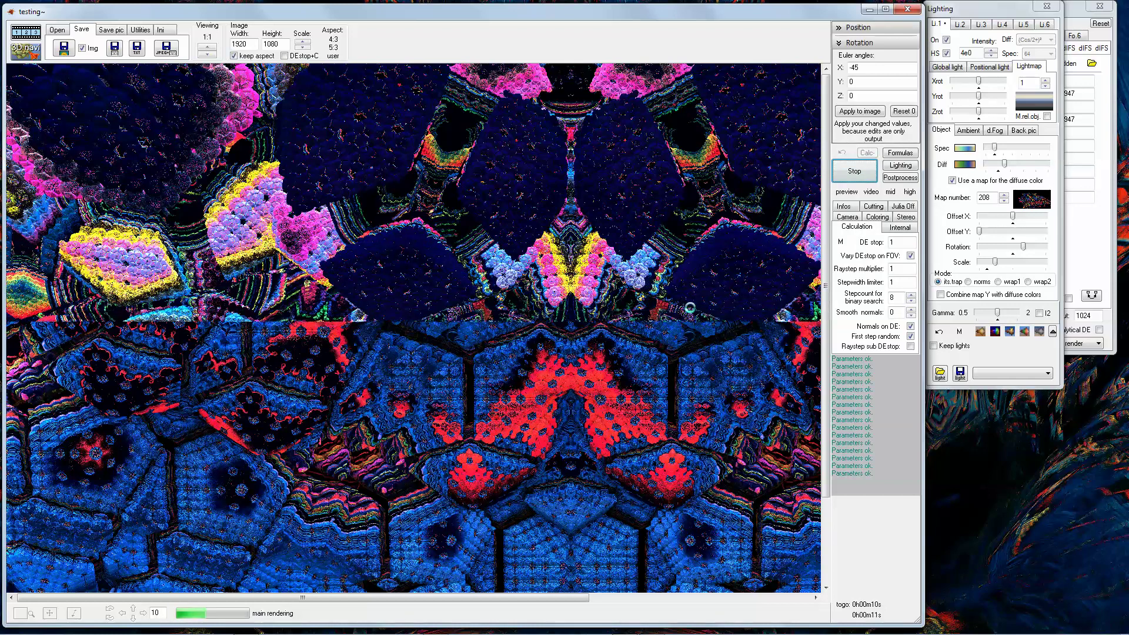
scroll(690, 308, "down", 1)
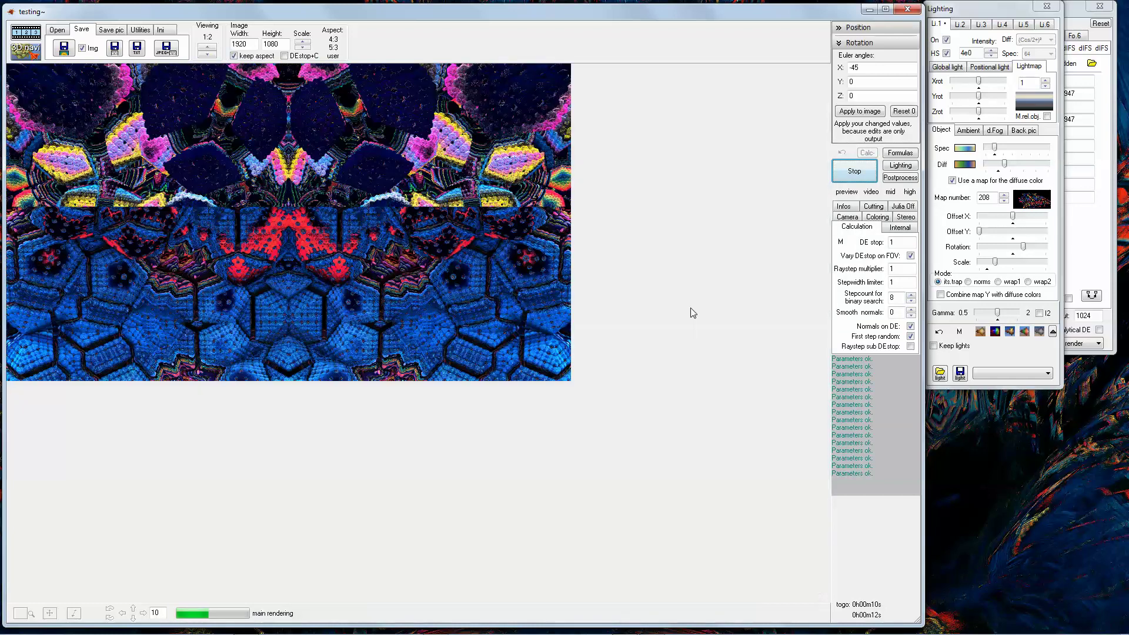
Step: Fine-tune the scale of the diffuse colour map on the new render
left_click(995, 262)
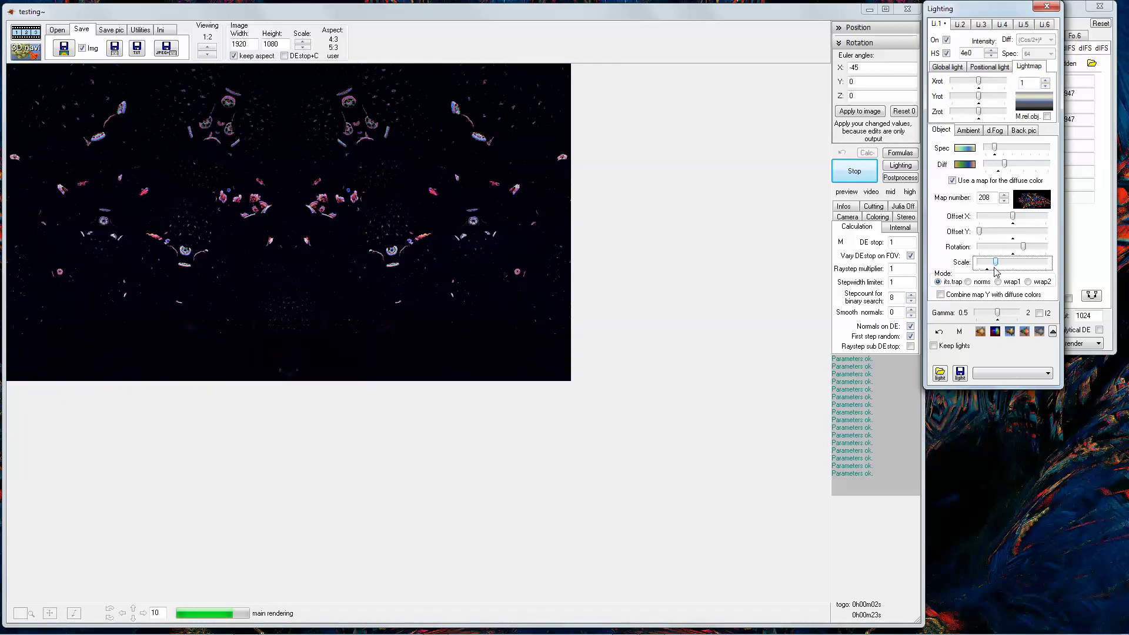
left_click(655, 260)
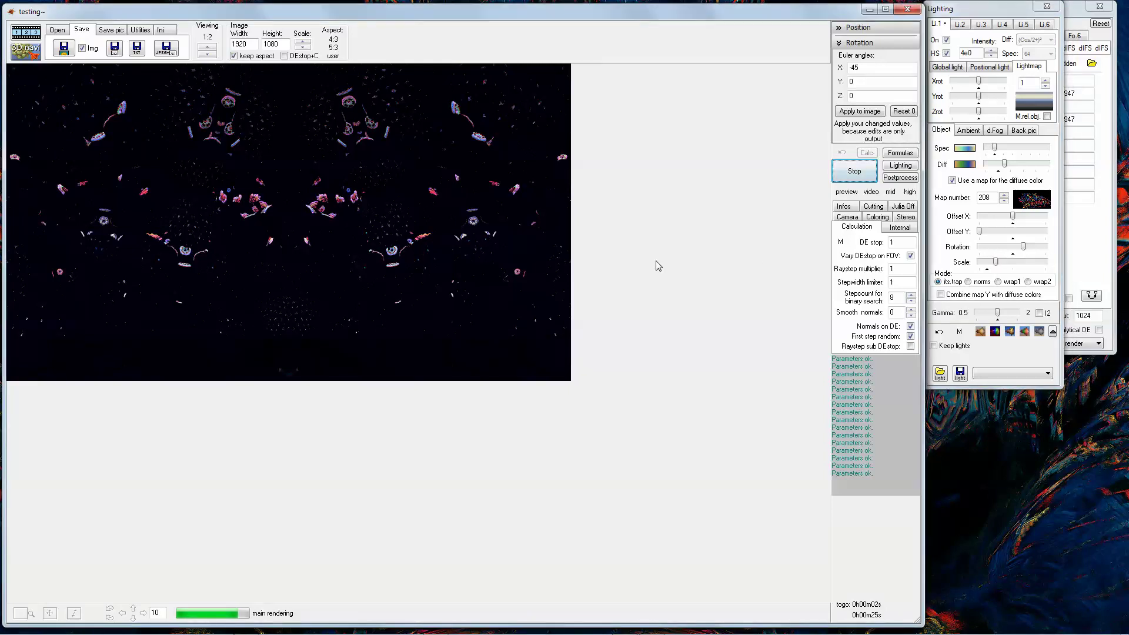
left_click(996, 261)
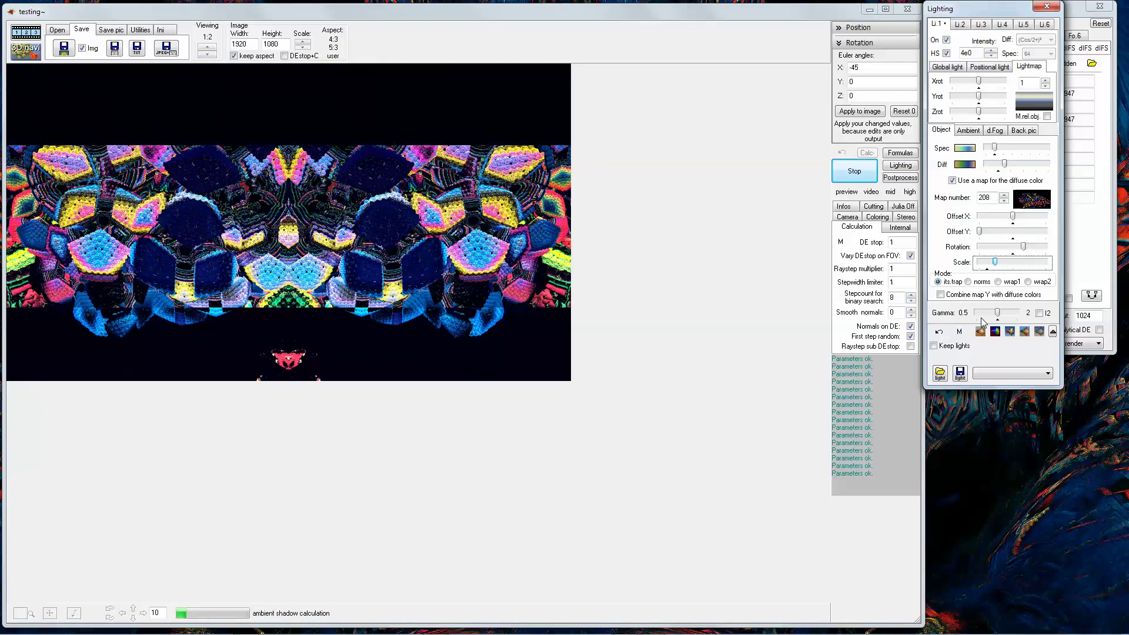
Step: Lower the diffuse intensity slightly and adjust the diffuse map's Y offset, rotation and scale, checking the render at 1:1
mouse_move(1004, 164)
left_mouse_down()
mouse_move(987, 165)
mouse_move(1000, 165)
left_mouse_up()
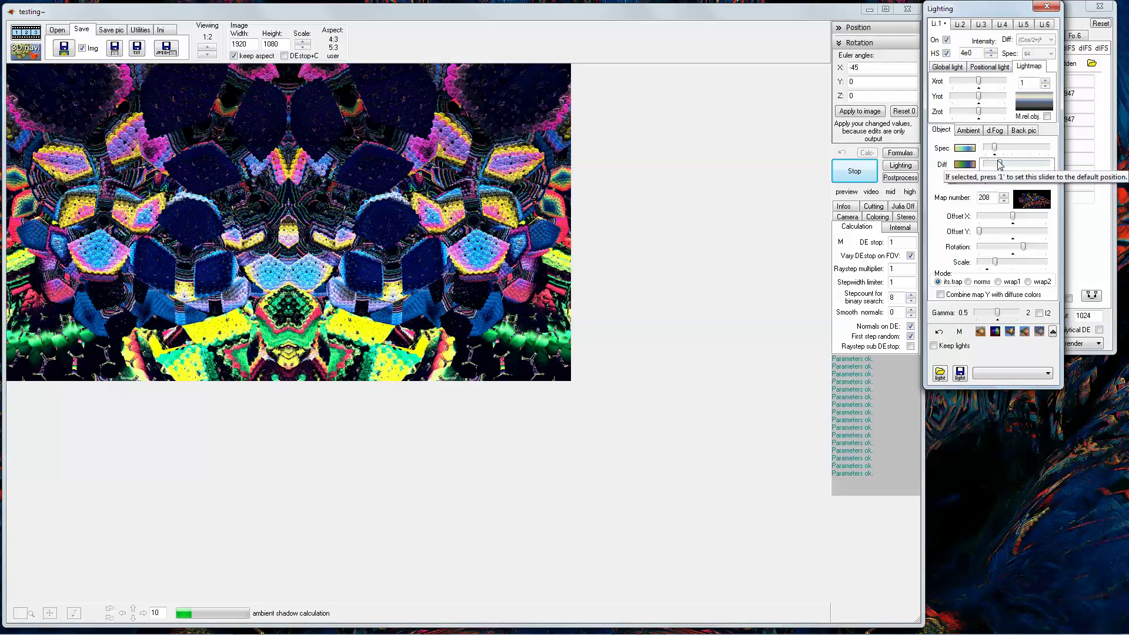
left_click(968, 130)
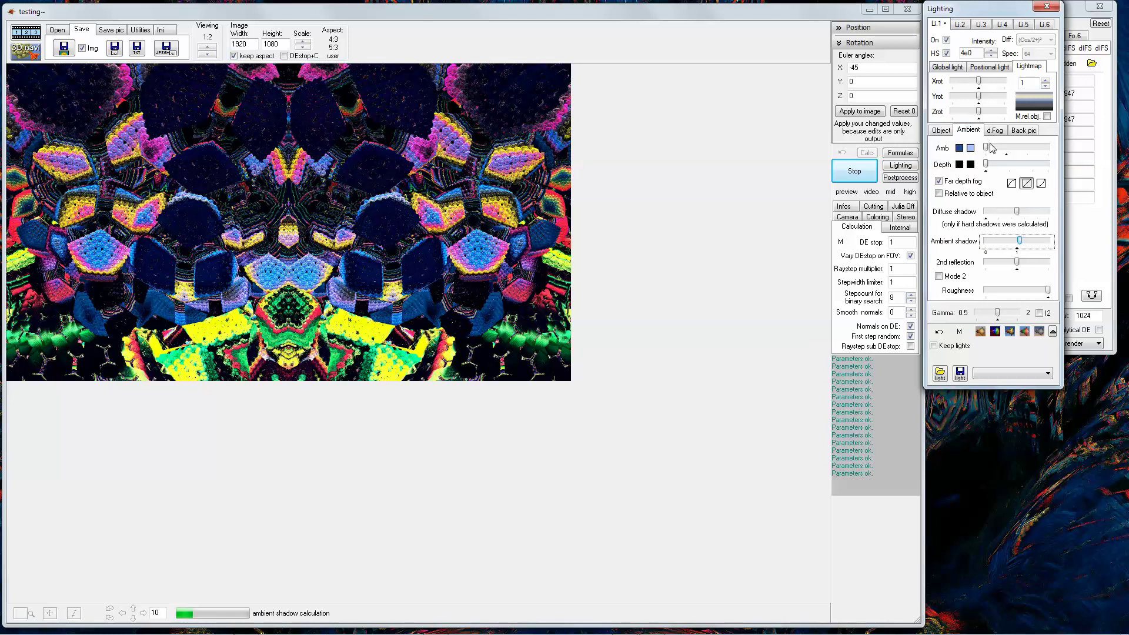
left_click(935, 130)
left_click_drag(979, 233, 1012, 248)
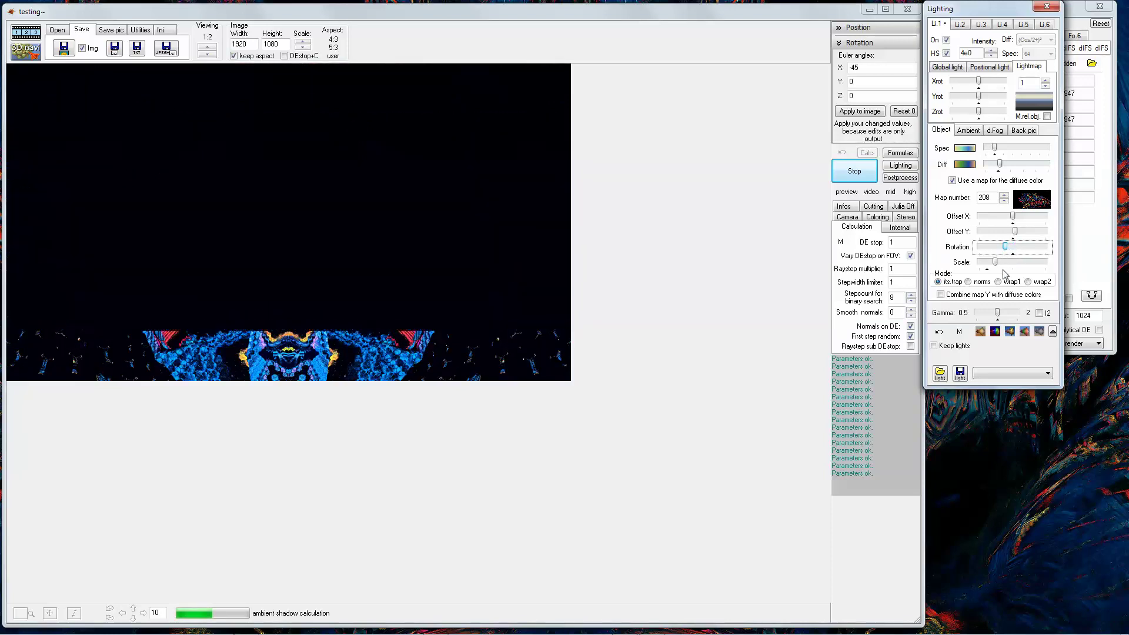
left_click(1002, 262)
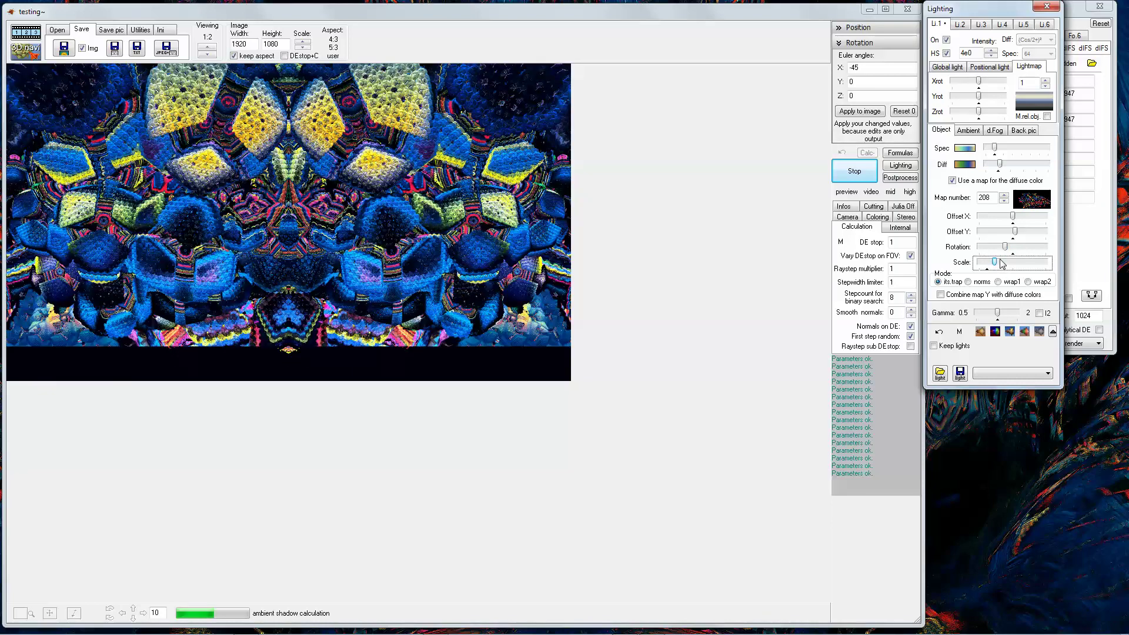
left_click(665, 295)
scroll(660, 294, "up", 1)
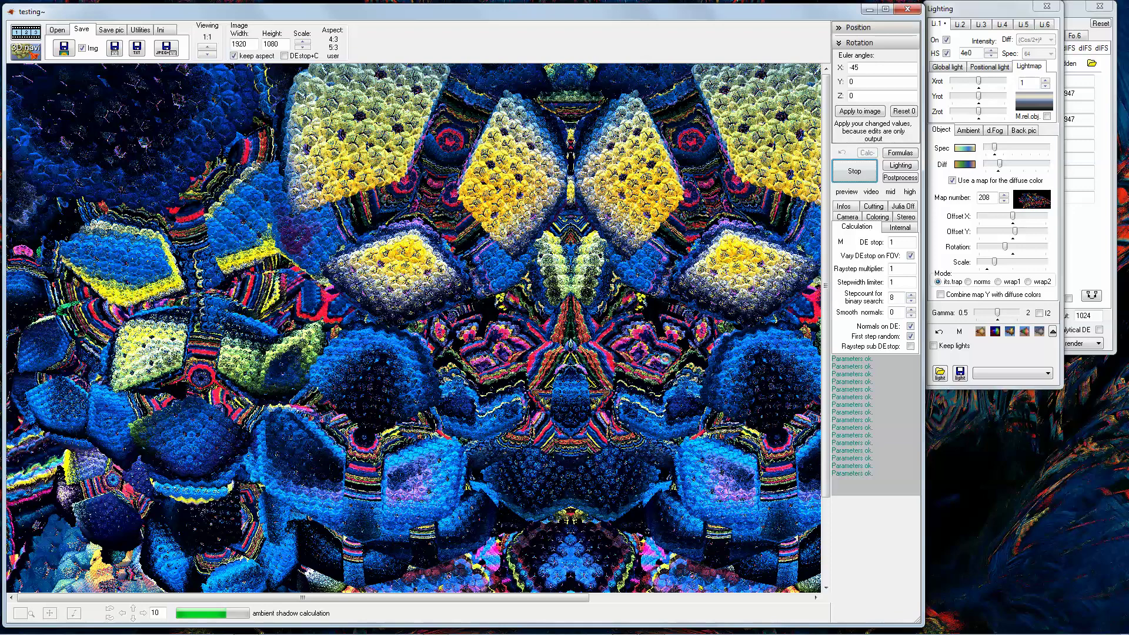
scroll(664, 360, "down", 1)
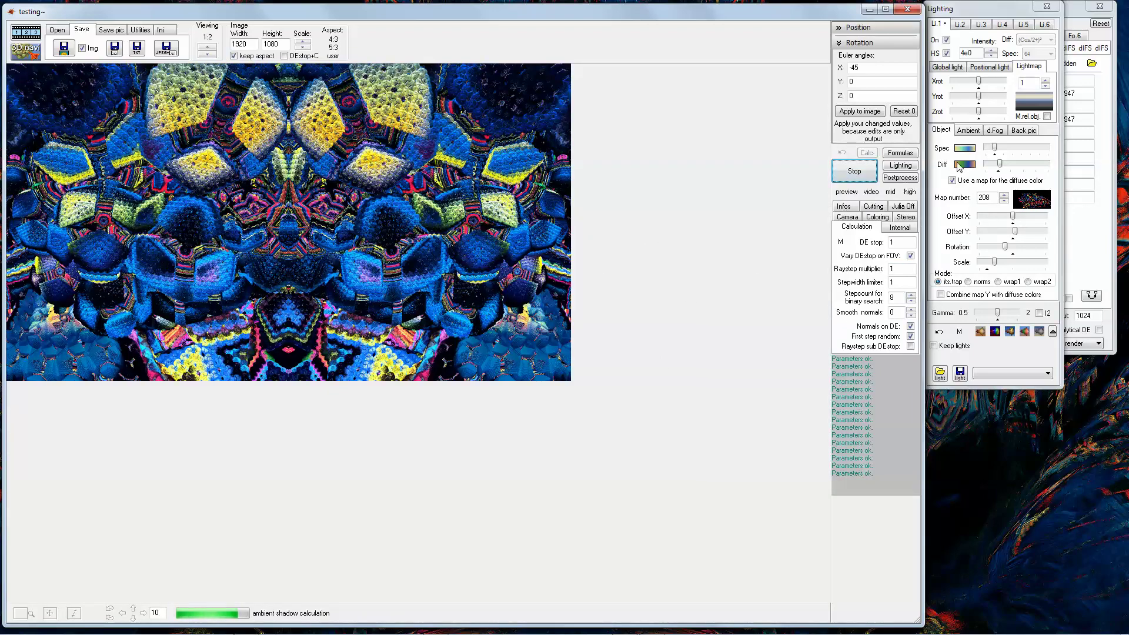
Step: Keep the ambient light amount at its minimum and raise the diffuse intensity slightly, inspecting the finished render at 1:1
left_click(1000, 133)
left_click(968, 132)
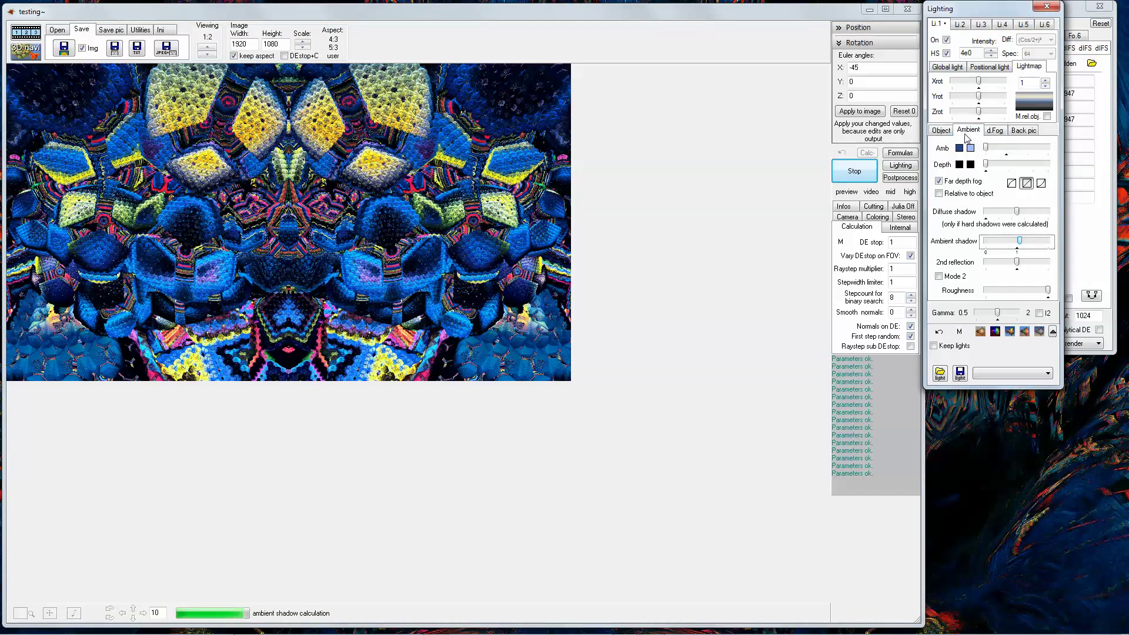
left_click_drag(987, 147, 960, 144)
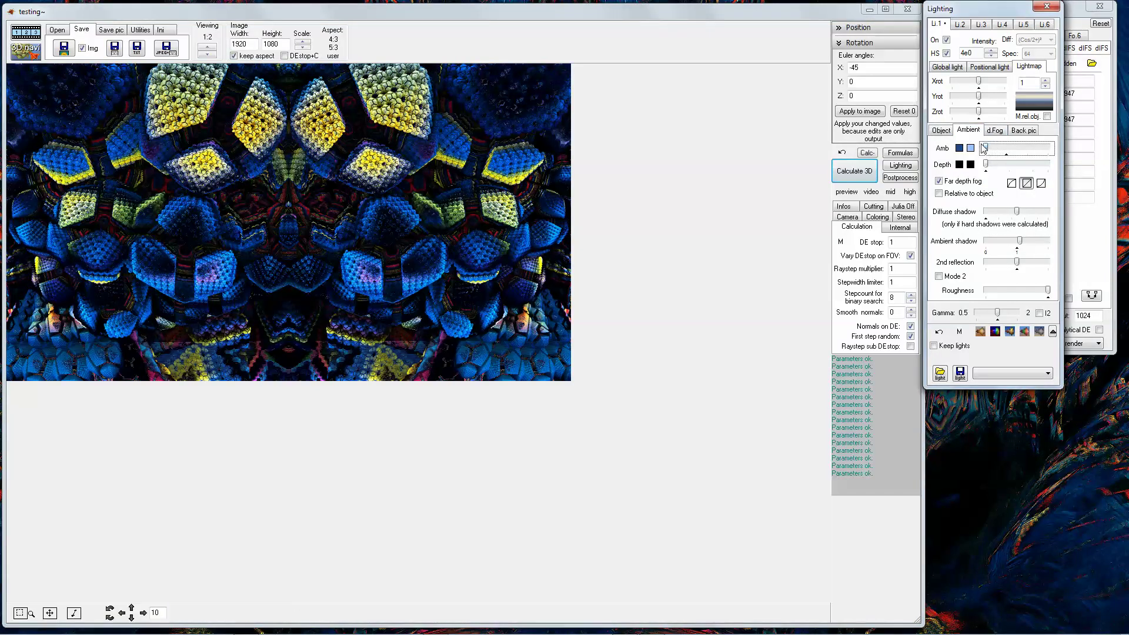
left_click(669, 313)
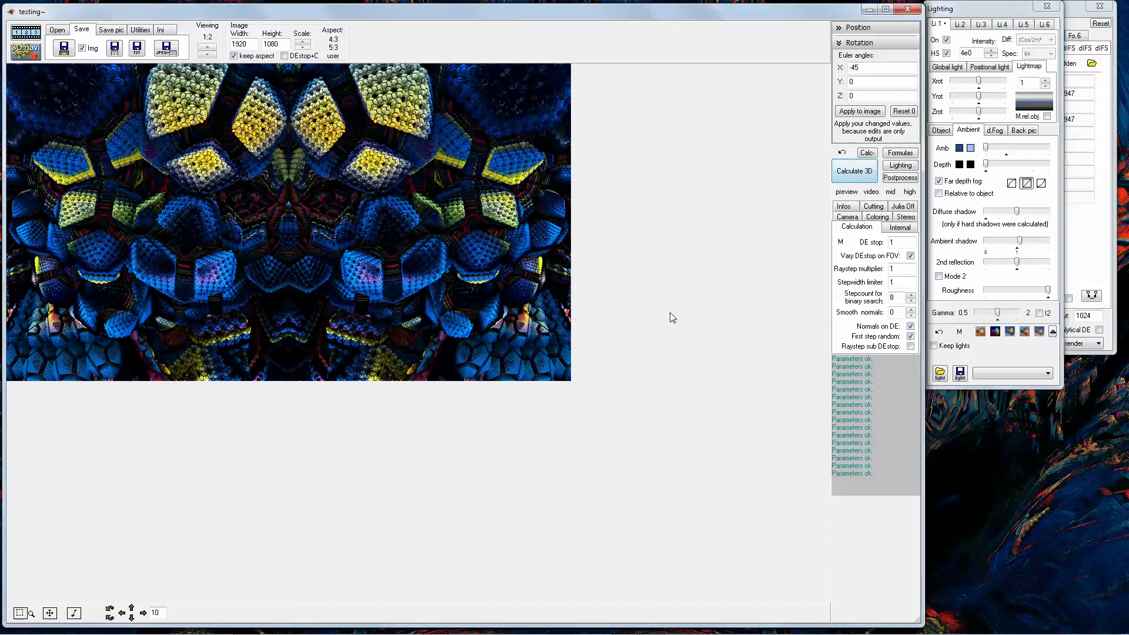
scroll(675, 306, "up", 1)
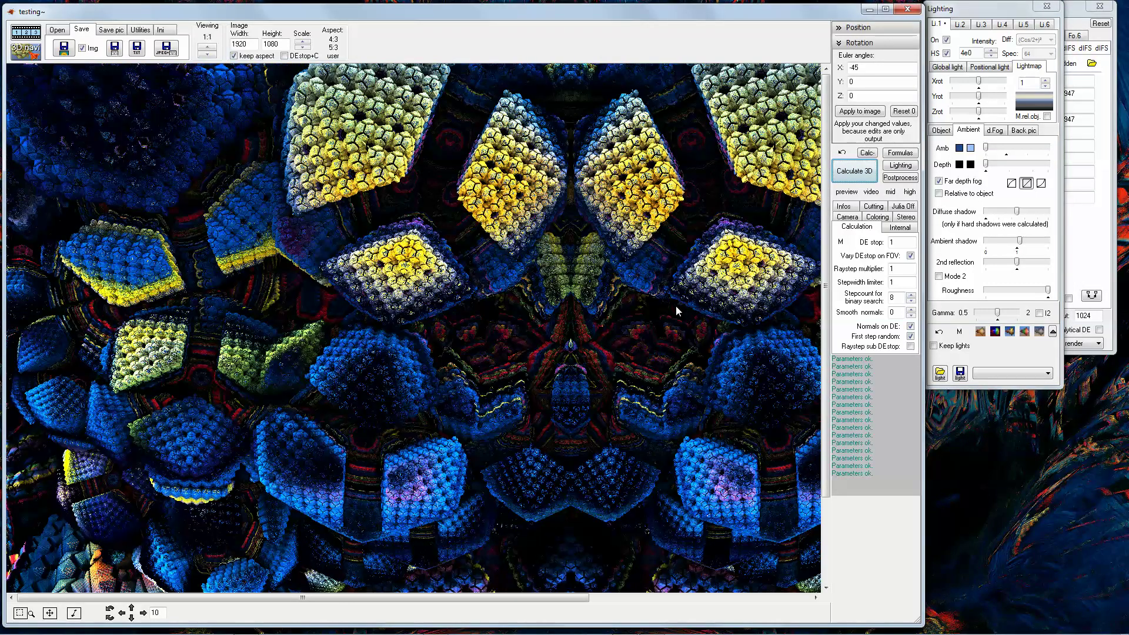
left_click(940, 130)
mouse_move(998, 163)
left_mouse_down()
mouse_move(1013, 164)
mouse_move(1003, 166)
left_mouse_up()
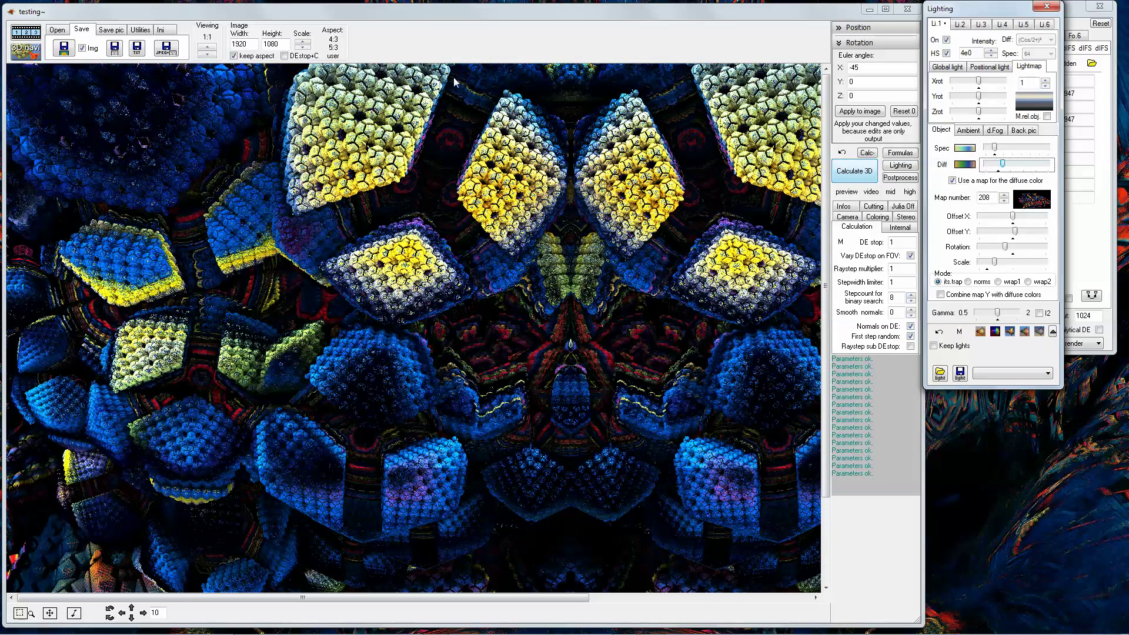
Step: Save the finished render to the desktop as a Windows Bitmap named testing~.bmp
left_click(122, 24)
left_click(112, 31)
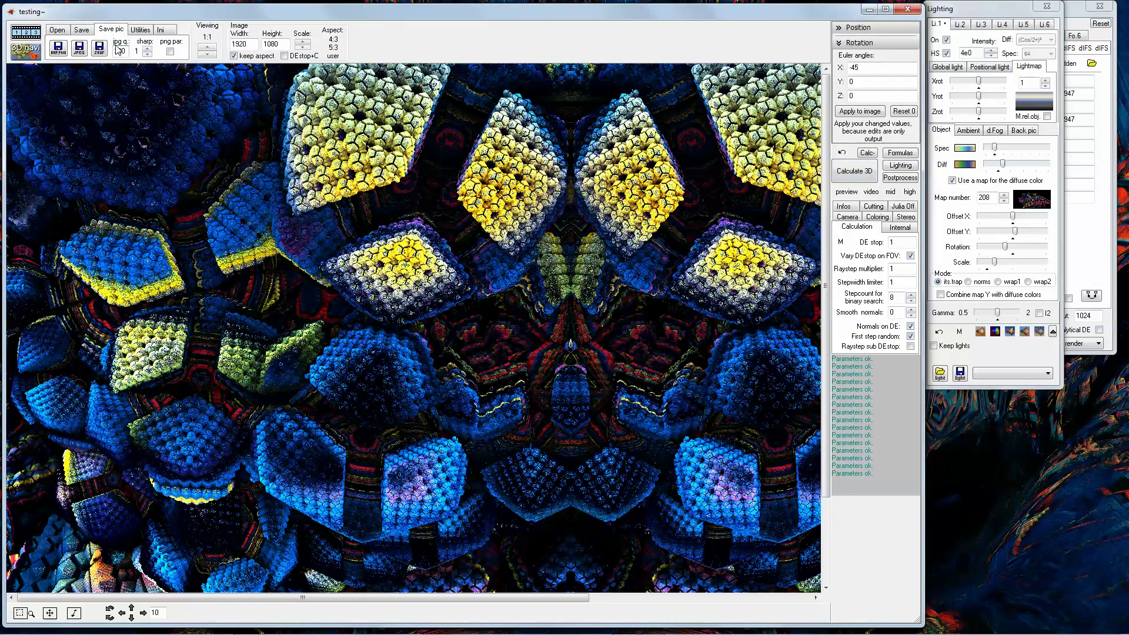
left_click(57, 48)
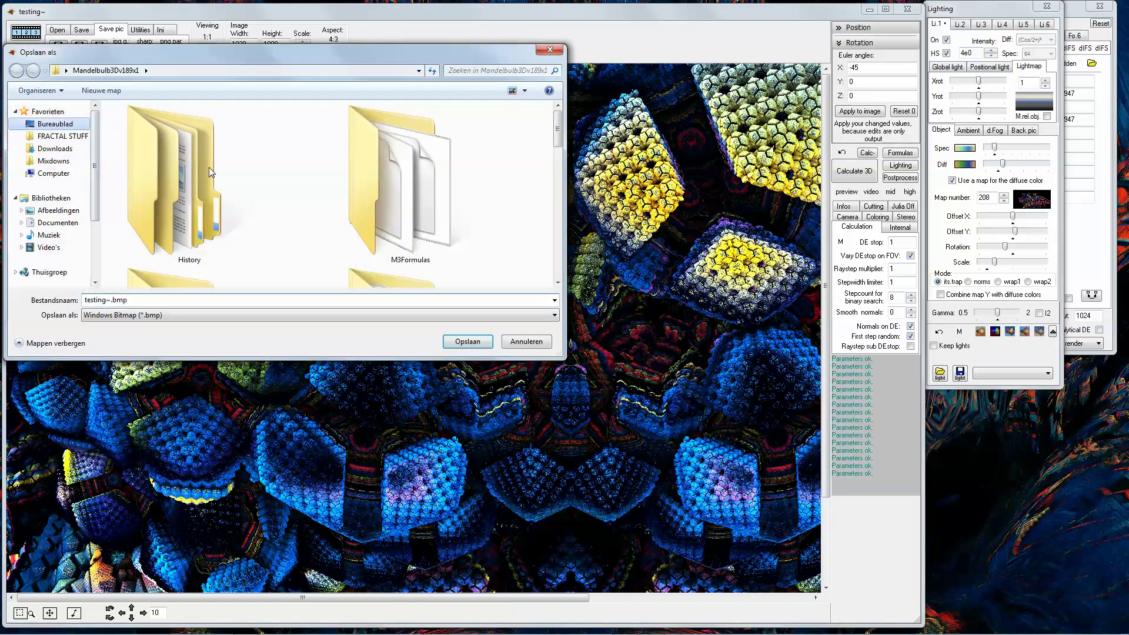
left_click(467, 341)
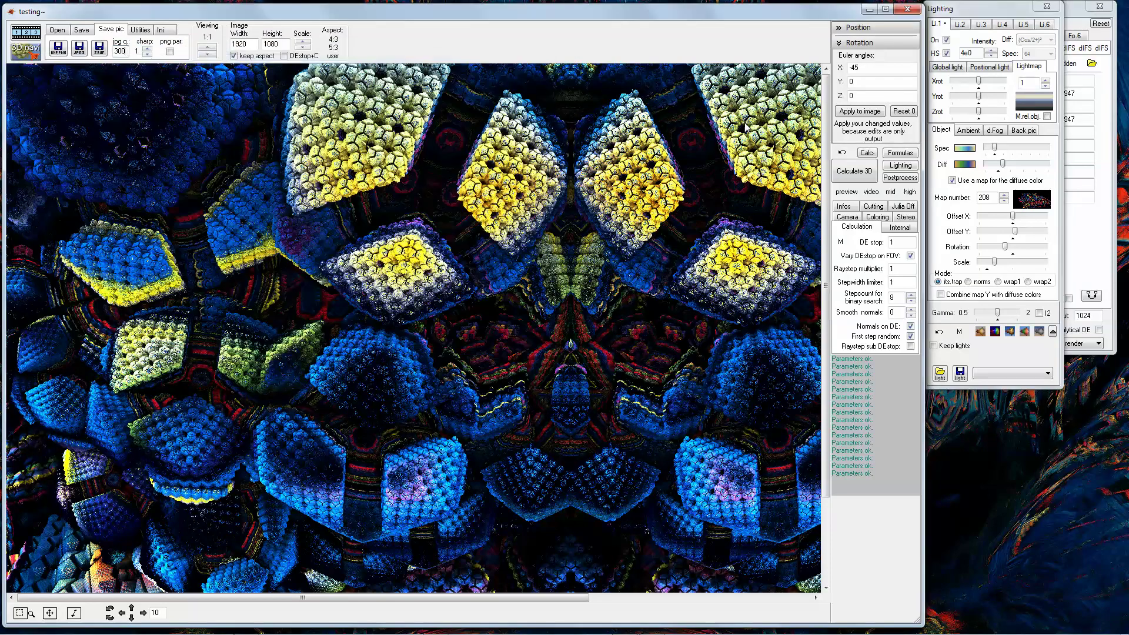
Step: Minimise the fractal program and the installed-programs window to expose the desktop
left_click(869, 9)
left_click(192, 391)
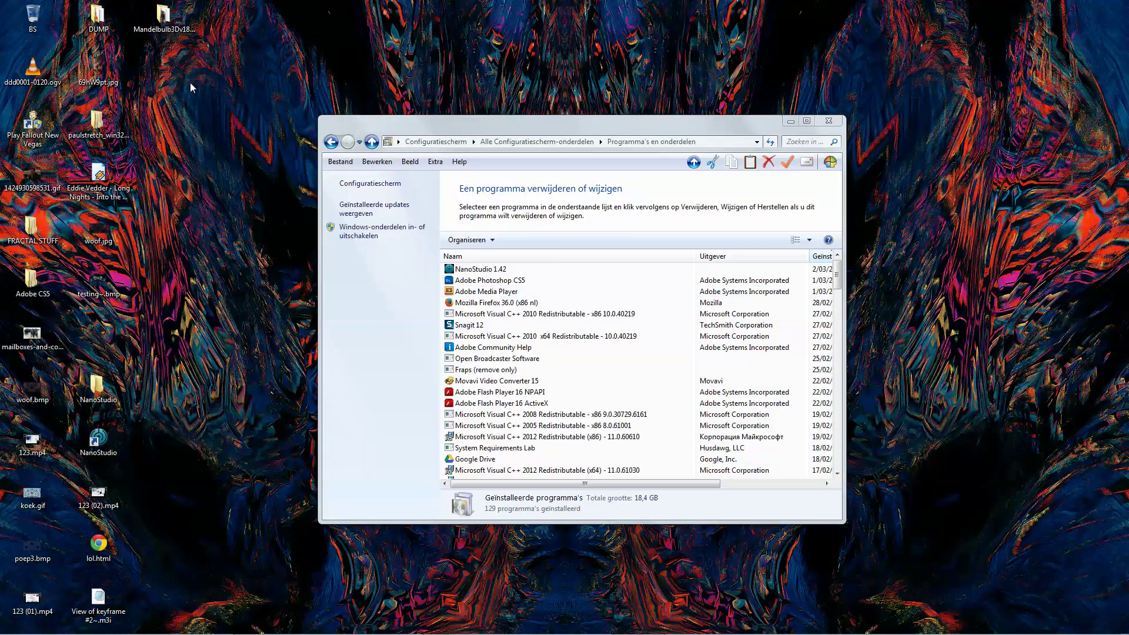
left_click(791, 121)
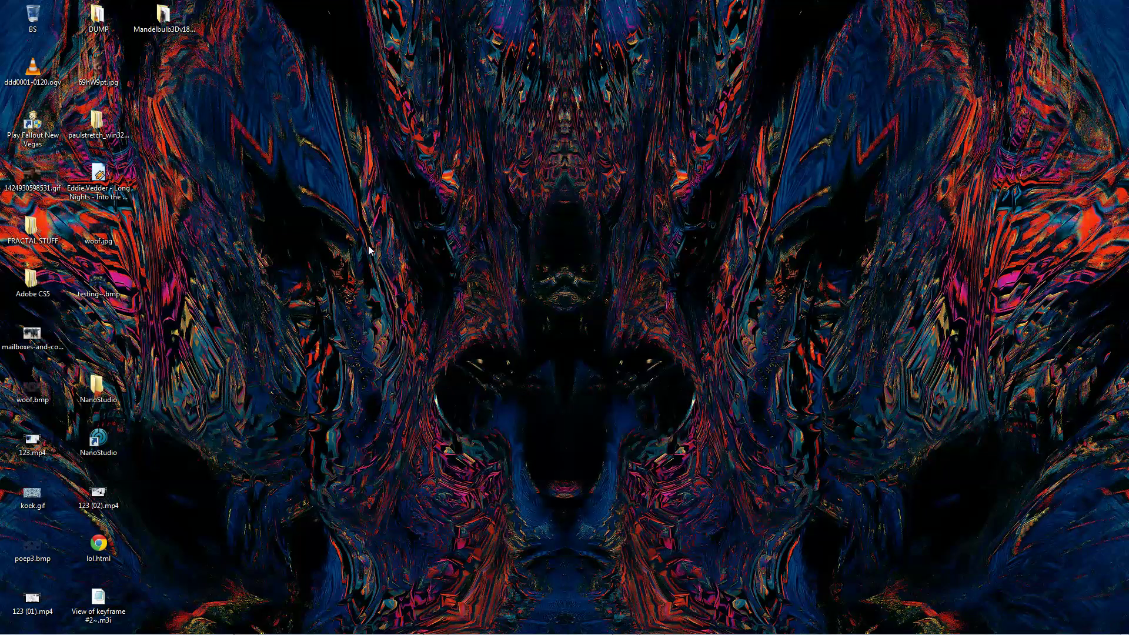
Step: Open testing~.bmp from the desktop in Windows Photo Viewer, view it as a full-screen slideshow and leave the slideshow
mouse_move(525, 634)
right_click(107, 285)
left_click(147, 292)
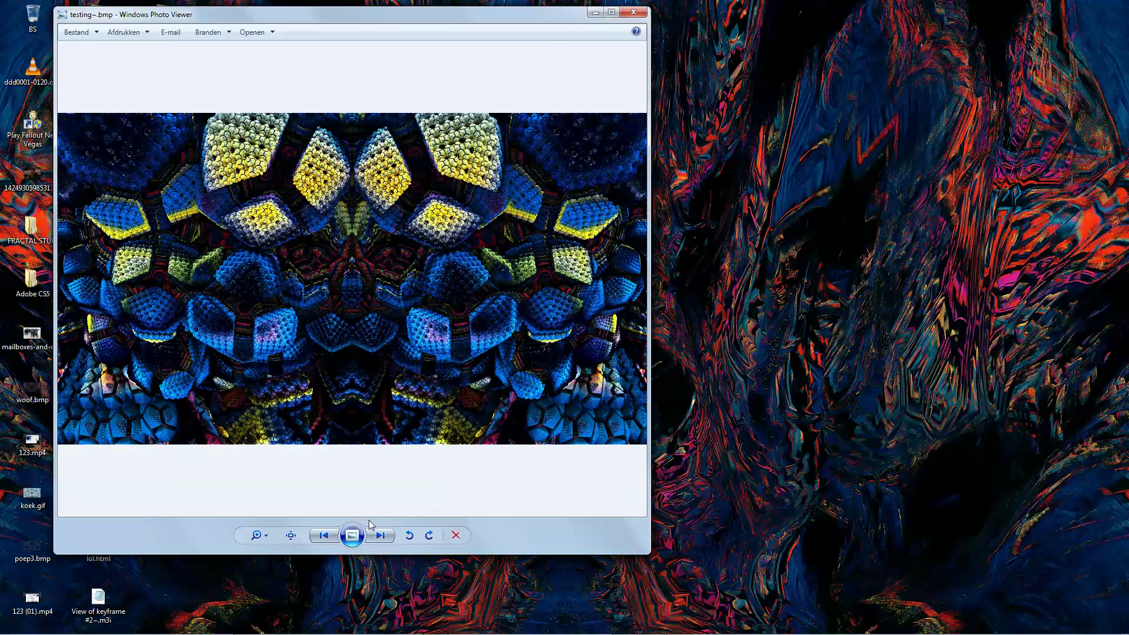
left_click(355, 533)
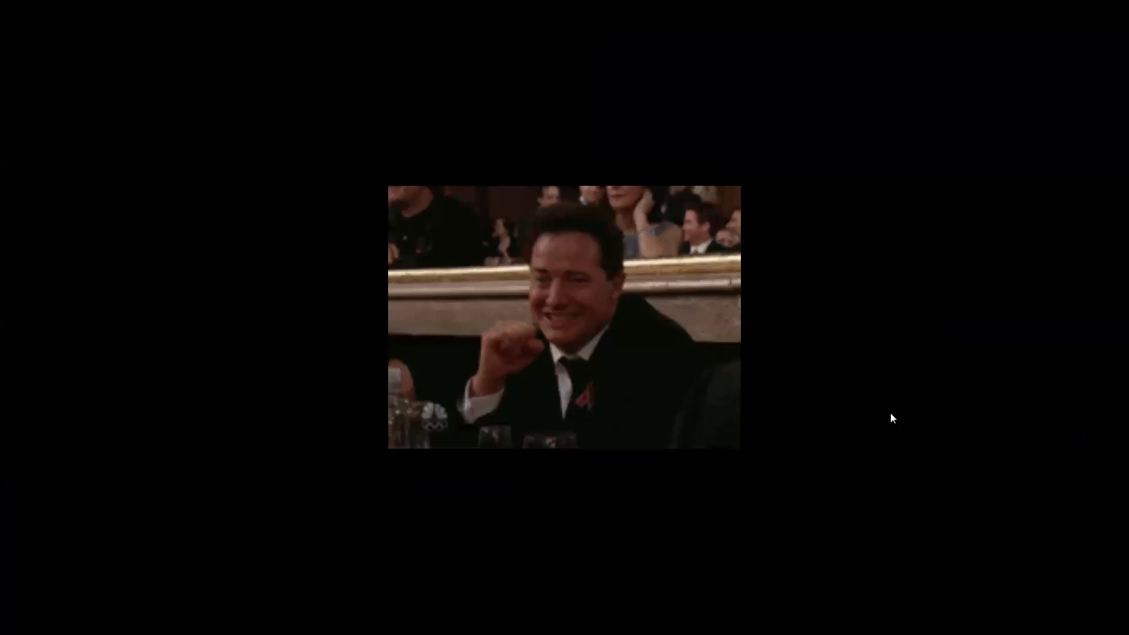
key("Escape")
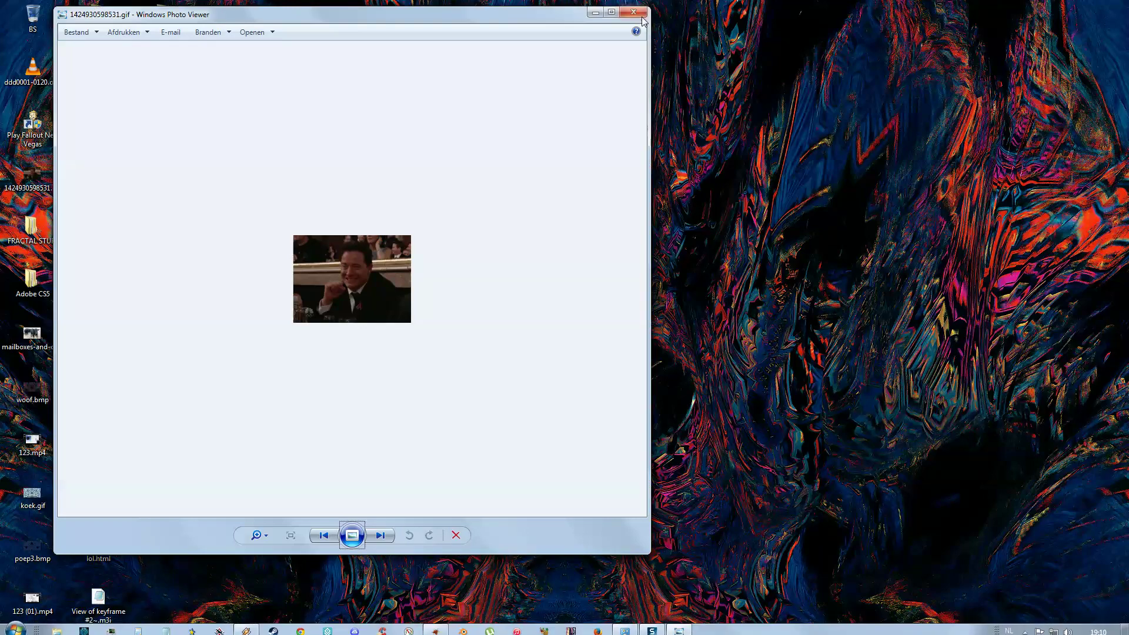